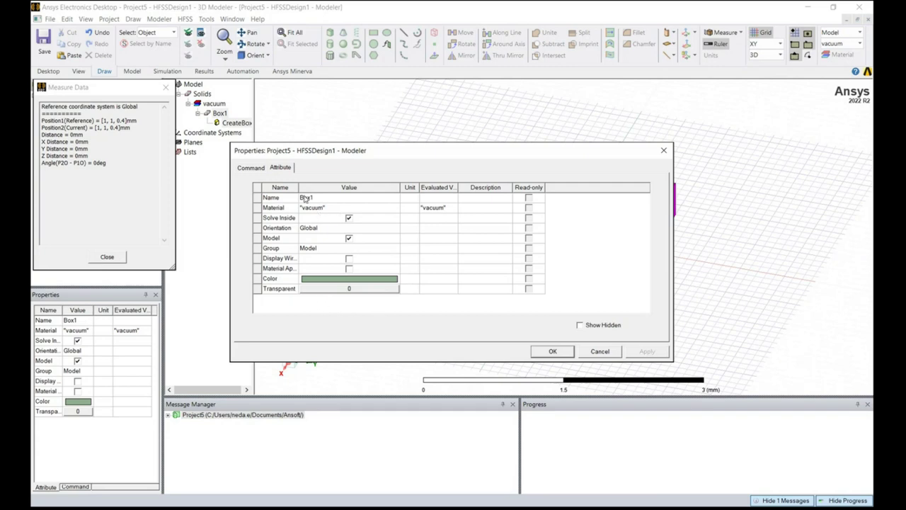
Set the position of Box1 to -Wg/2, -Lg/2, 0mm.
click(254, 172)
click(344, 218)
click(344, 218)
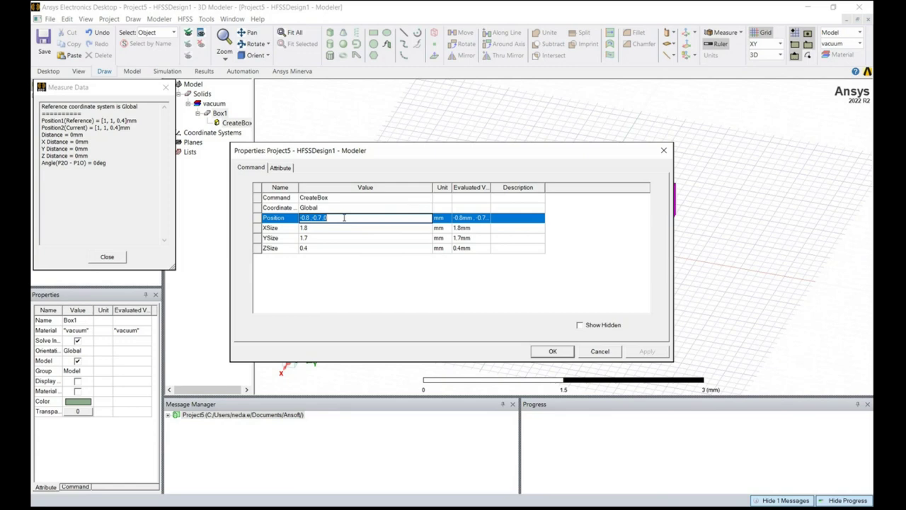
key(BackSpace)
text(-Wg/2,-Lg/2,0mm)
click(319, 232)
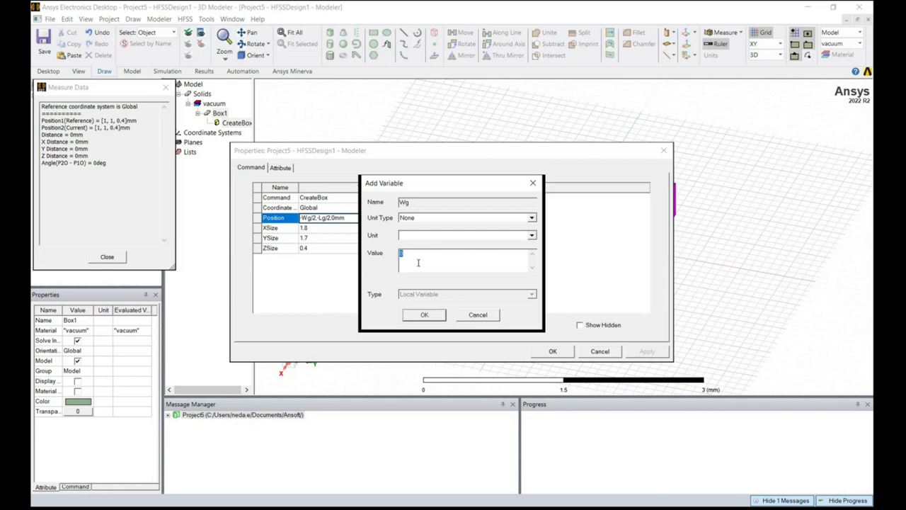
Define the new local variables Wg as 165 mm and Lg as 140 mm.
text(165mm)
click(424, 316)
text(140mm)
click(425, 315)
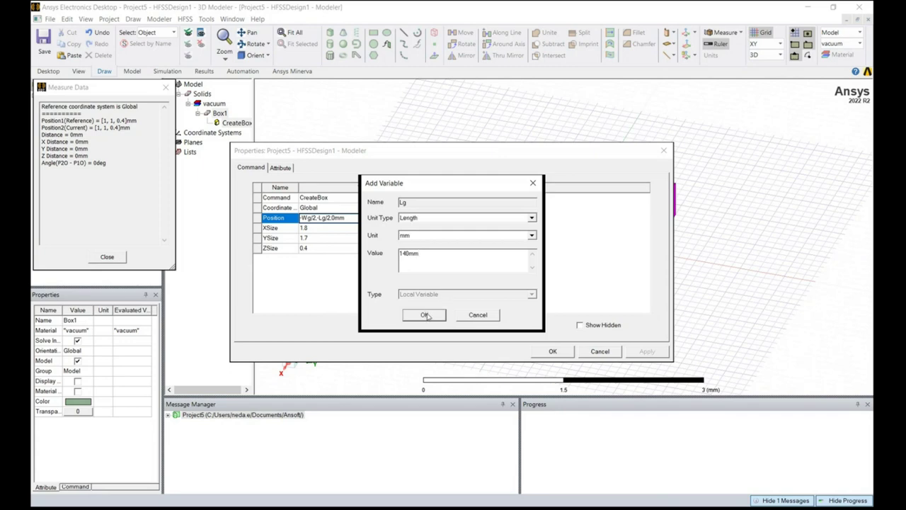
Set the box's XSize to Wg and its YSize to Lg.
click(316, 228)
text(Wg)
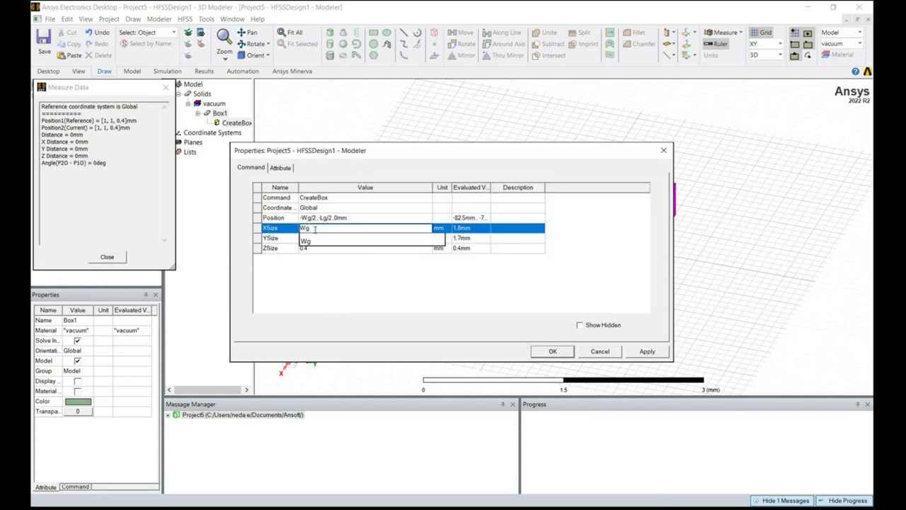
click(323, 242)
click(318, 260)
click(314, 239)
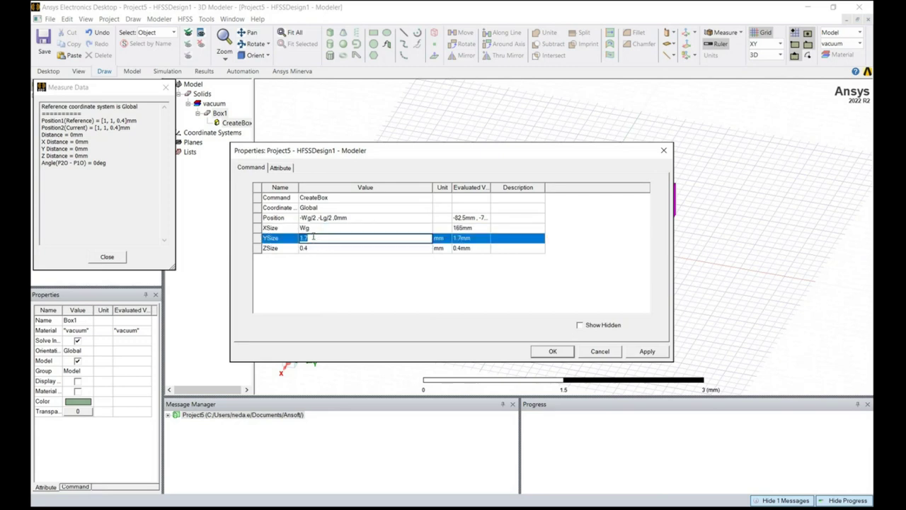
text(L)
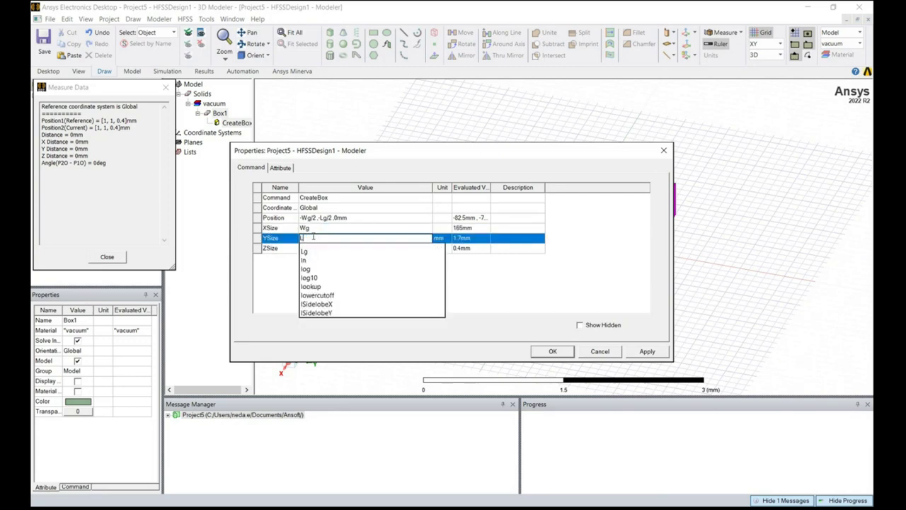
text(g)
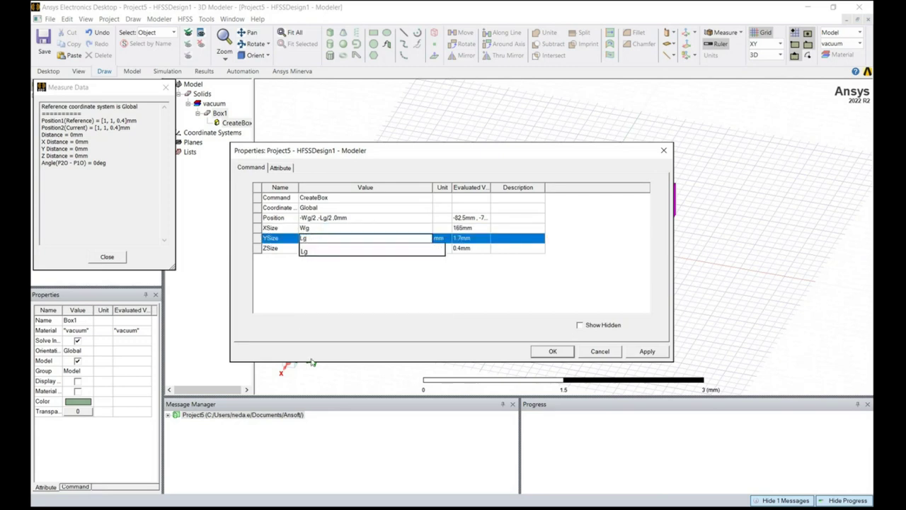
click(306, 298)
Set the box's ZSize to a new variable Sub_Thickness of 1.5 mm and apply the dimensions.
click(311, 248)
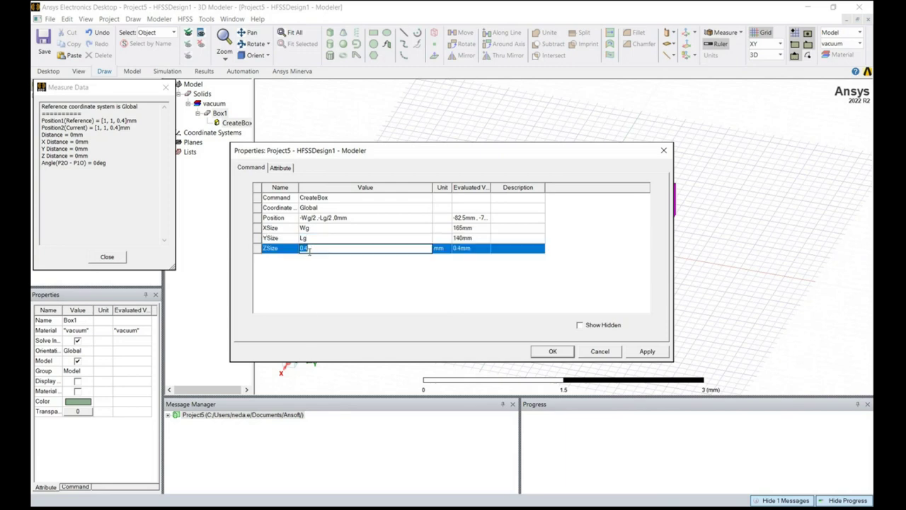
text(S)
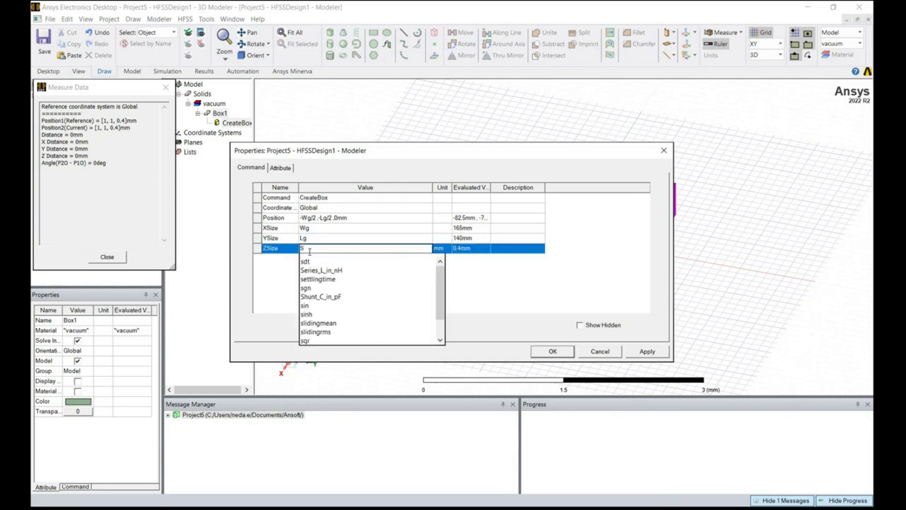
text(ub_)
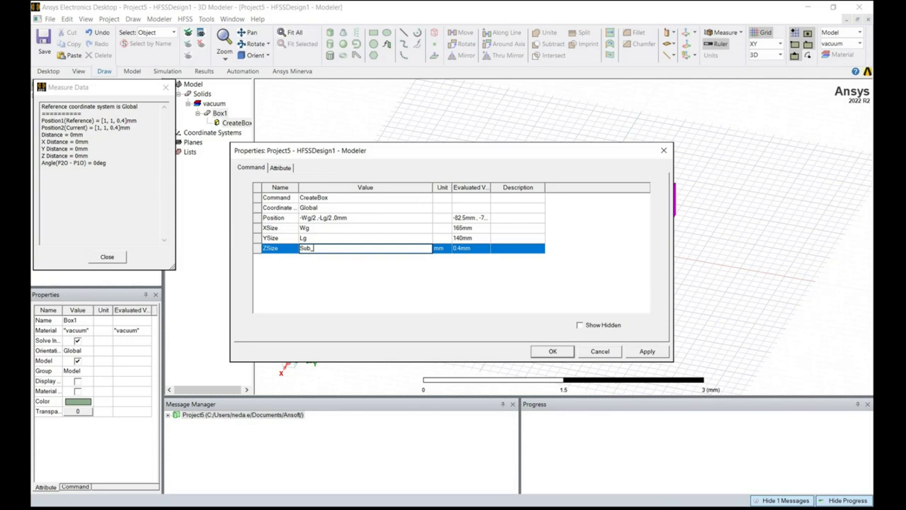
text(Thickness)
key(Return)
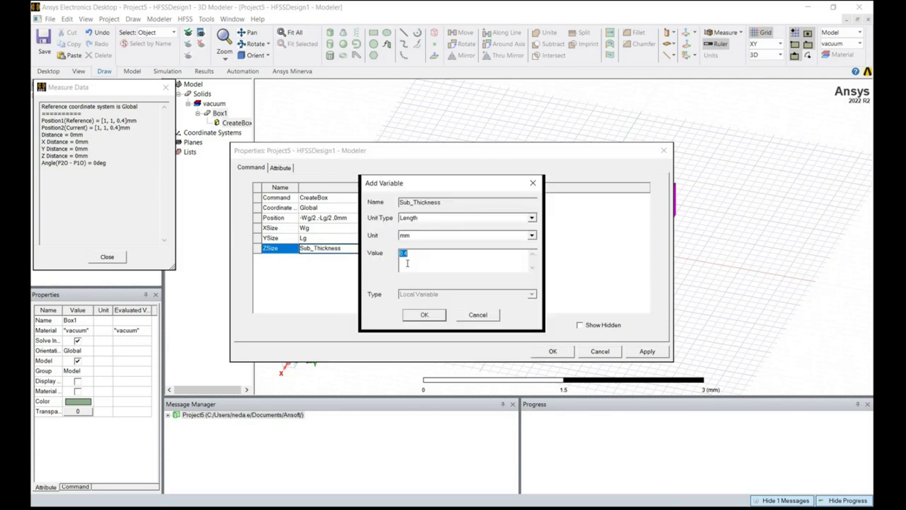
text(1.5mm)
click(422, 315)
click(648, 353)
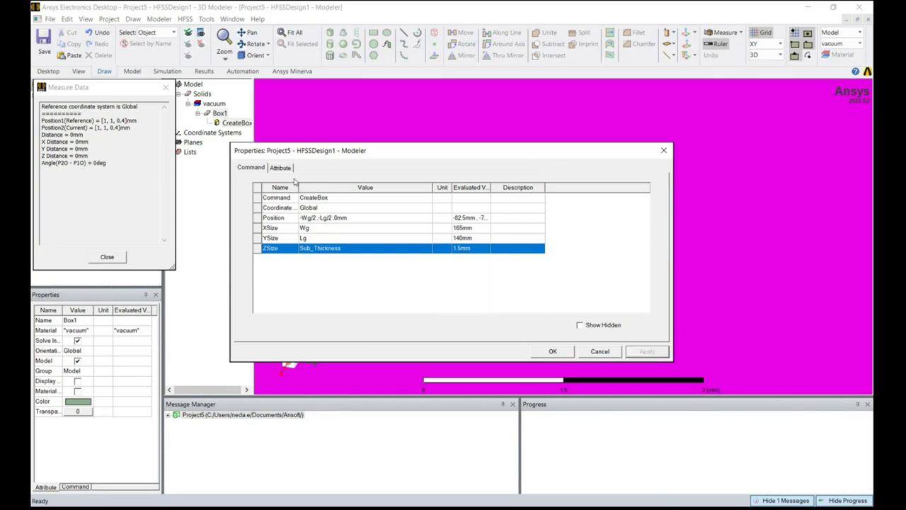
Rename Box1 as Substrate in its attributes.
click(280, 168)
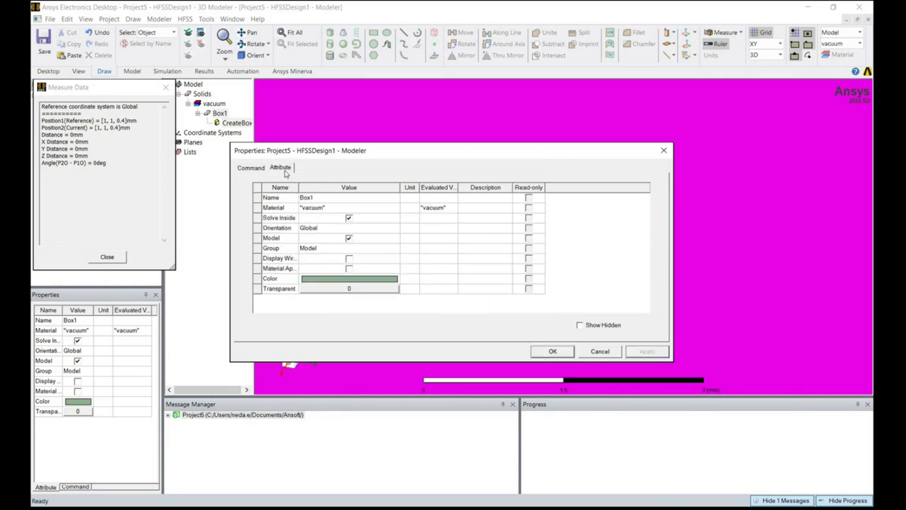
click(322, 198)
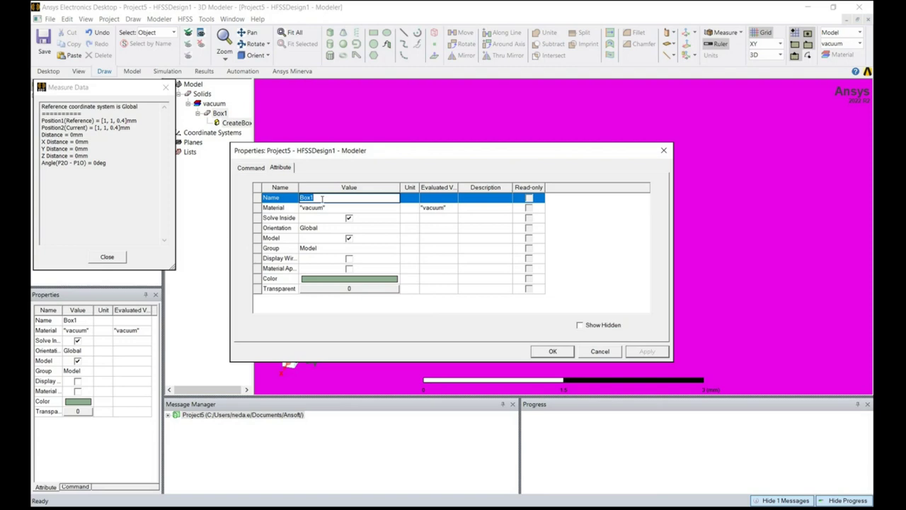
text(Subtrate)
key(BackSpace)
key(BackSpace)
key(BackSpace)
key(BackSpace)
key(BackSpace)
text(strate)
Assign the FR4_epoxy material to the substrate by searching the library for fr4, and apply the change.
click(316, 207)
click(317, 207)
click(317, 218)
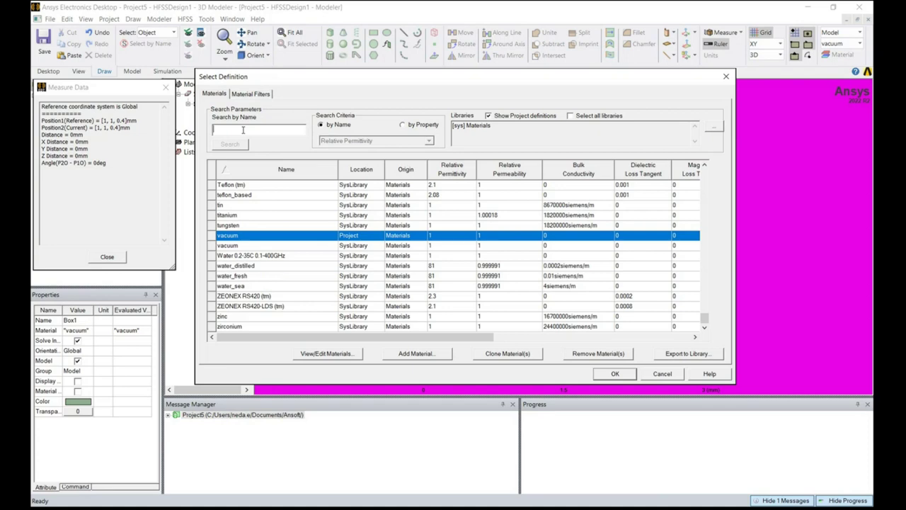
click(243, 130)
text(fr4)
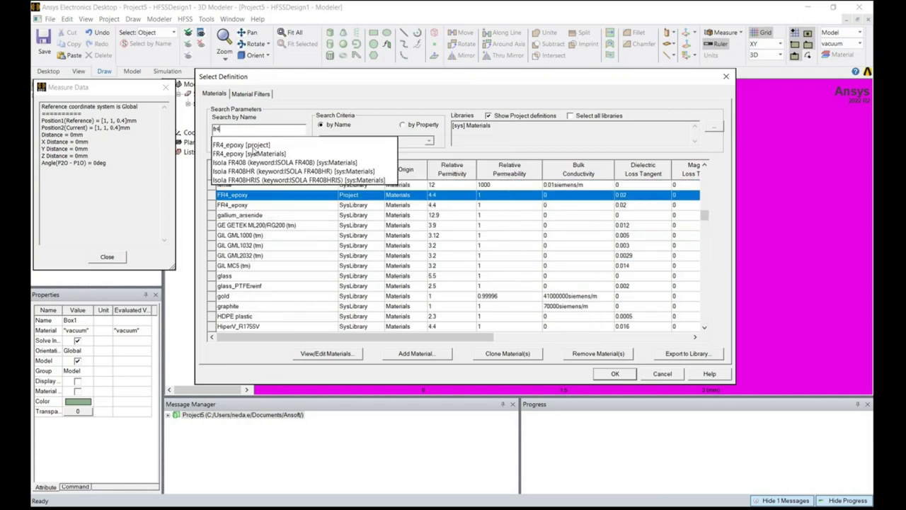
key(Down)
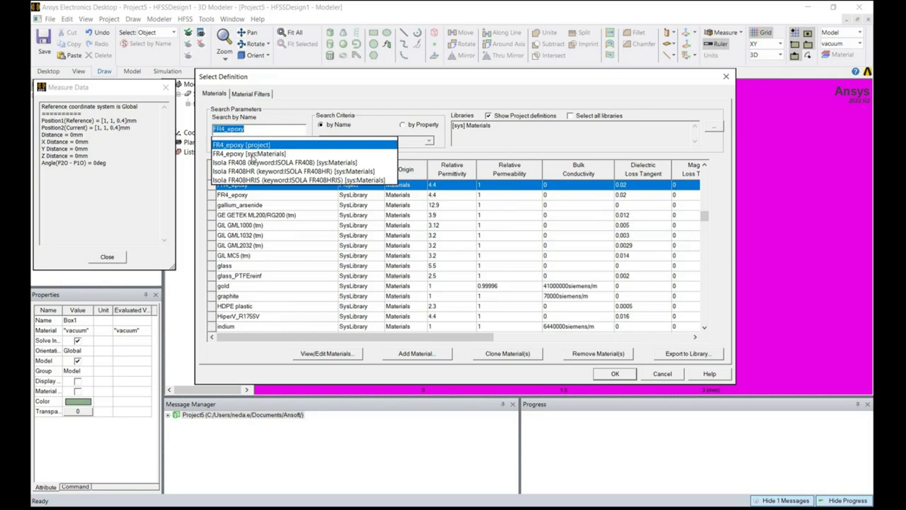
click(615, 373)
click(524, 286)
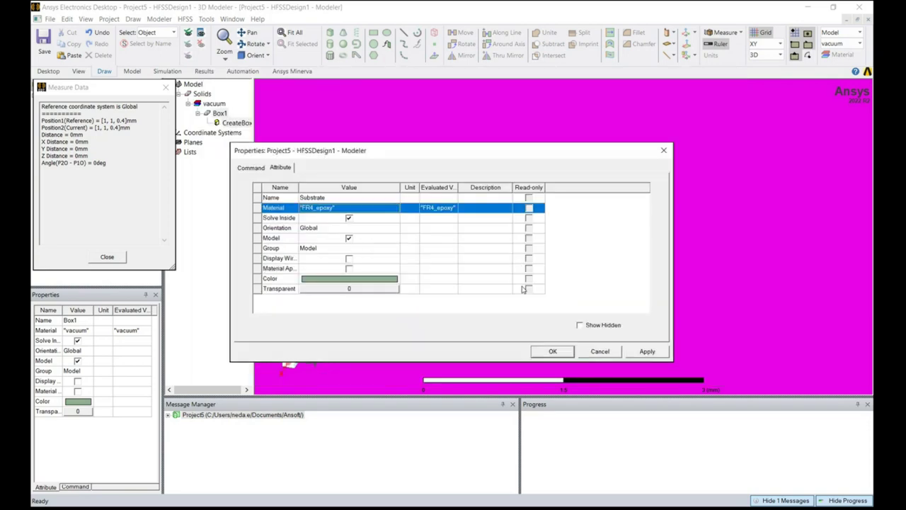
click(647, 351)
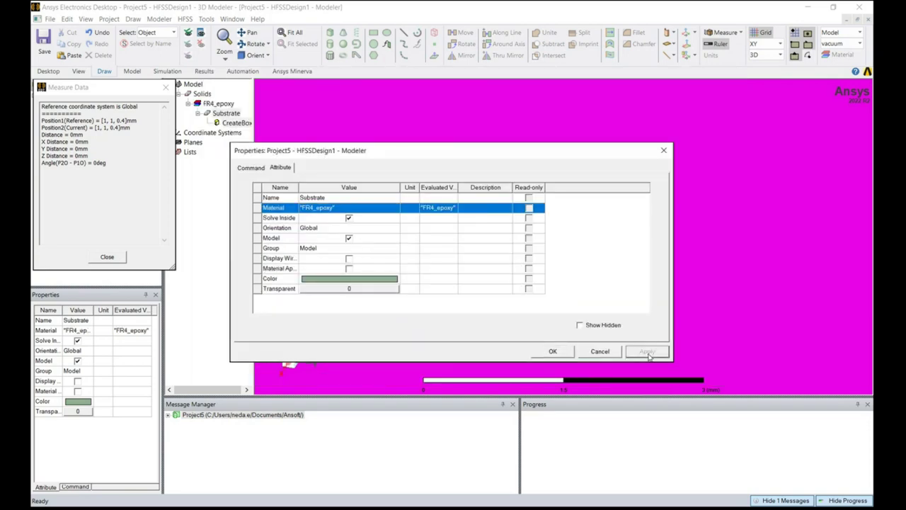
Set the substrate's transparency to 0.8, apply it and close the box's properties.
click(342, 292)
drag(384, 251, 464, 253)
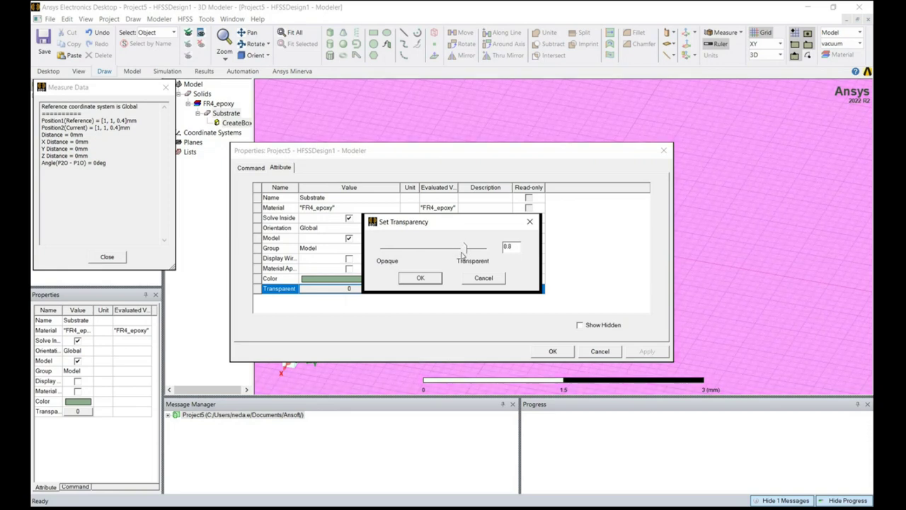
click(416, 280)
click(647, 352)
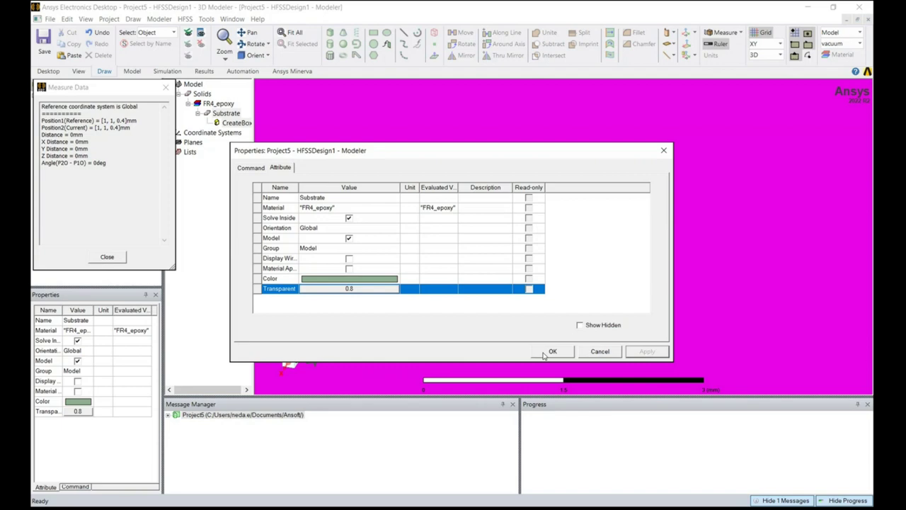
click(551, 352)
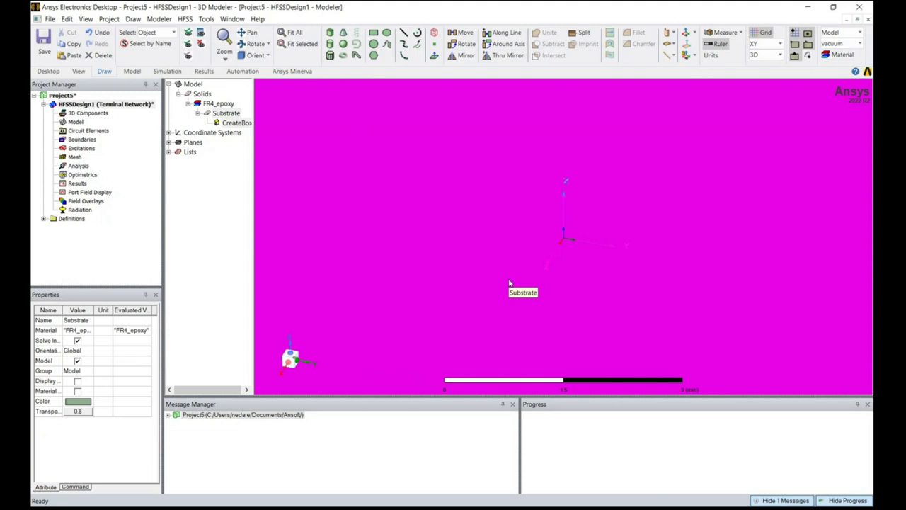
key(ctrl+d)
click(805, 310)
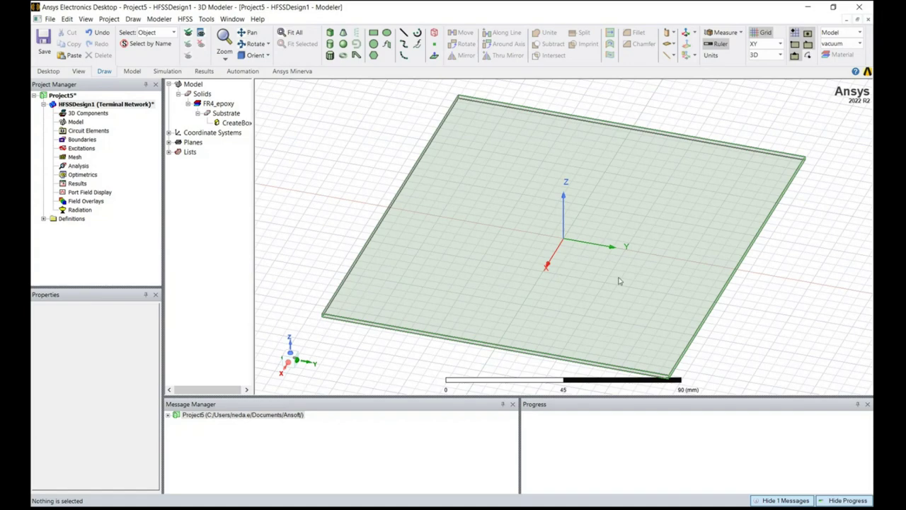
Create a sheet object from the bottom face of the substrate.
click(252, 43)
drag(498, 296, 498, 259)
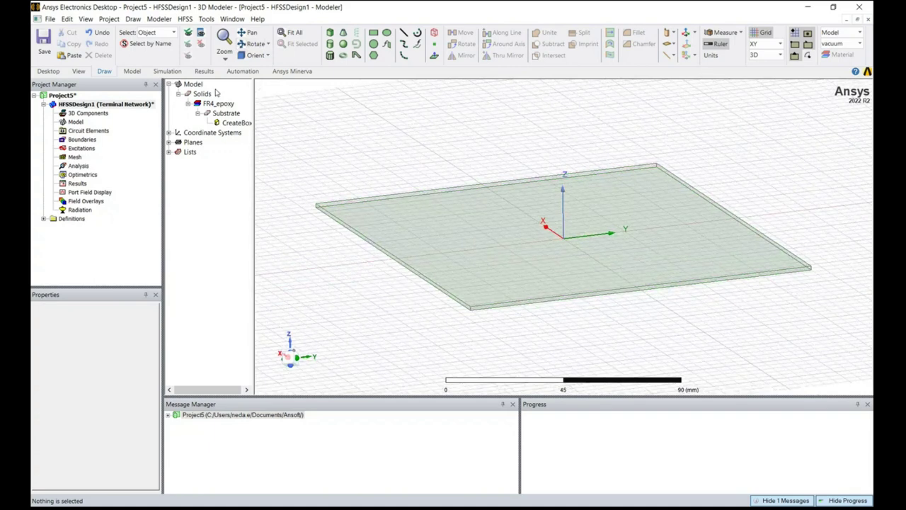
key(f)
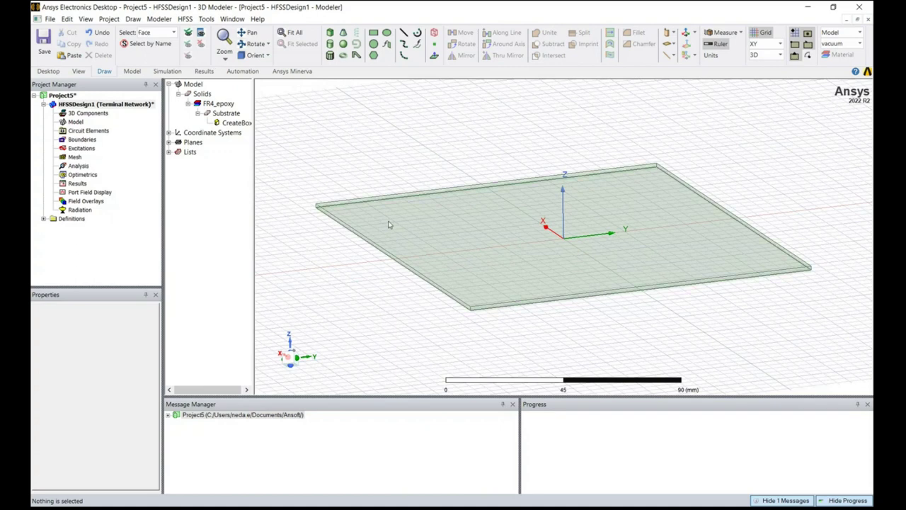
click(437, 243)
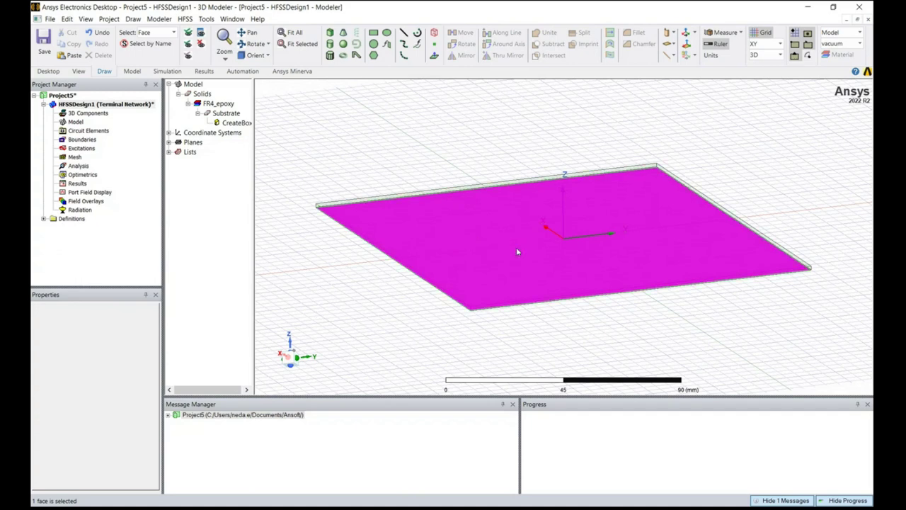
right_click(455, 226)
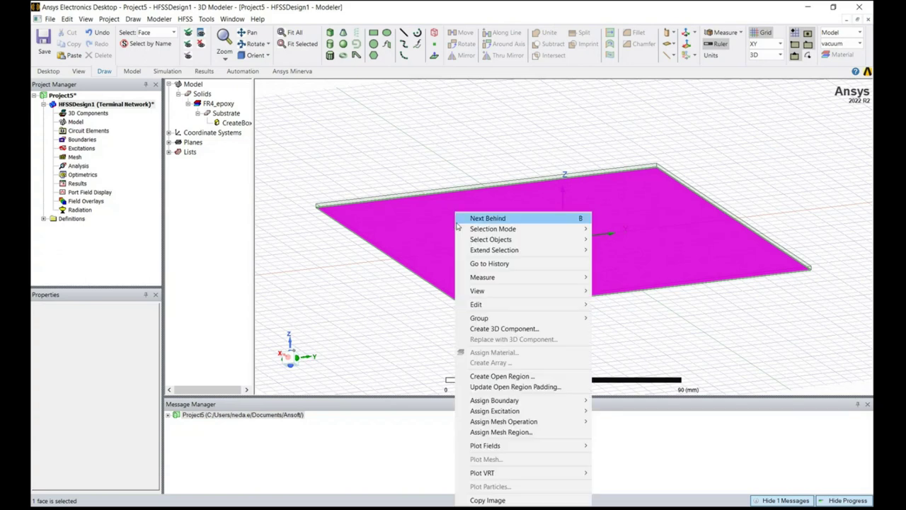
mouse_move(540, 306)
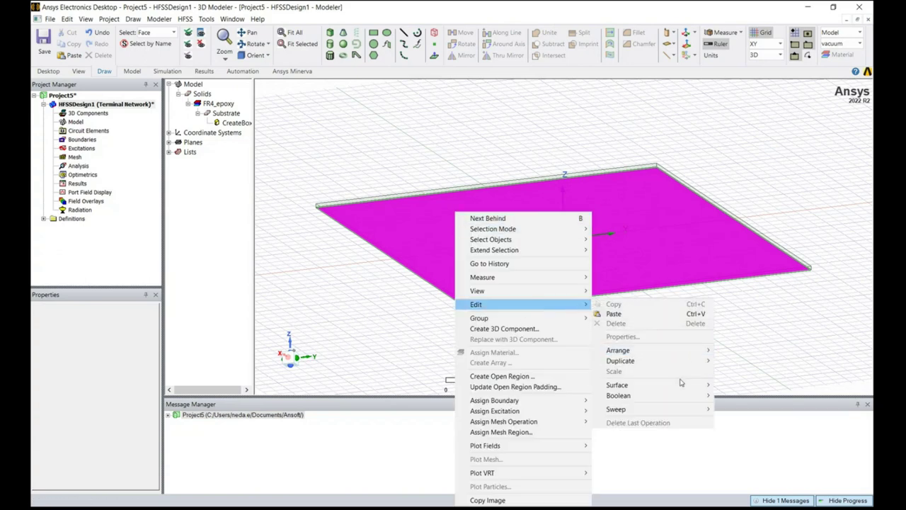
mouse_move(680, 389)
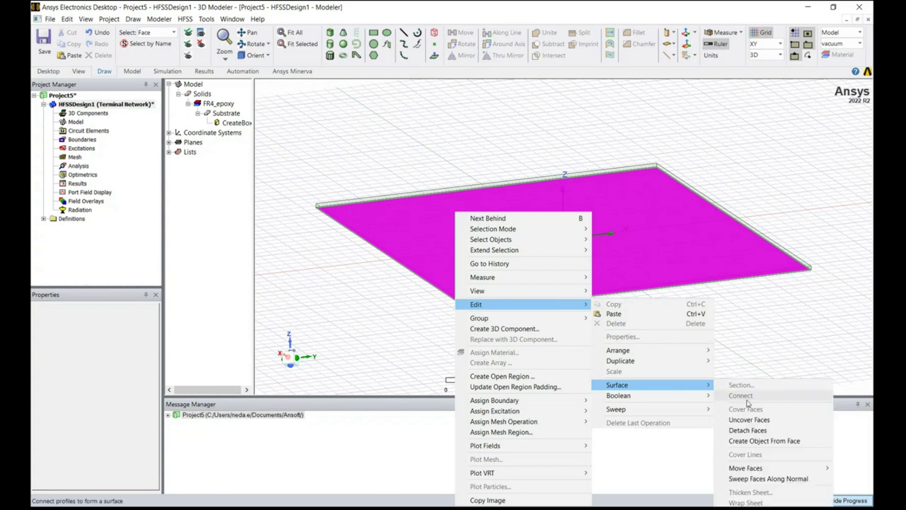
click(763, 444)
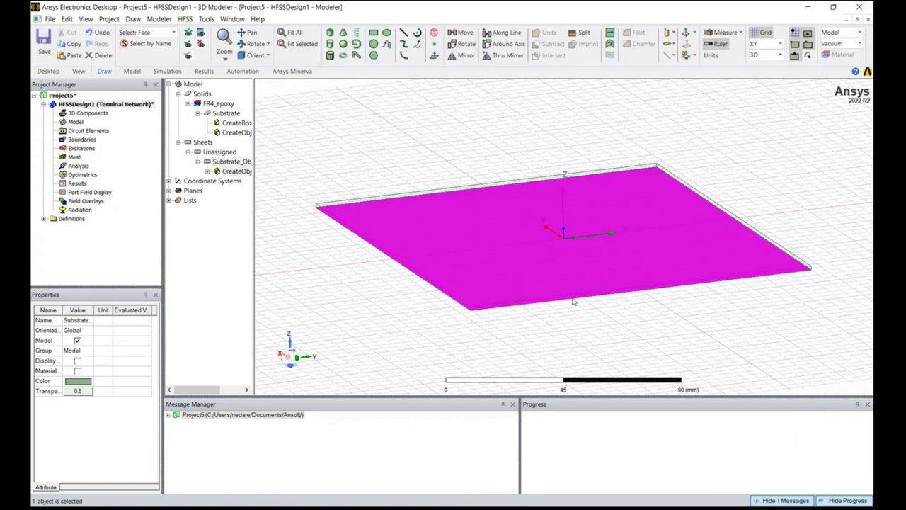
Rename the sheet created from the substrate's bottom face as GND, and deselect it.
drag(254, 184, 321, 194)
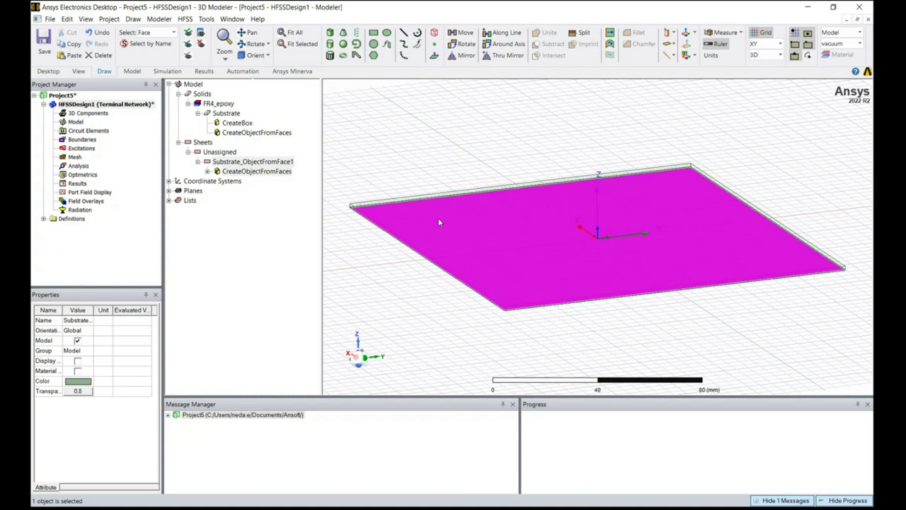
click(234, 162)
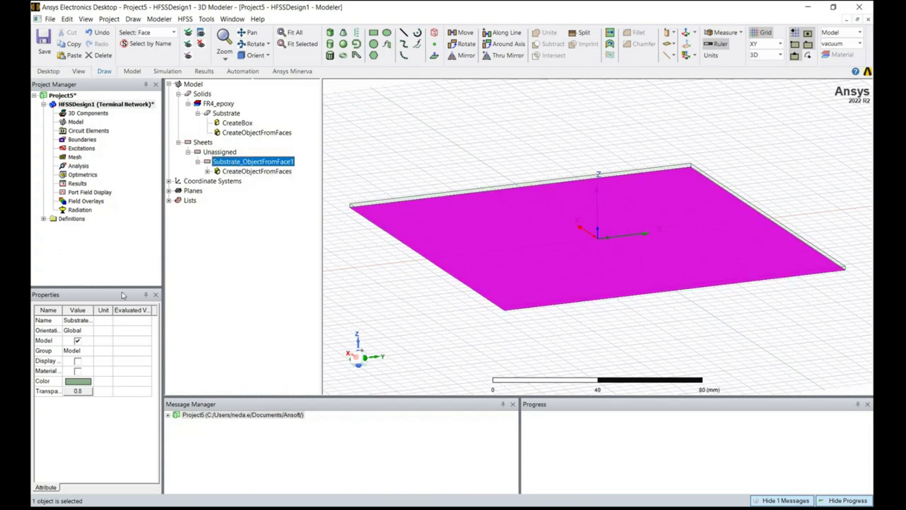
click(71, 321)
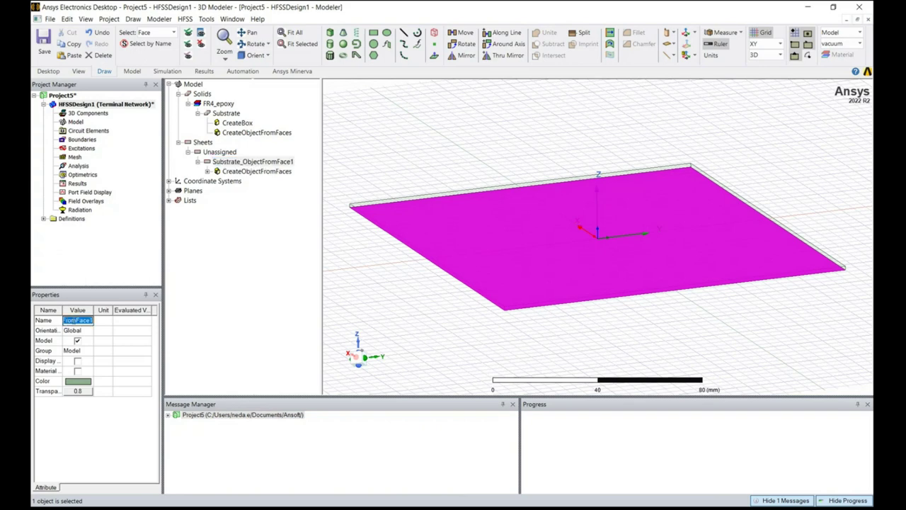
text(GND)
key(Return)
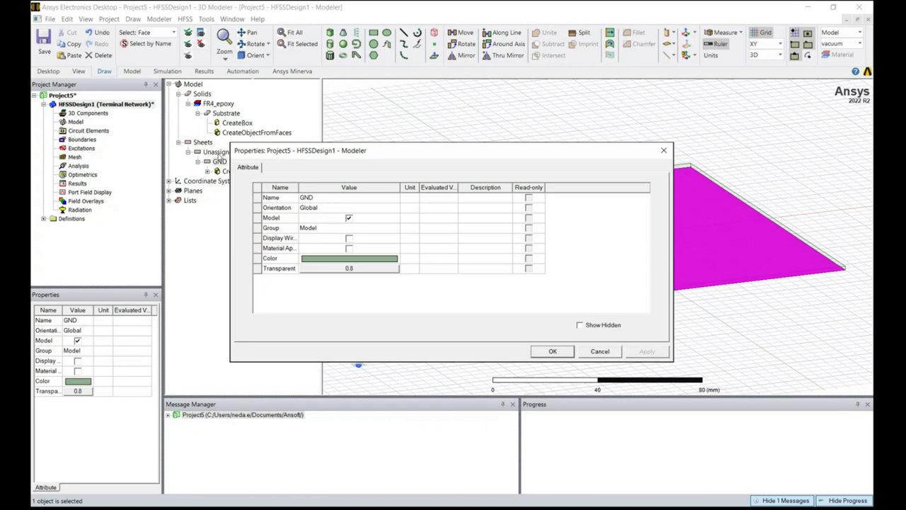
click(553, 351)
click(301, 246)
click(254, 43)
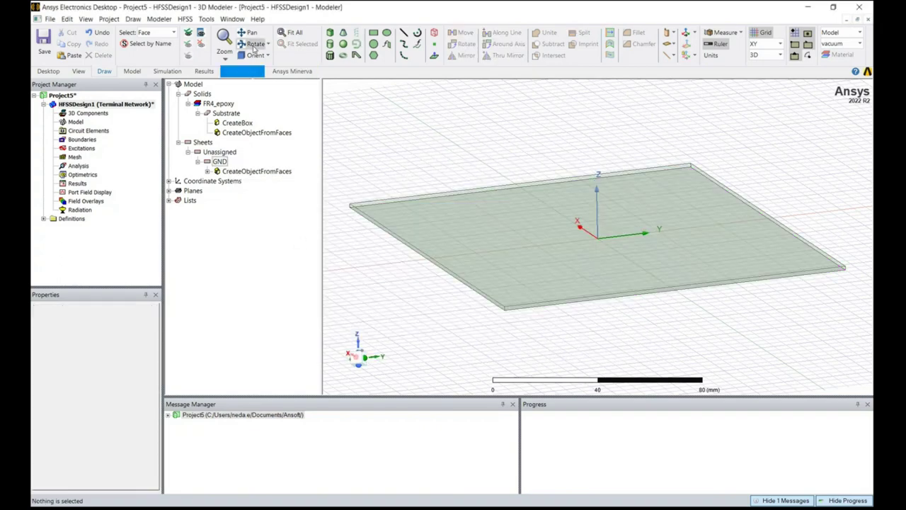
Draw a rectangle about 115 mm by 100 mm in the XY plane, within the substrate's outline.
drag(562, 233, 542, 265)
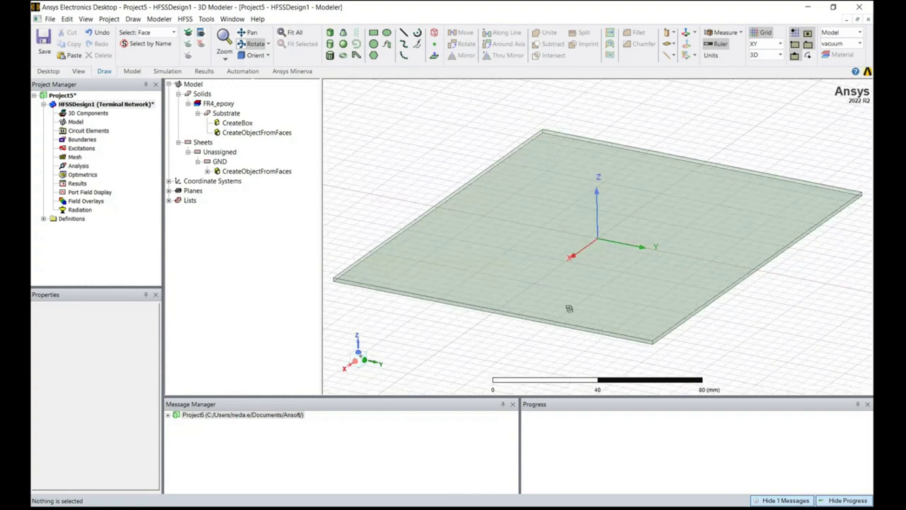
drag(403, 238, 403, 229)
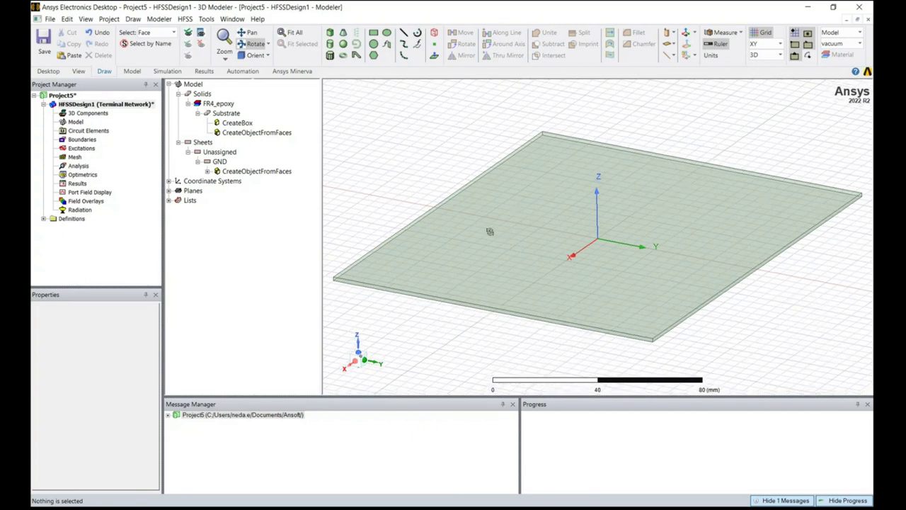
click(373, 33)
click(559, 176)
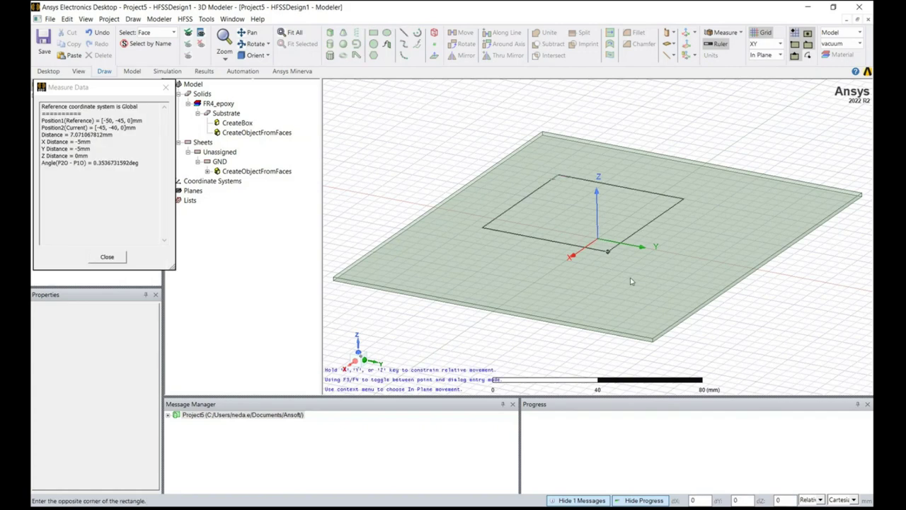
click(632, 322)
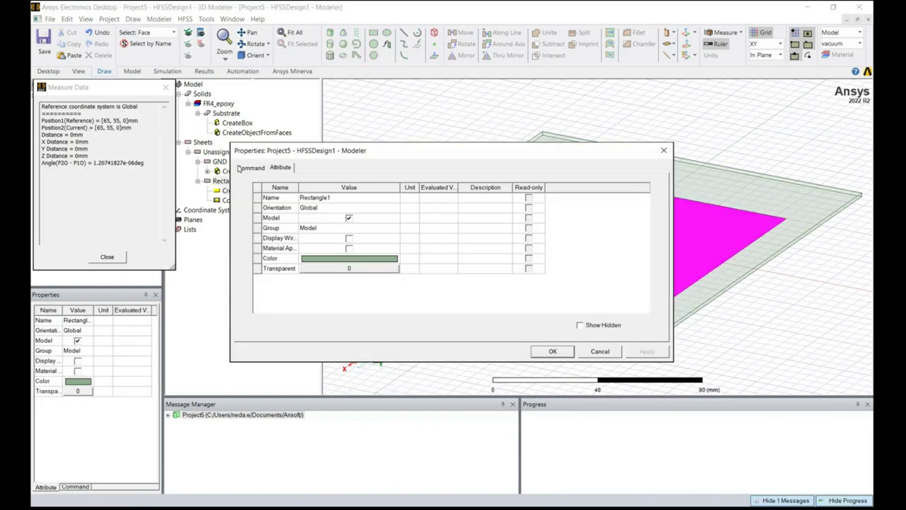
Enter -W/2, -L/2, Sub_Thickness as the new rectangle's position.
click(241, 168)
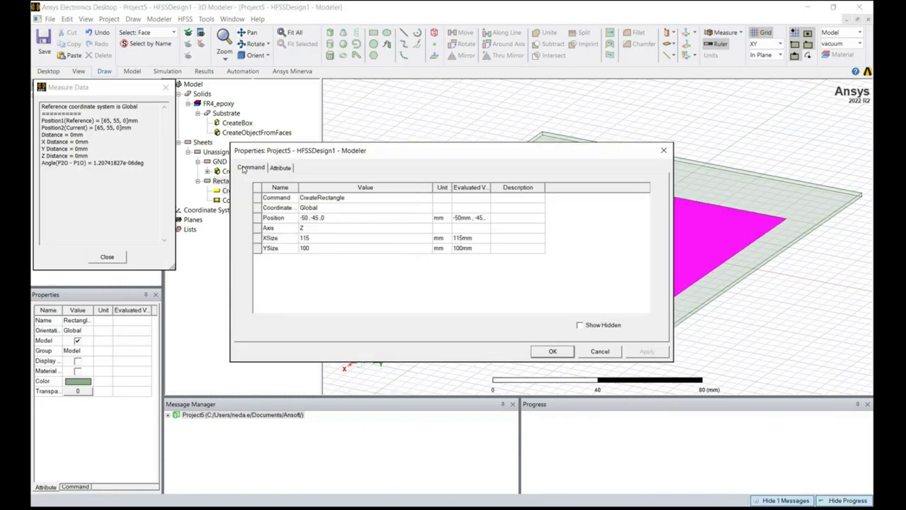
click(325, 220)
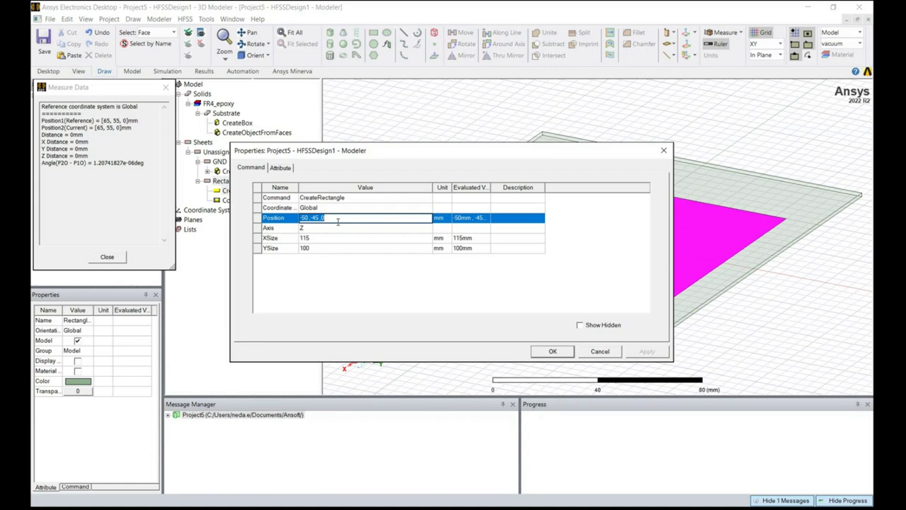
text(-W)
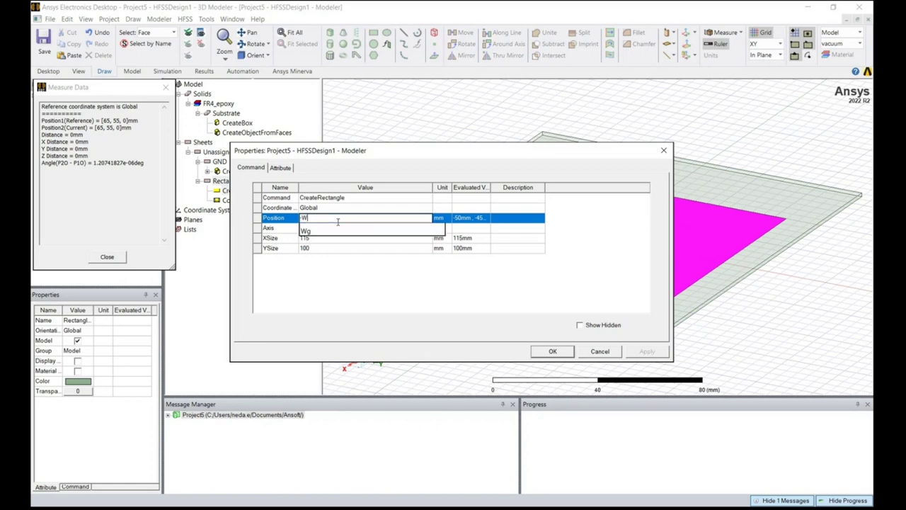
text(/2)
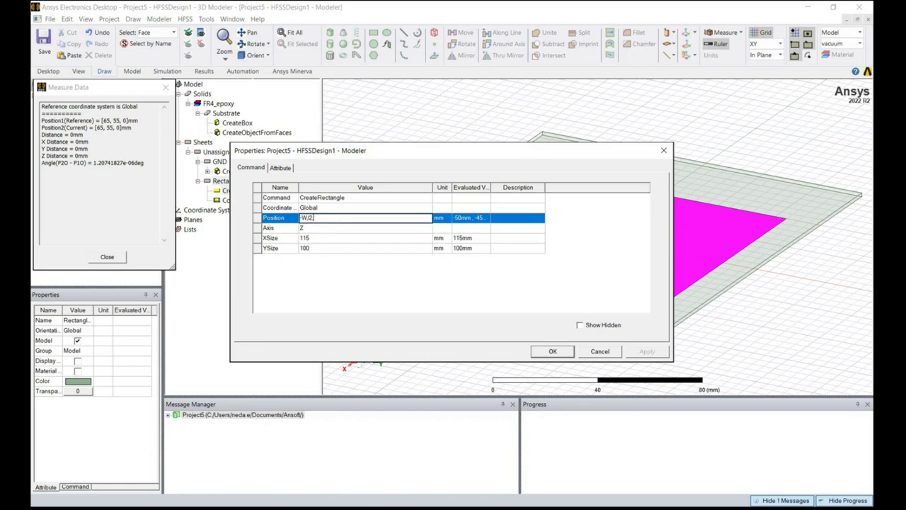
text(,-L/2)
text(,S)
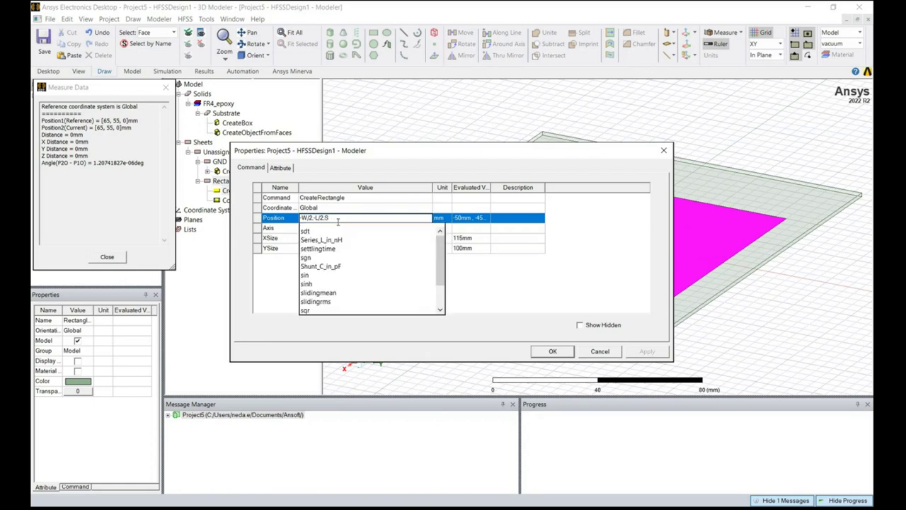
text(ub)
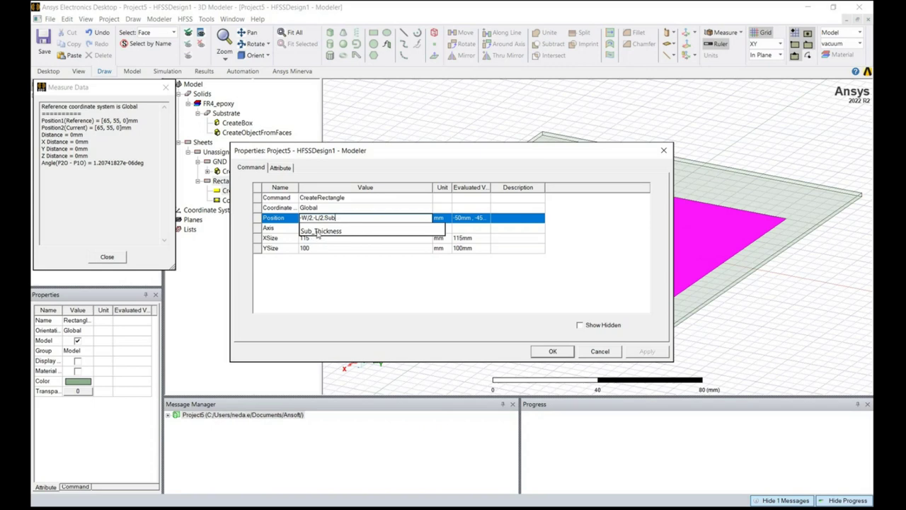
click(320, 232)
Commit the position, defining the new variables W as 105mm and L as 80mm.
click(335, 274)
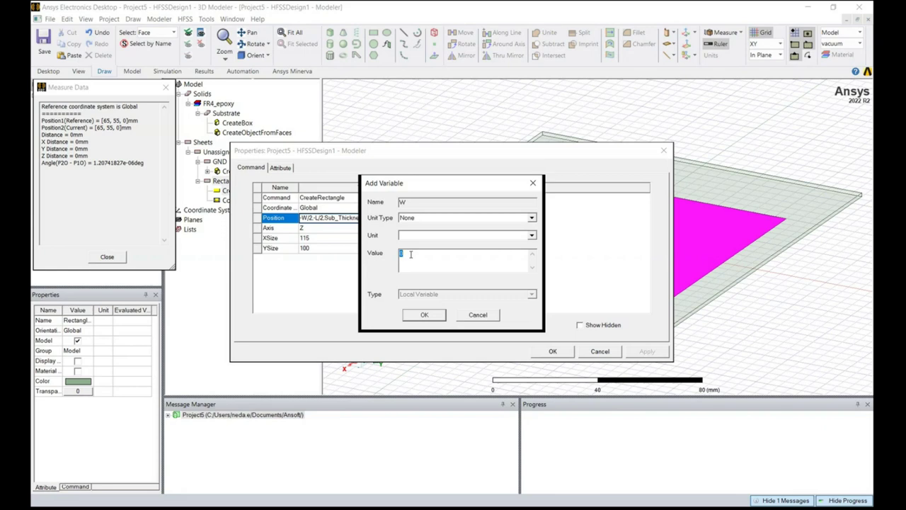
text(105mm)
key(Return)
text(80mm)
click(422, 316)
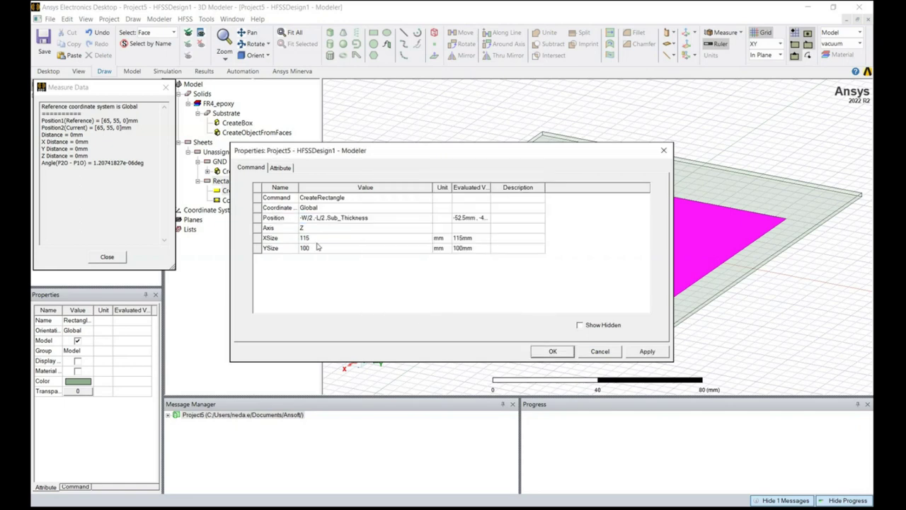
Set the rectangle's XSize to W and YSize to L, and apply the changes.
click(317, 241)
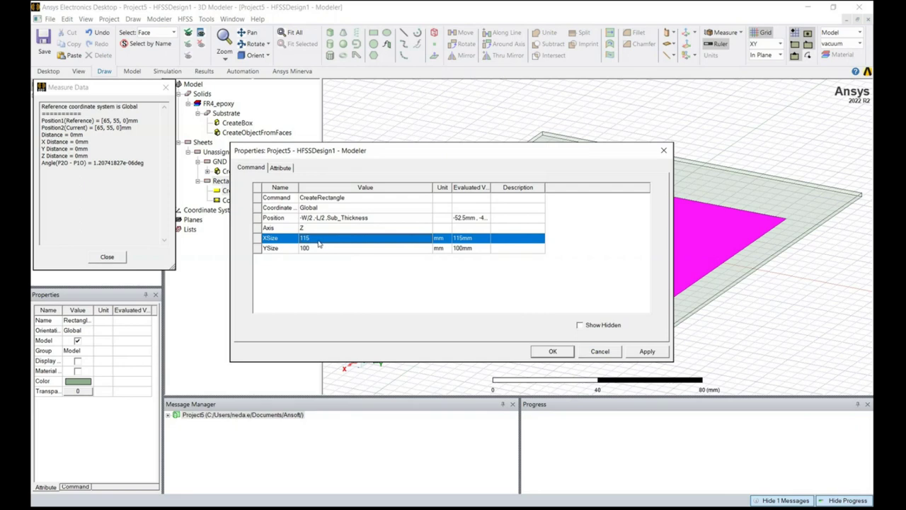
click(318, 241)
text(W)
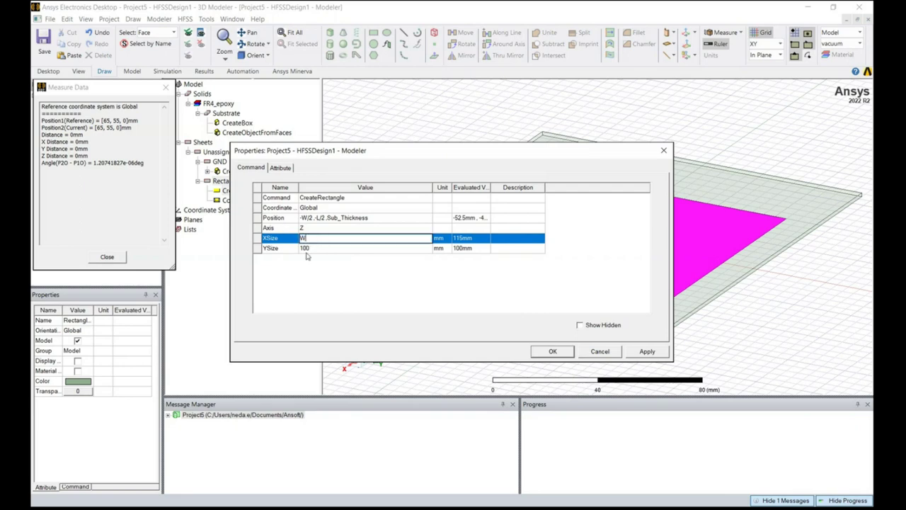
click(315, 251)
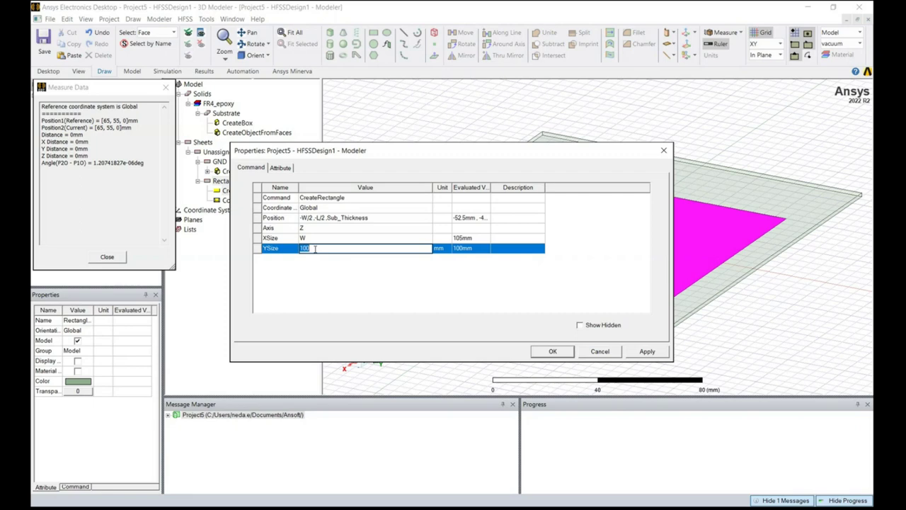
text(L)
click(459, 292)
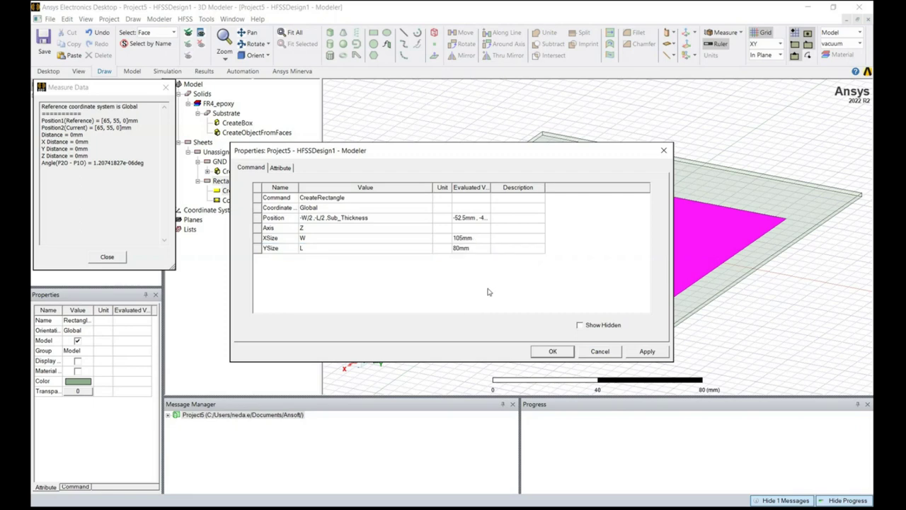
click(647, 351)
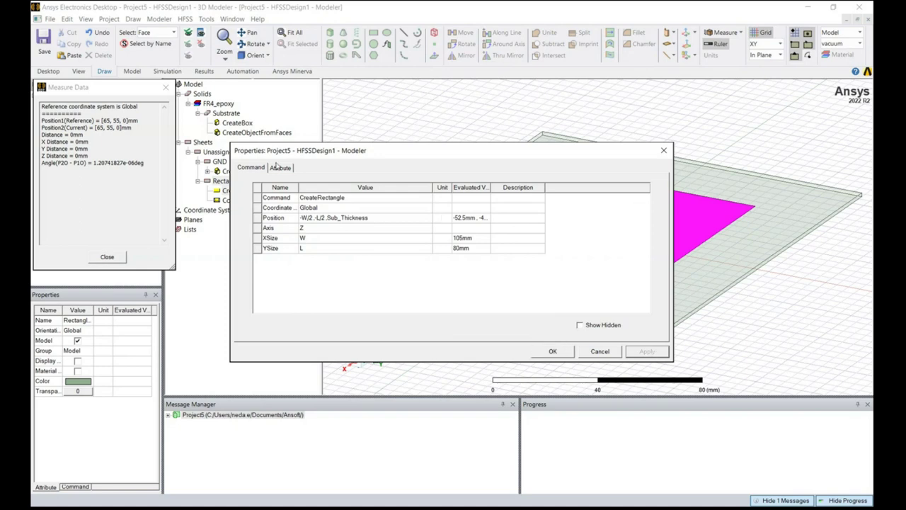
Rename the rectangle as Patch in its attributes.
click(281, 169)
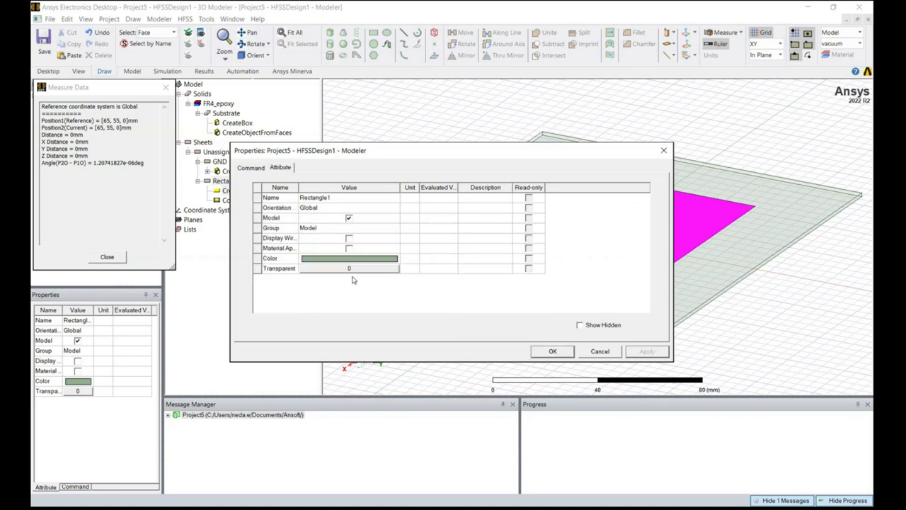
click(344, 199)
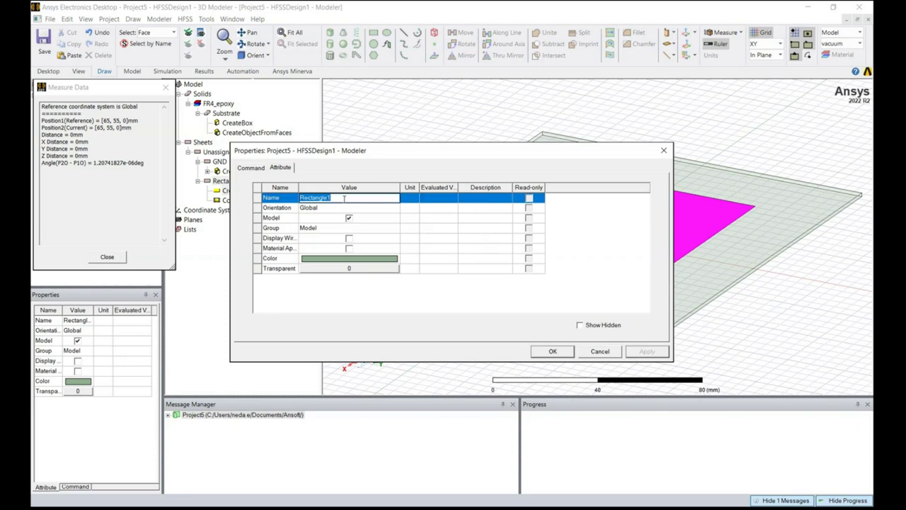
text(A)
key(BackSpace)
text(Patch)
Set the patch's color to bright yellow, apply it and close the rectangle's properties.
click(368, 261)
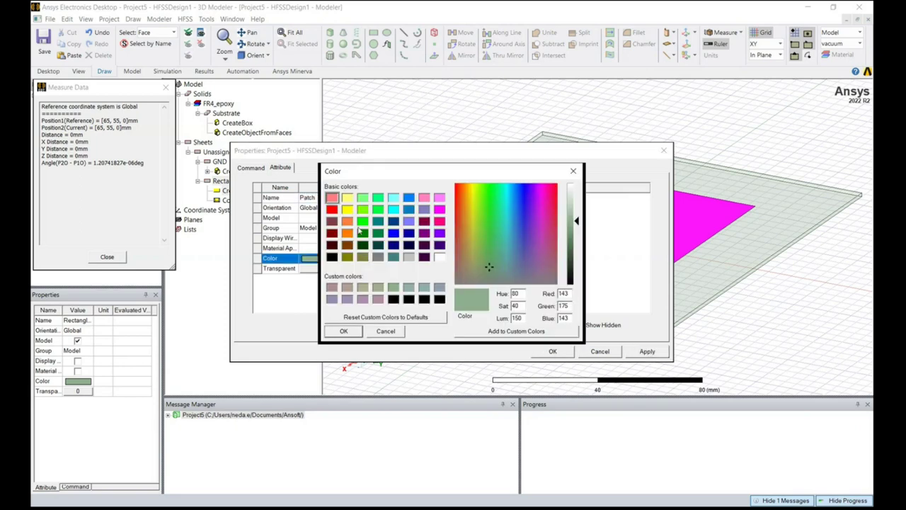
click(347, 210)
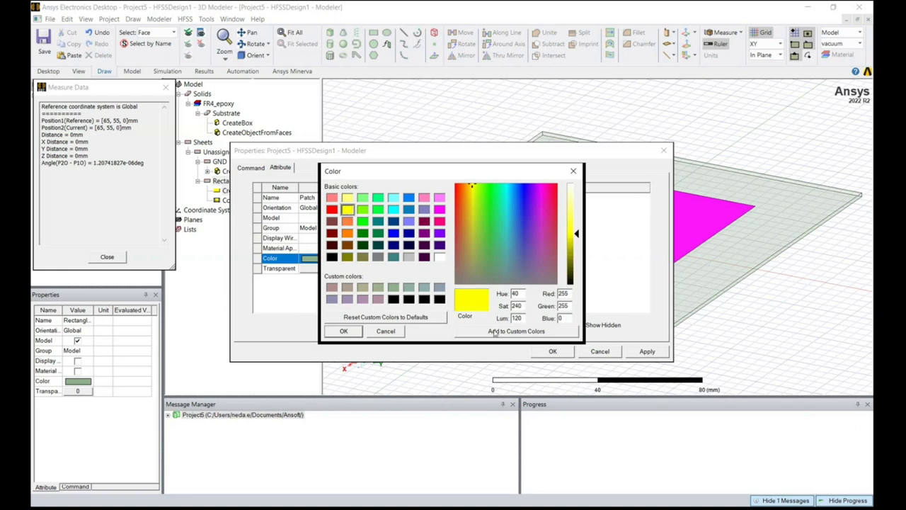
click(344, 331)
click(647, 352)
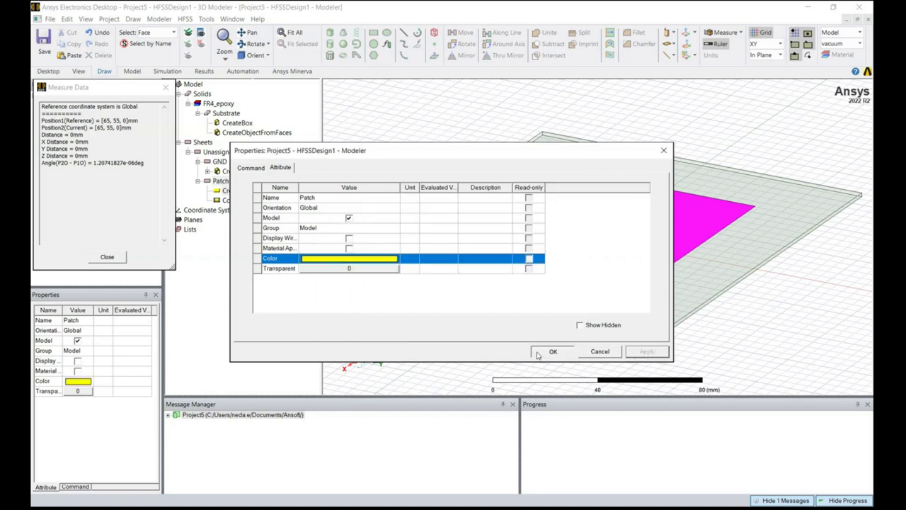
click(540, 352)
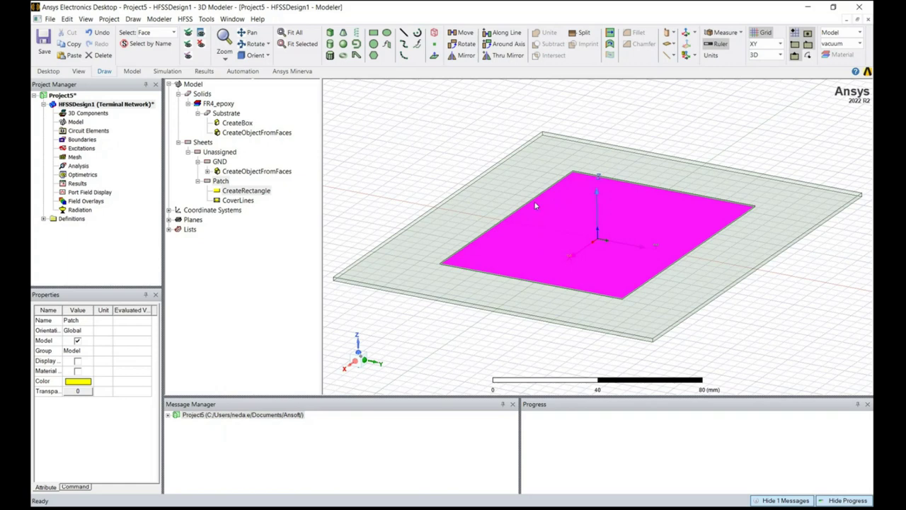
Draw a second rectangle about 30 mm by 40 mm in the XY plane, crossing the patch's edge on the positive Y side.
click(373, 32)
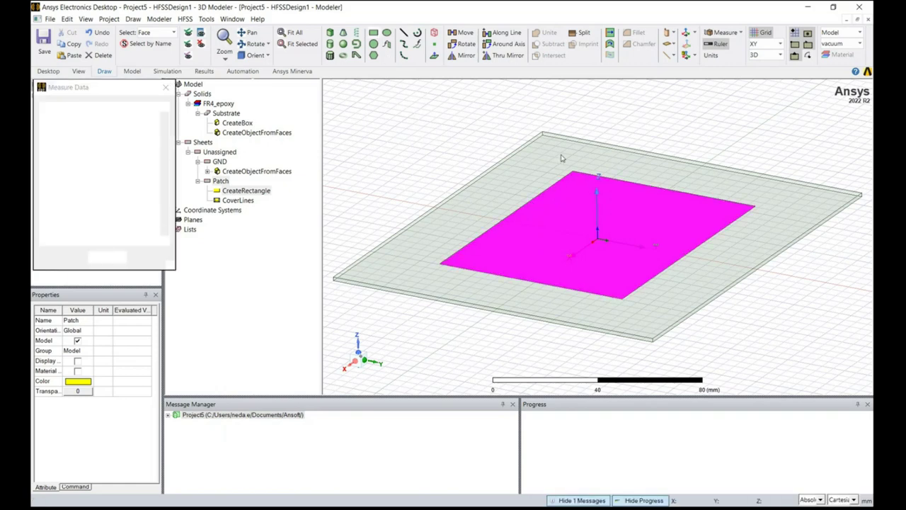
click(662, 235)
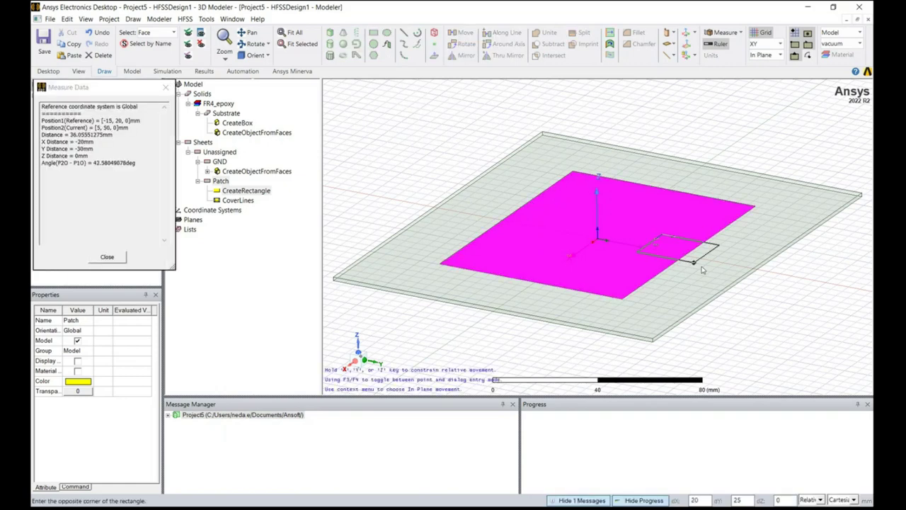
click(716, 278)
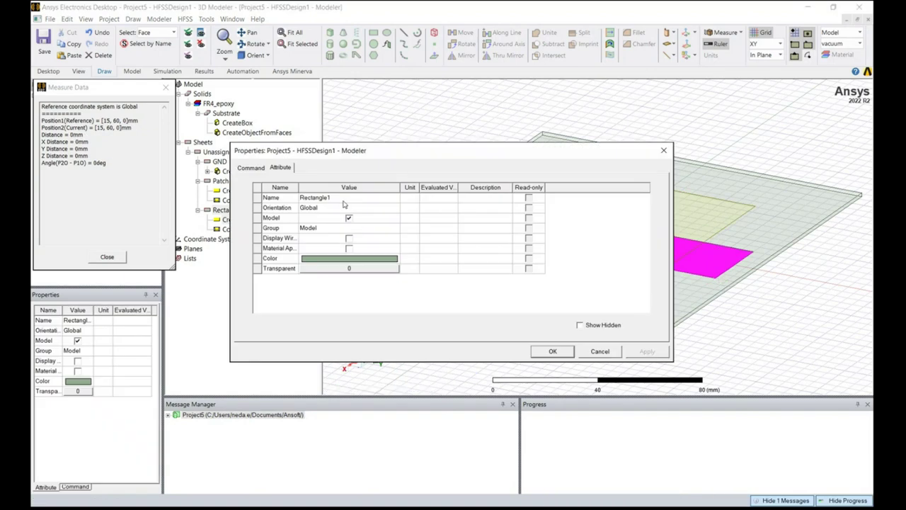
Enter -Wf/2, Lg/2-5mm, Sub_Thickness as the second rectangle's position.
click(242, 167)
click(349, 218)
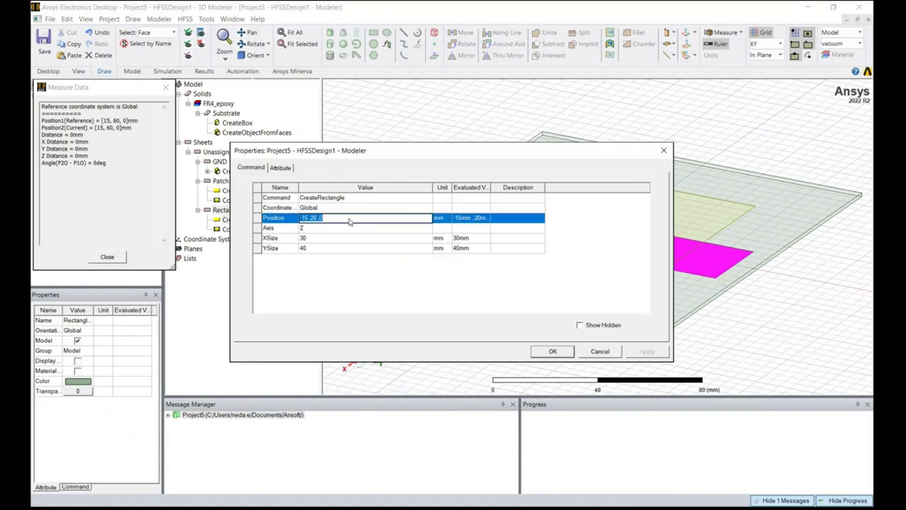
key(BackSpace)
text(-W)
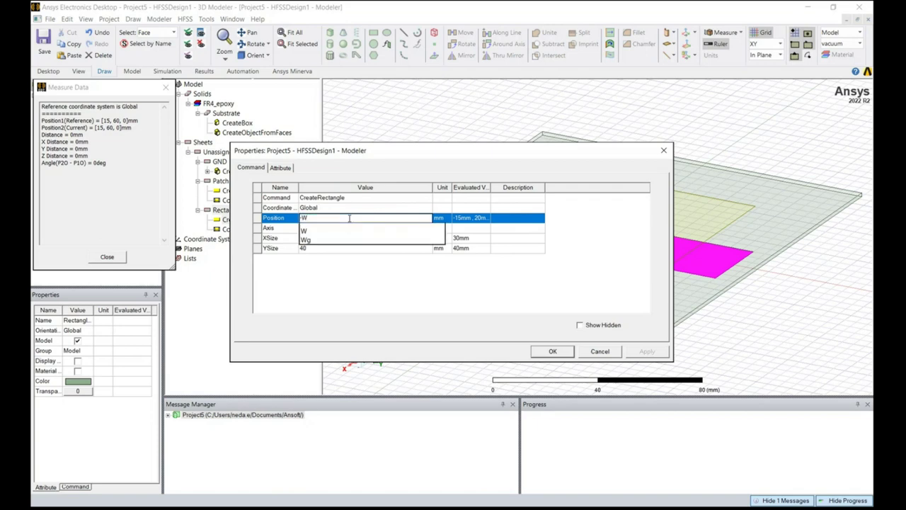
text(/)
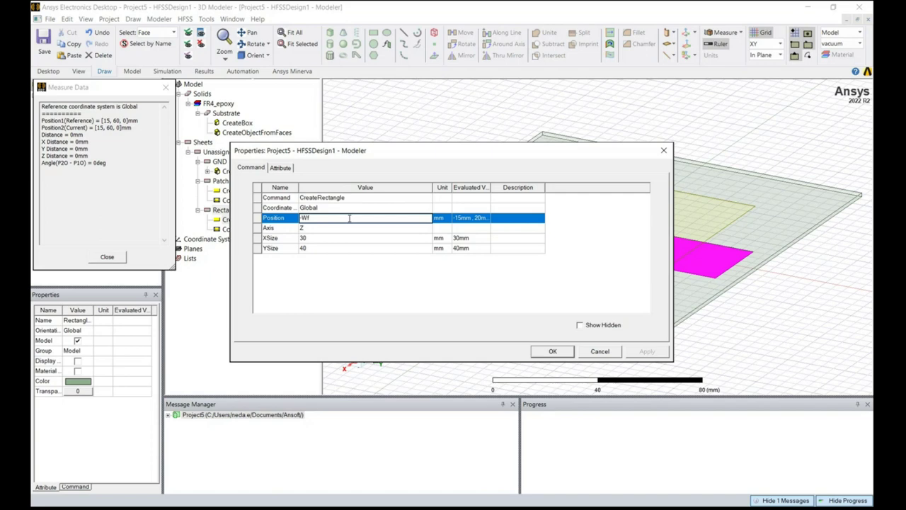
text(/2,L)
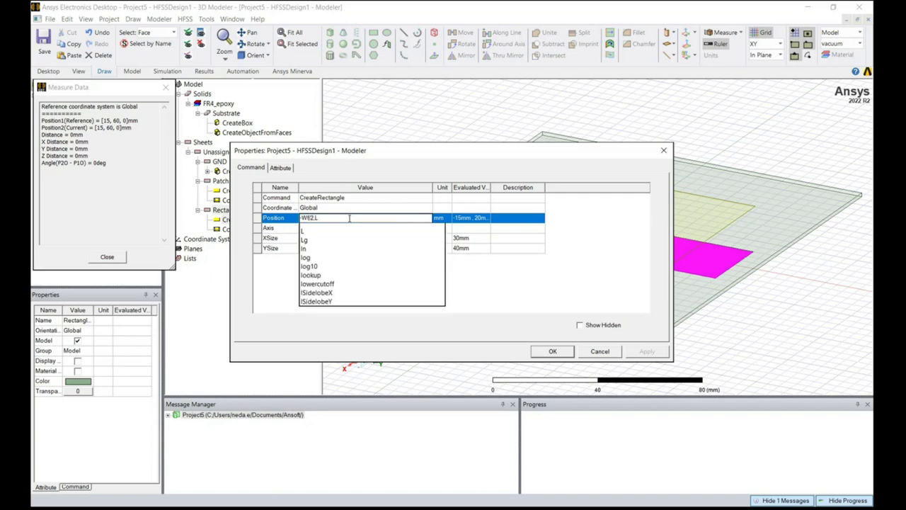
text(g/2)
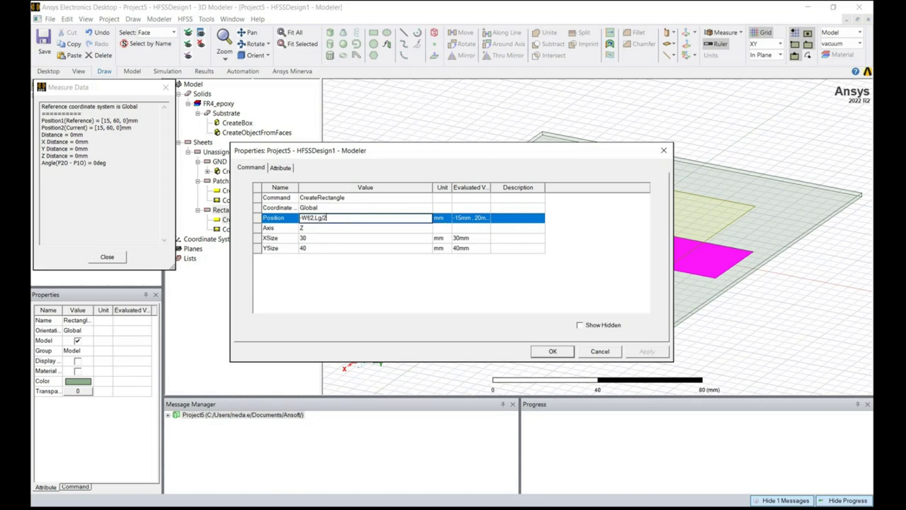
text(-5mm,Su)
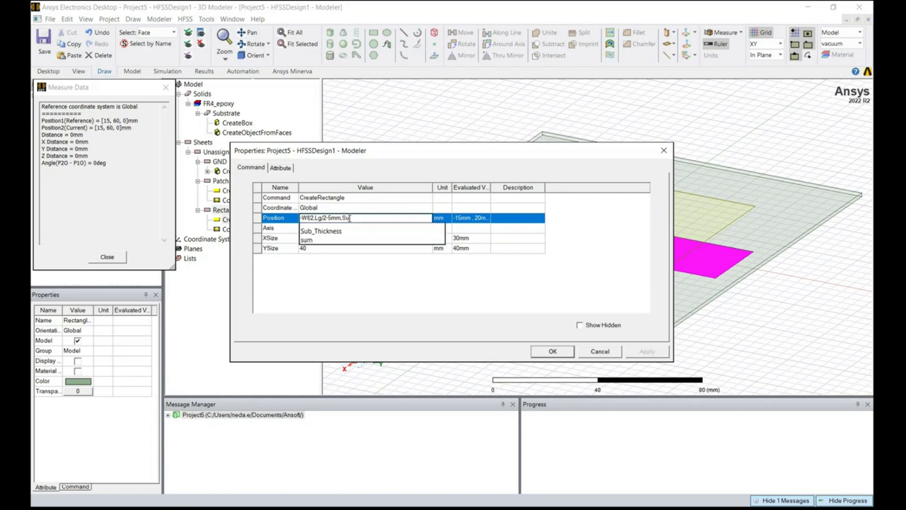
text(b)
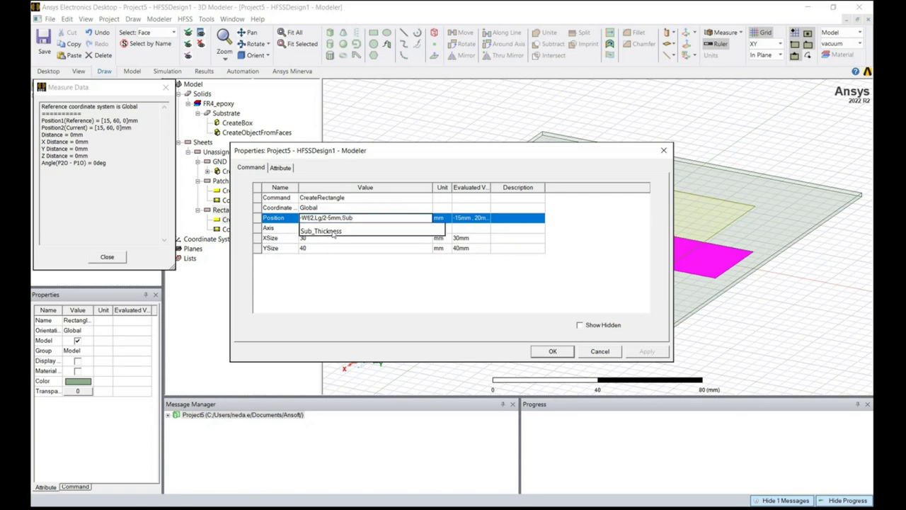
key(Down)
Commit the second rectangle's position, defining the new variable Wf as 3mm.
click(337, 268)
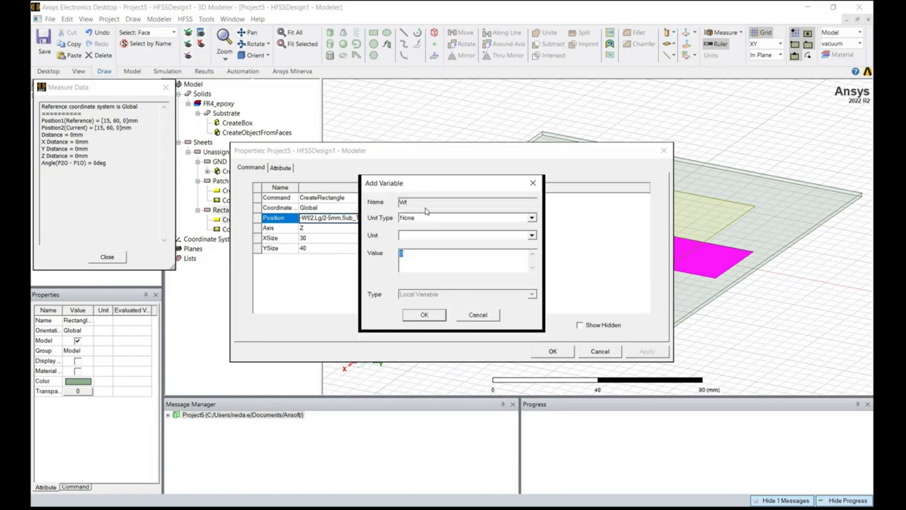
text(3mm)
click(433, 315)
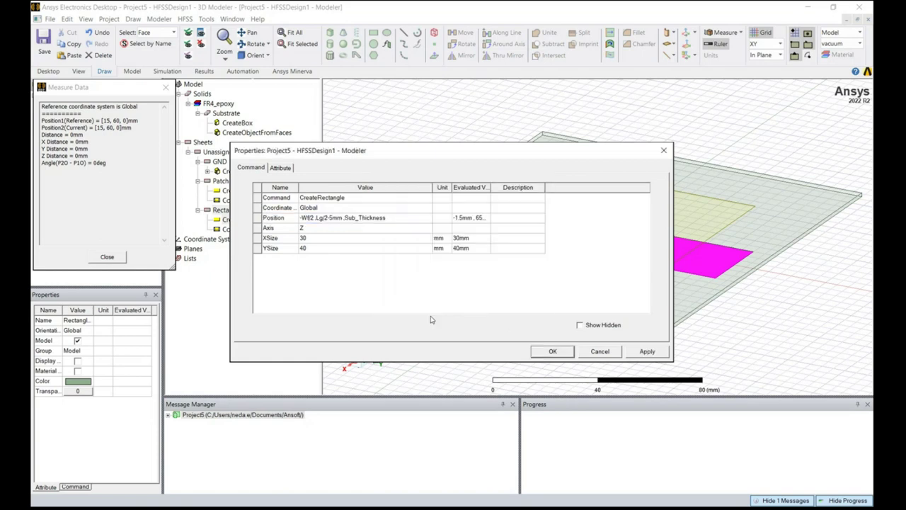
Set the second rectangle's X size to the variable Wf.
click(317, 238)
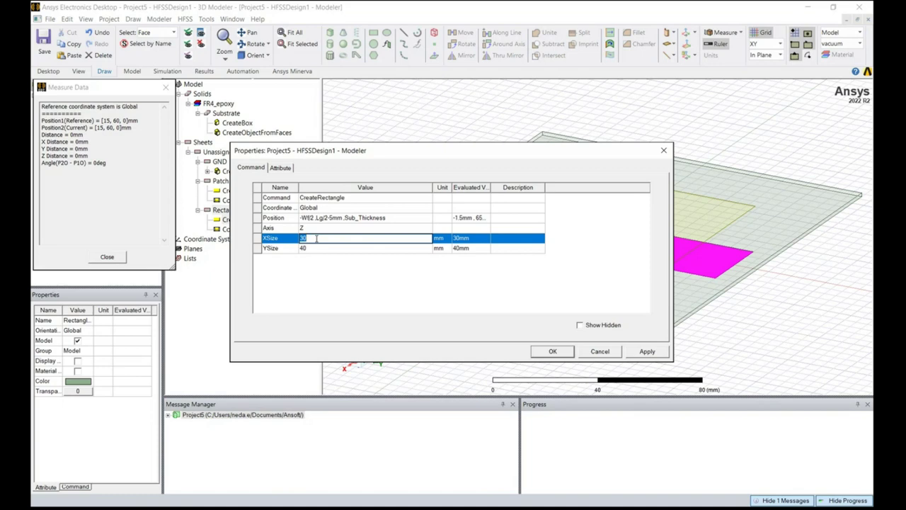
text(Wf)
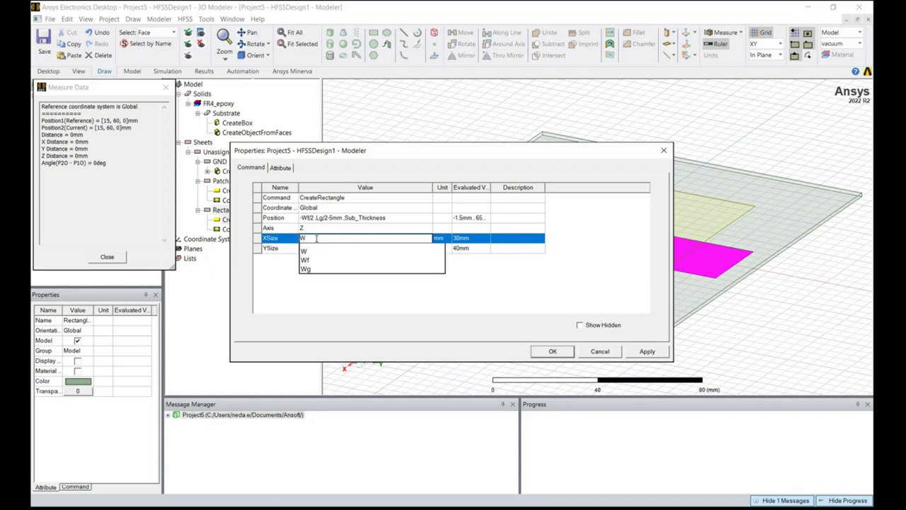
click(330, 252)
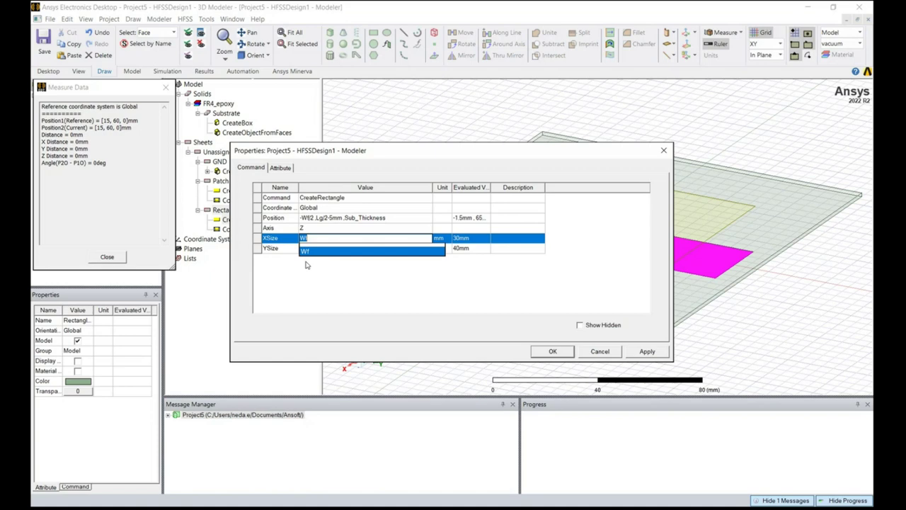
click(311, 282)
Set the second rectangle's Y size to -Lf, defining the new variable Lf as 40 mm, and apply the dimensions.
click(317, 250)
key(BackSpace)
text(-Lf)
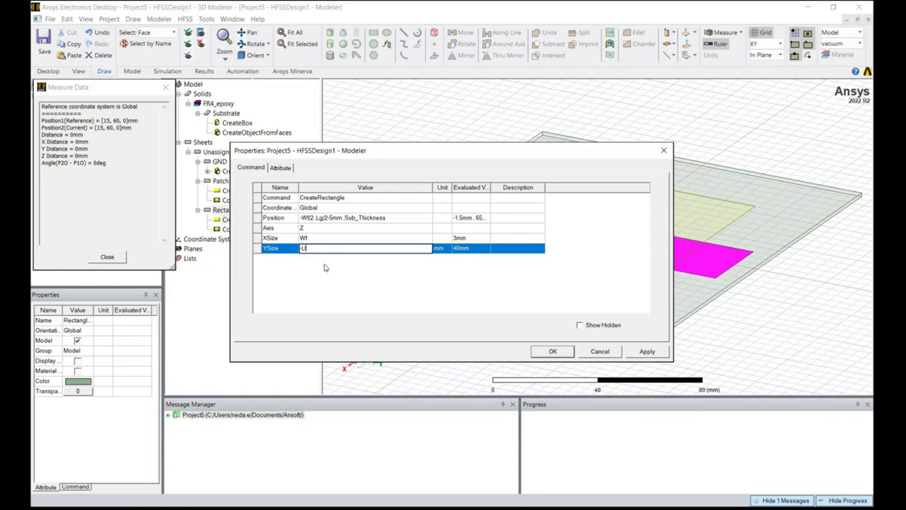
key(Return)
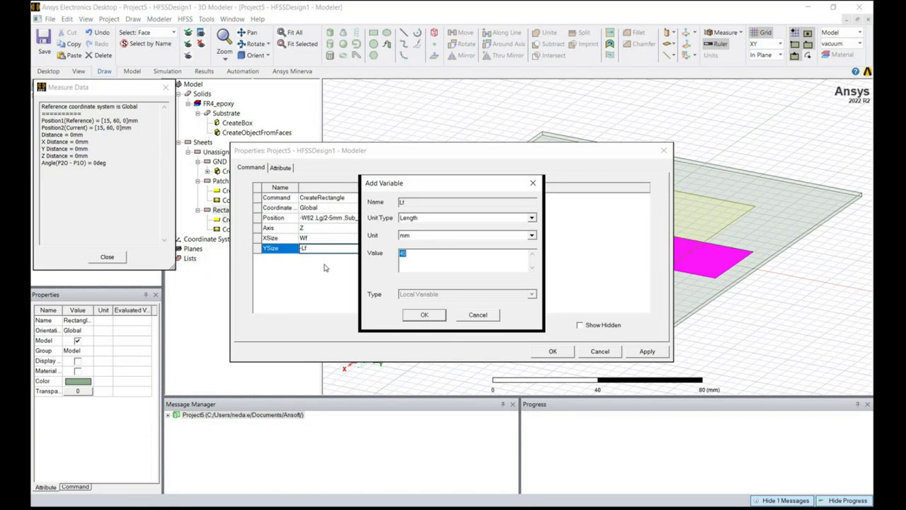
text(4)
click(424, 315)
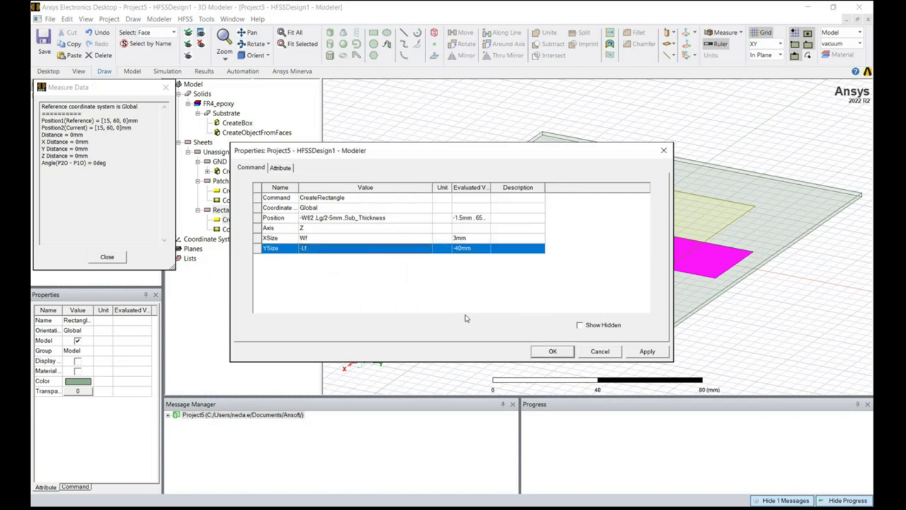
click(647, 351)
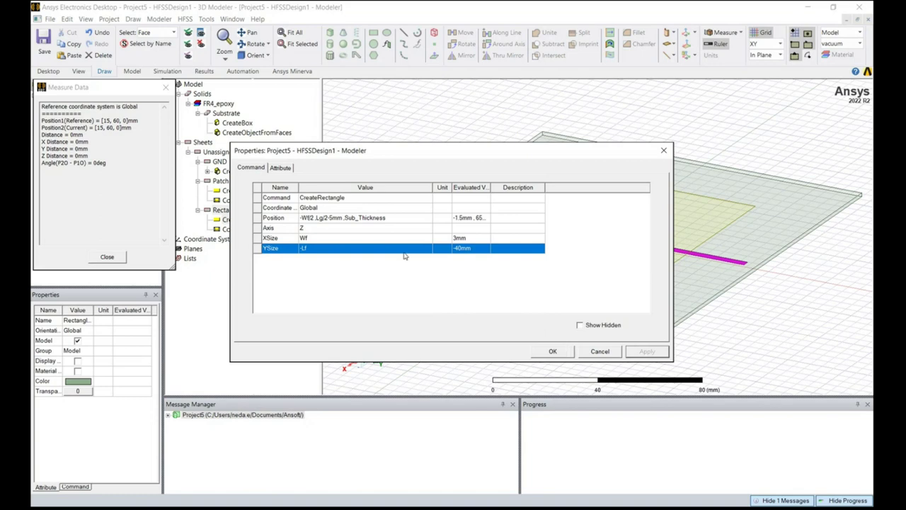
Rename the second rectangle Feed_line, set its color to bright yellow and close its properties.
click(280, 168)
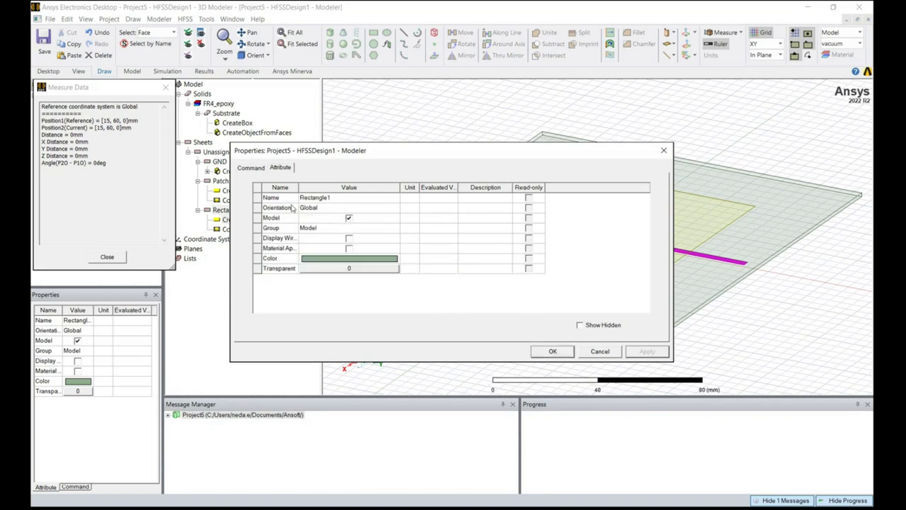
click(327, 199)
text(Feed)
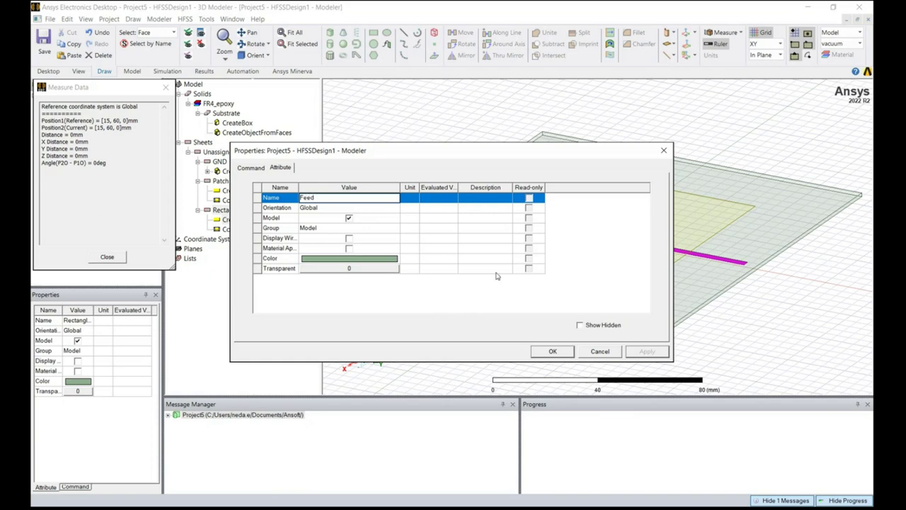
text(_line)
click(346, 259)
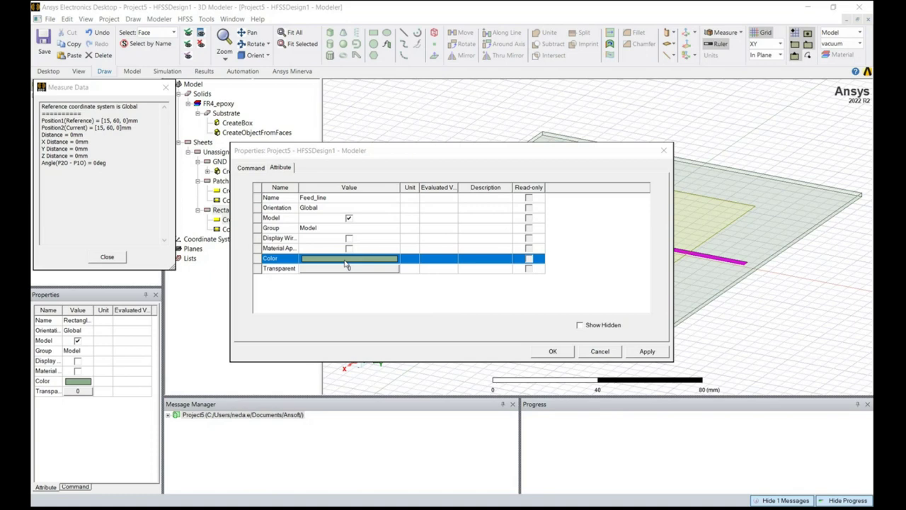
click(348, 209)
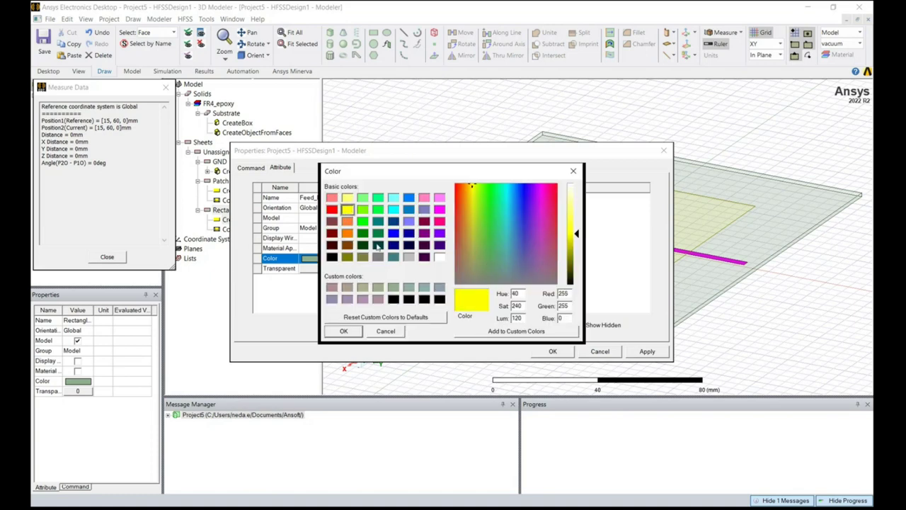
click(354, 333)
click(564, 351)
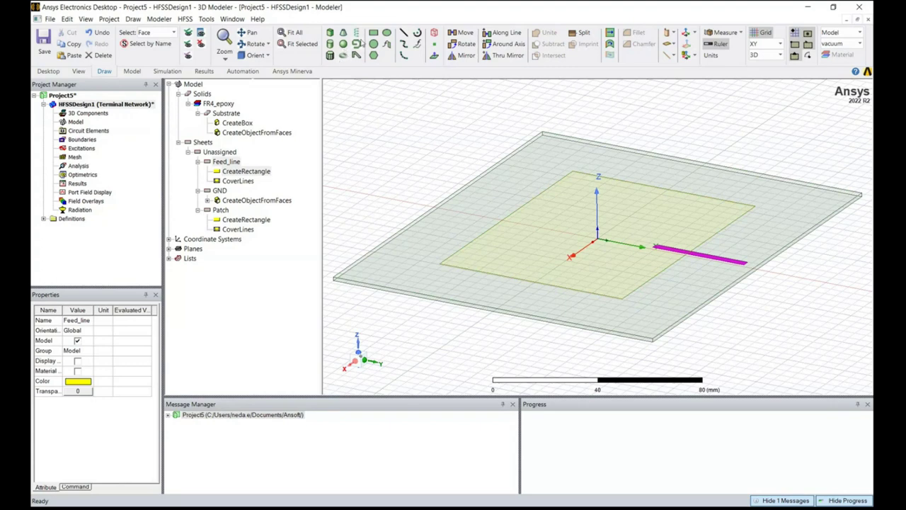
Draw a third rectangle about 15 mm by 20 mm in the XY plane, over the inner end of the feed line.
click(373, 34)
click(659, 245)
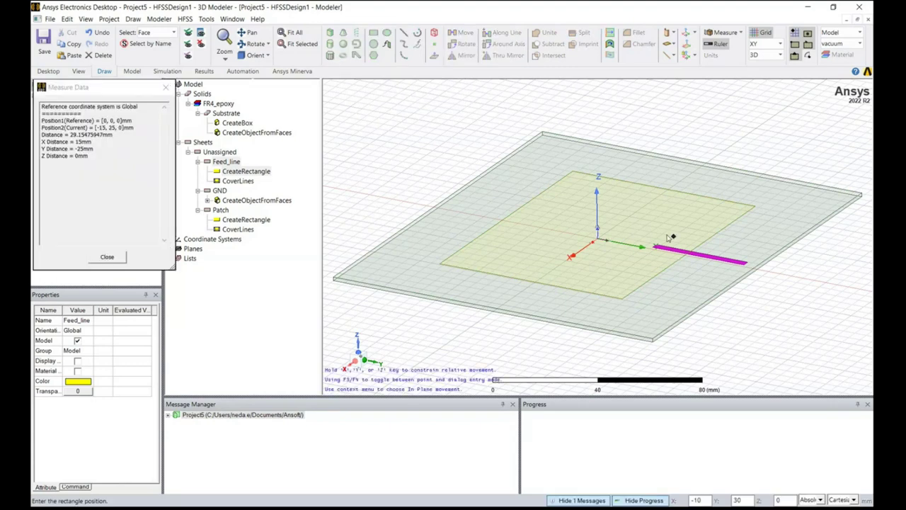
click(695, 261)
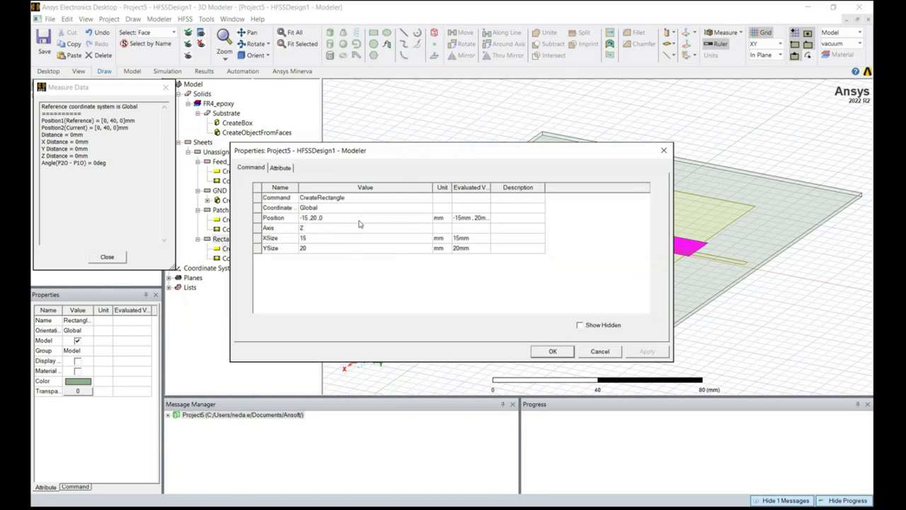
Set the third rectangle's position to -Wf/2, Lg/2-5mm, Sub_Thickness.
click(332, 218)
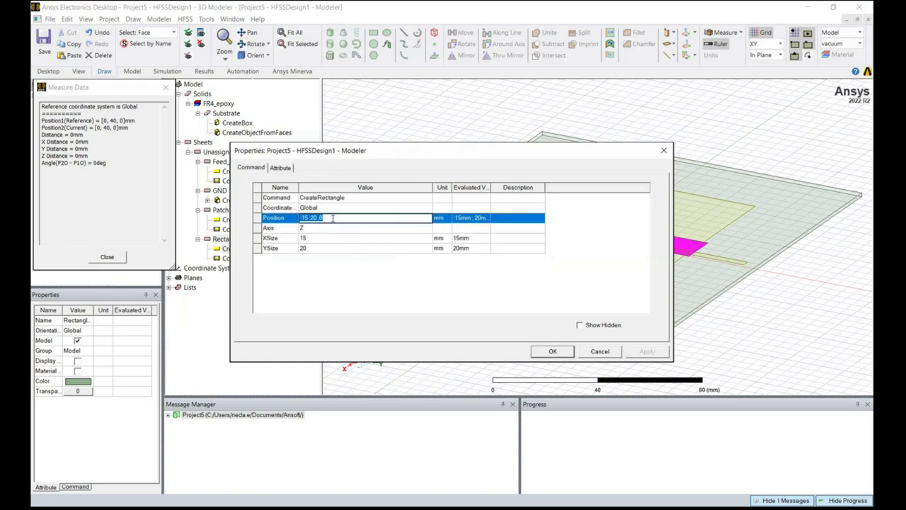
text(W)
key(BackSpace)
text(-Wf/2,L)
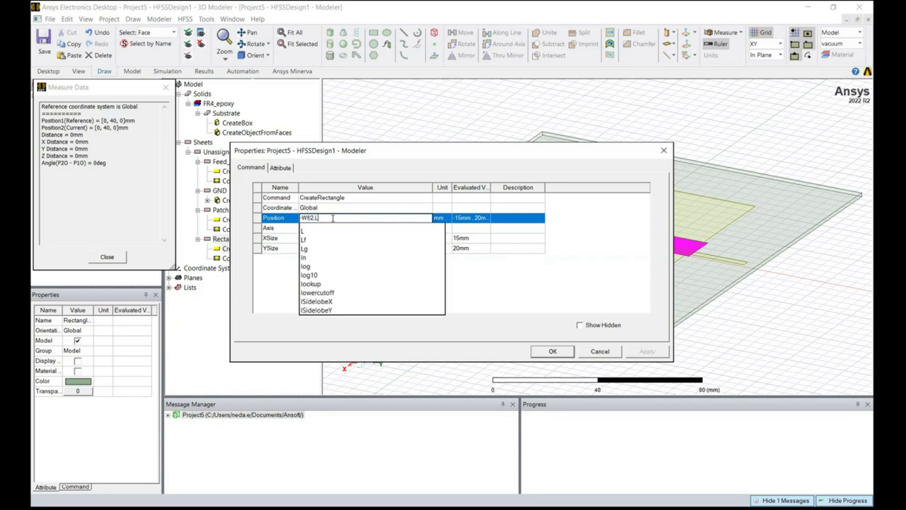
text(g/2-5mm)
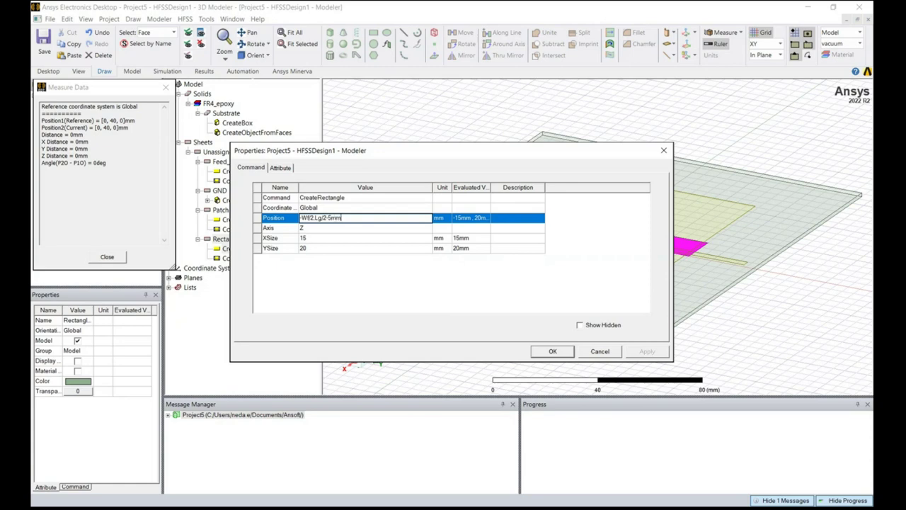
text(,Su)
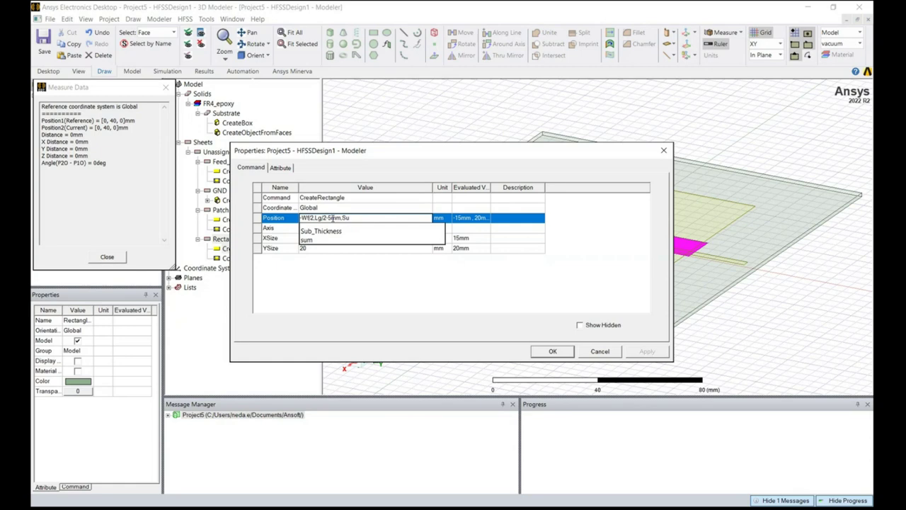
click(313, 232)
key(Return)
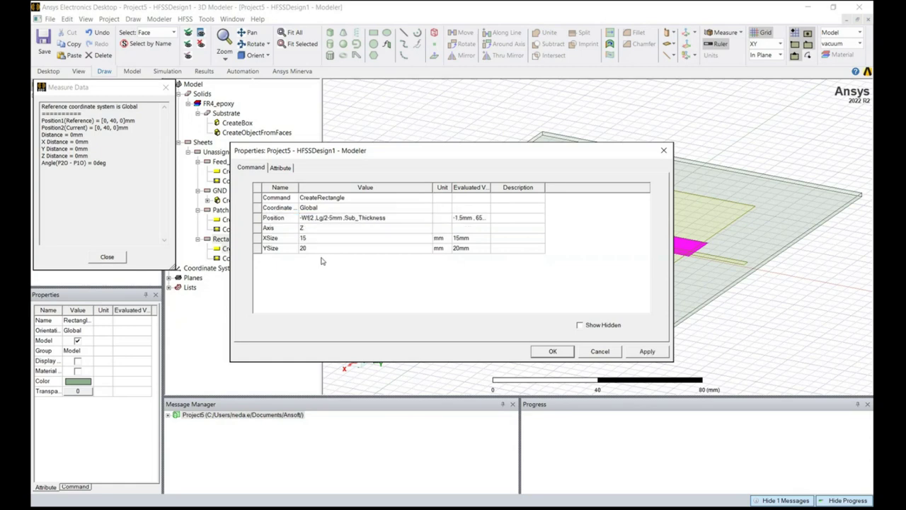
Set the third rectangle's X size to Gap, defining the new variable Gap as -1.4 mm.
click(313, 238)
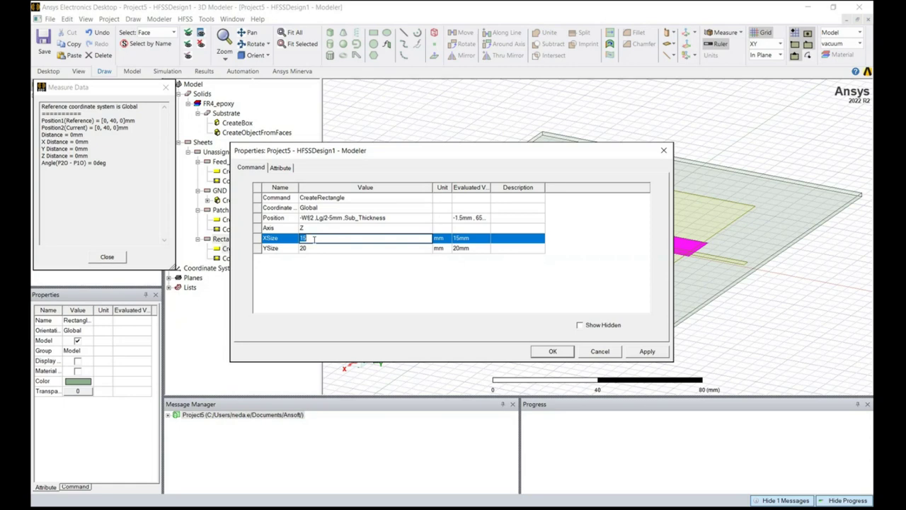
text(ga)
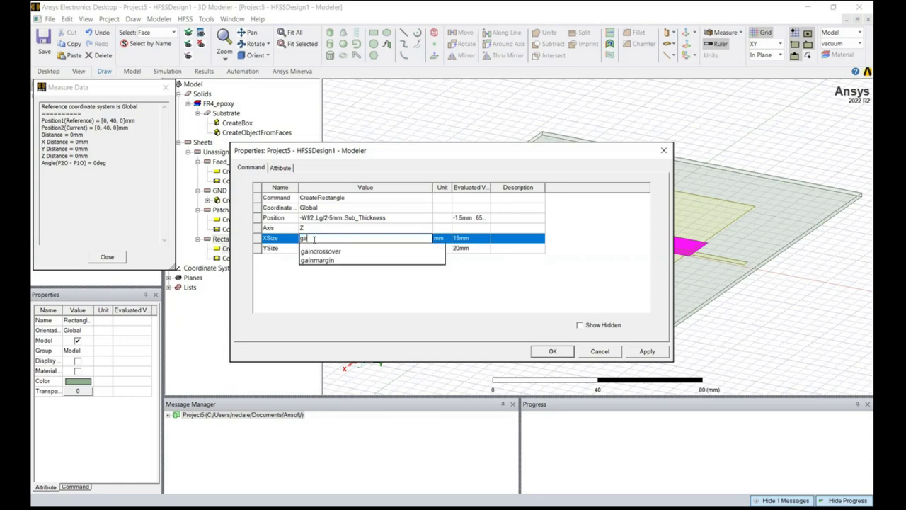
key(BackSpace)
key(BackSpace)
text(Gap)
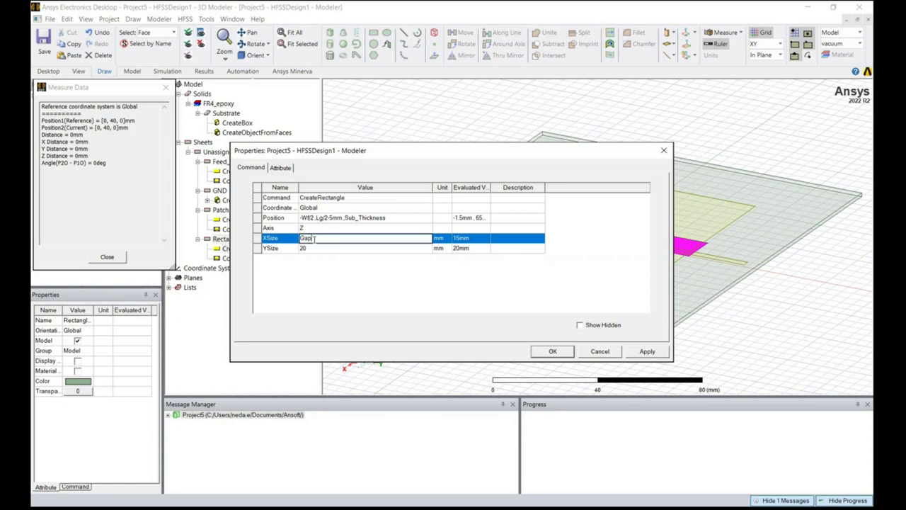
key(Return)
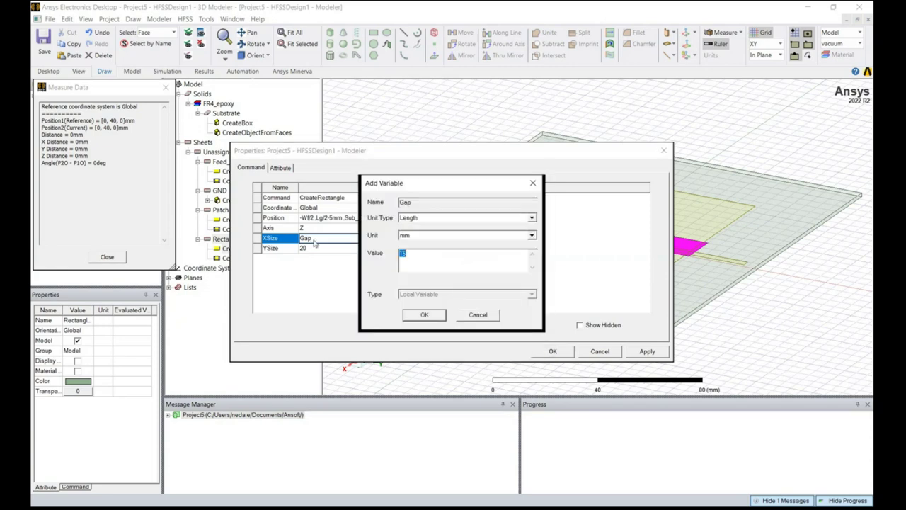
key(BackSpace)
click(424, 315)
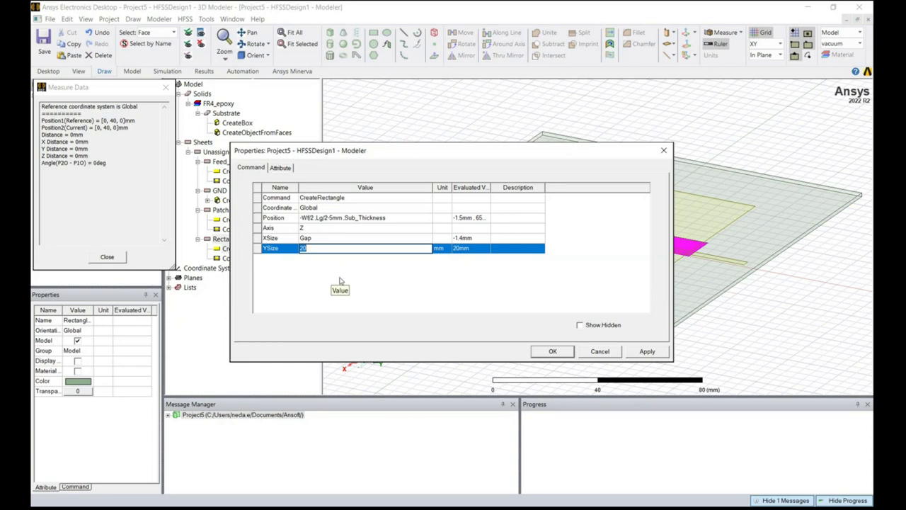
Set the third rectangle's Y size to -Lf and apply the dimensions.
key(BackSpace)
text(-L)
text(f)
key(BackSpace)
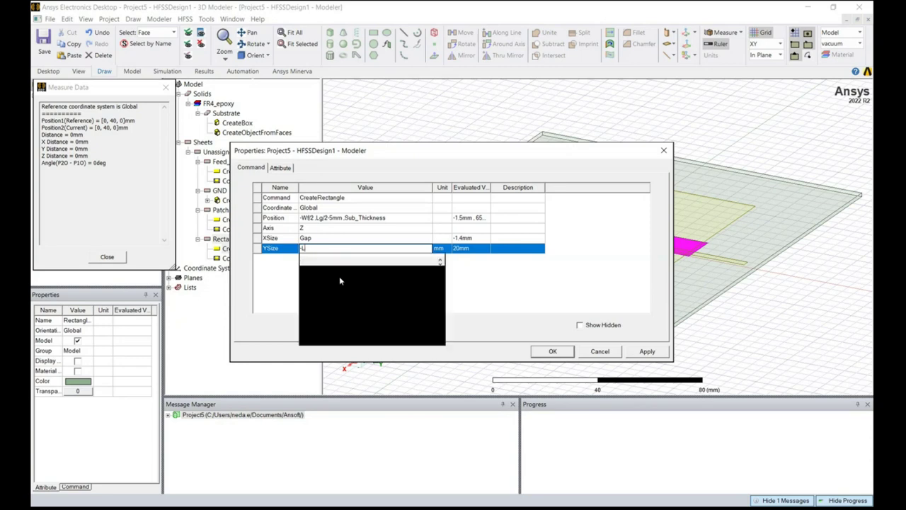
text(f)
click(316, 262)
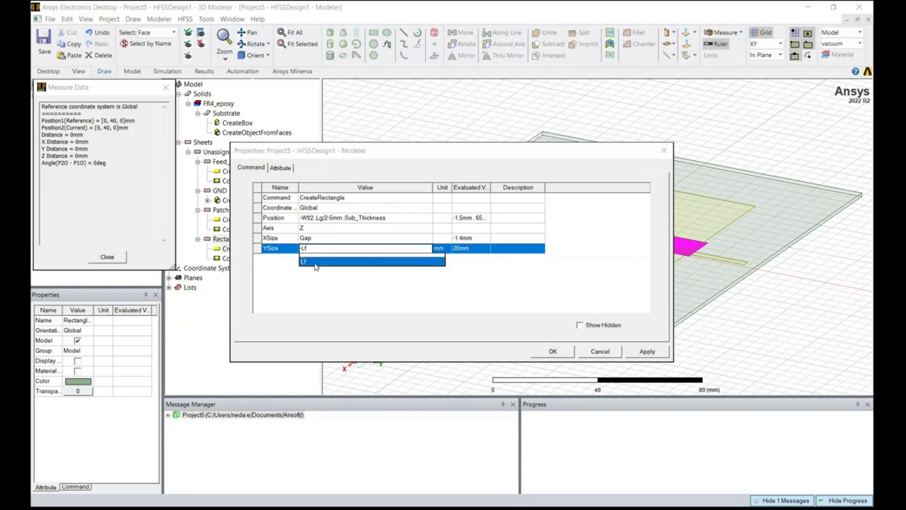
click(647, 352)
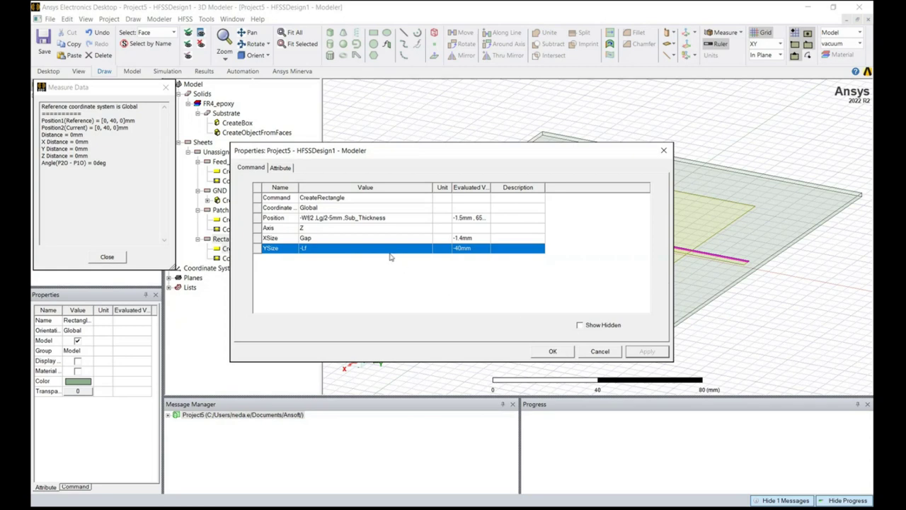
Rename the third rectangle Gap and close its properties.
click(280, 168)
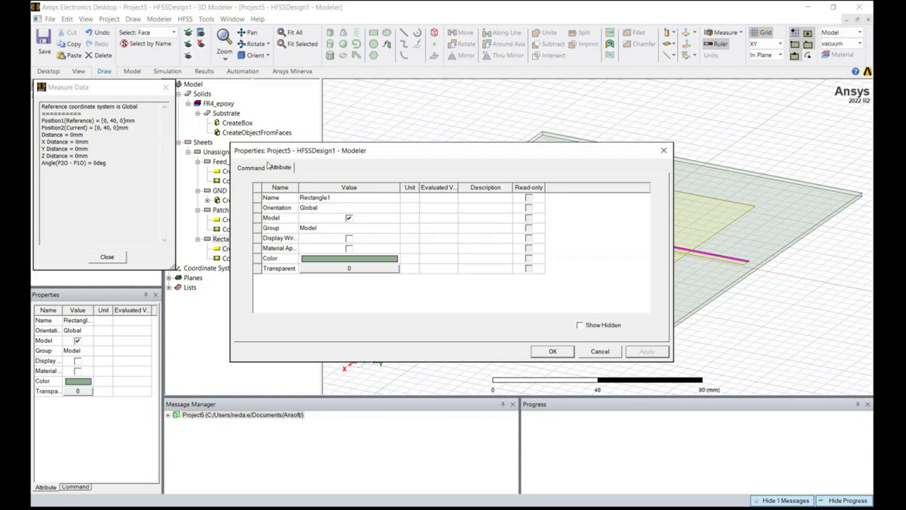
click(328, 198)
text(Gap)
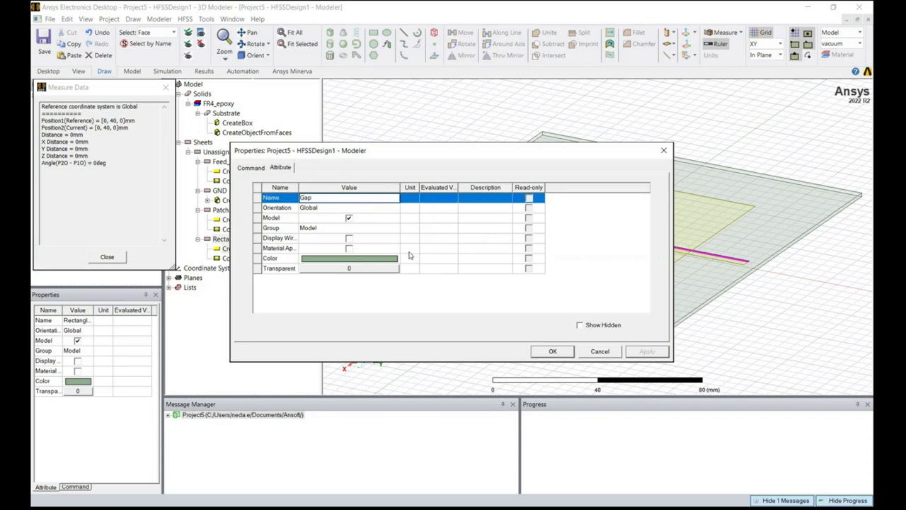
click(552, 351)
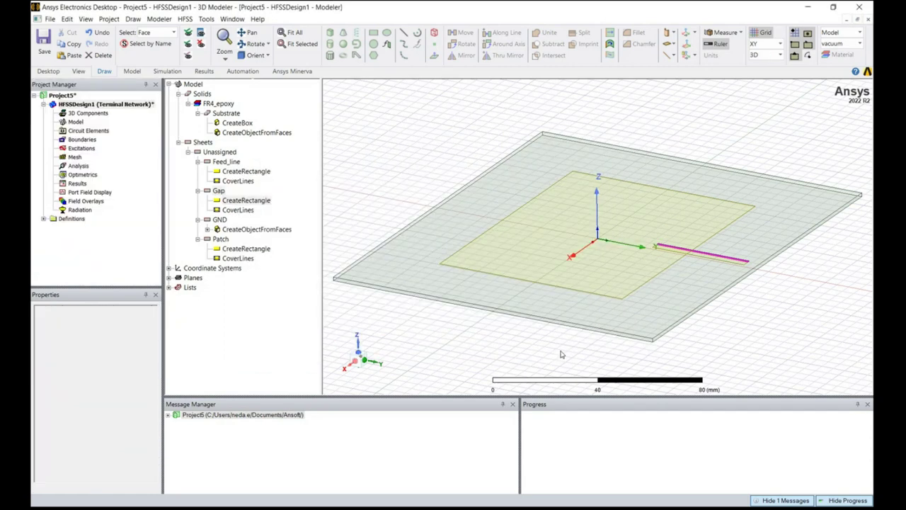
Duplicate the Gap sheet by mirroring it about the feed line's centreline, from 0, 25, 1.5 mm to the feed line's inner corner vertex.
key(alt)
alt+drag(567, 276, 616, 276)
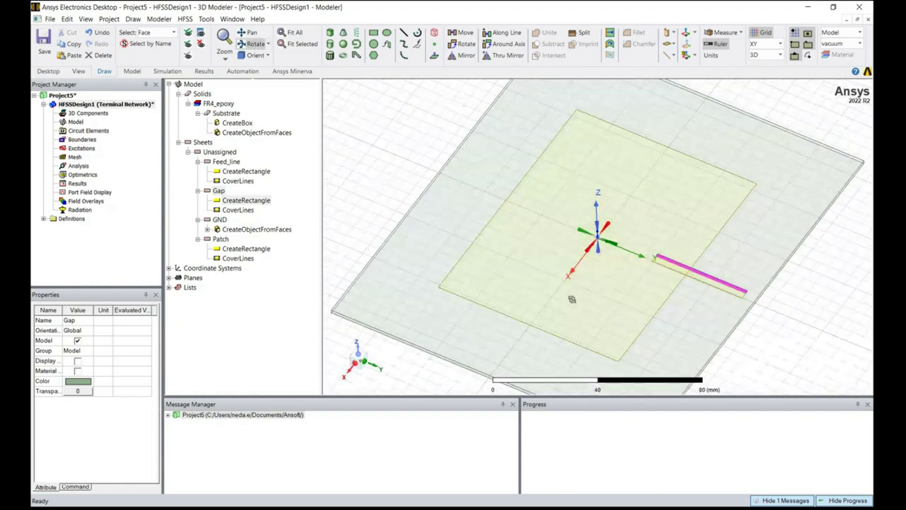
scroll(637, 275, up, 3)
scroll(666, 274, up, 2)
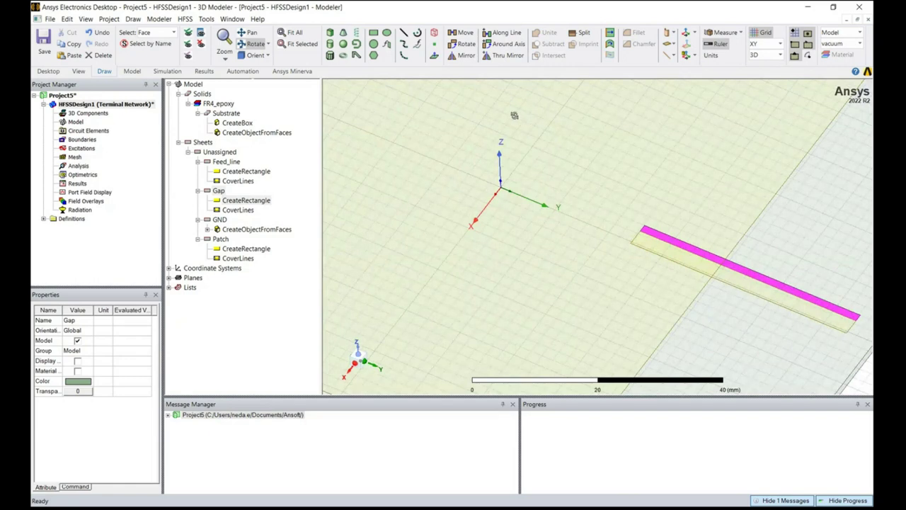
click(507, 57)
click(500, 60)
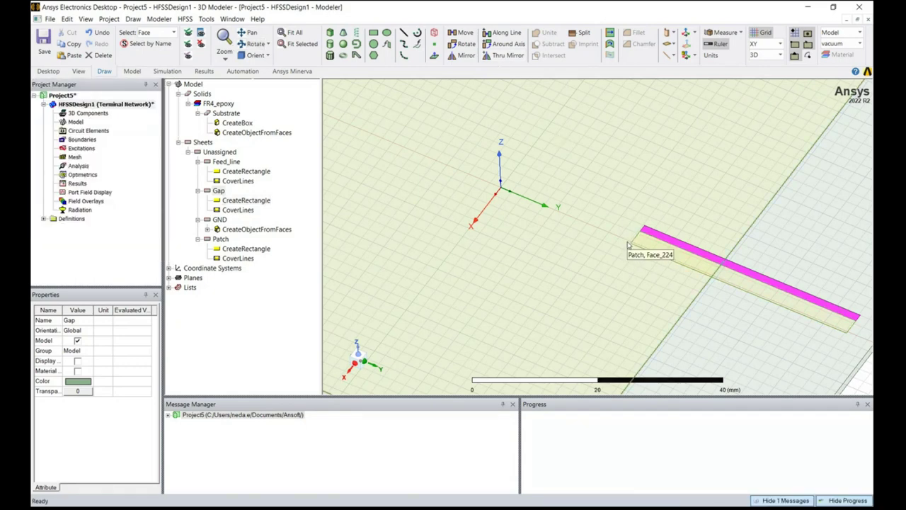
click(506, 57)
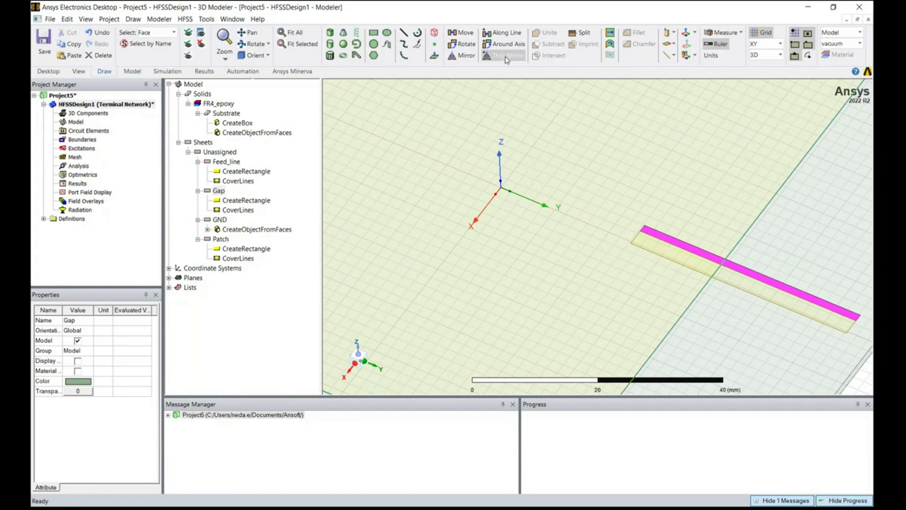
click(636, 239)
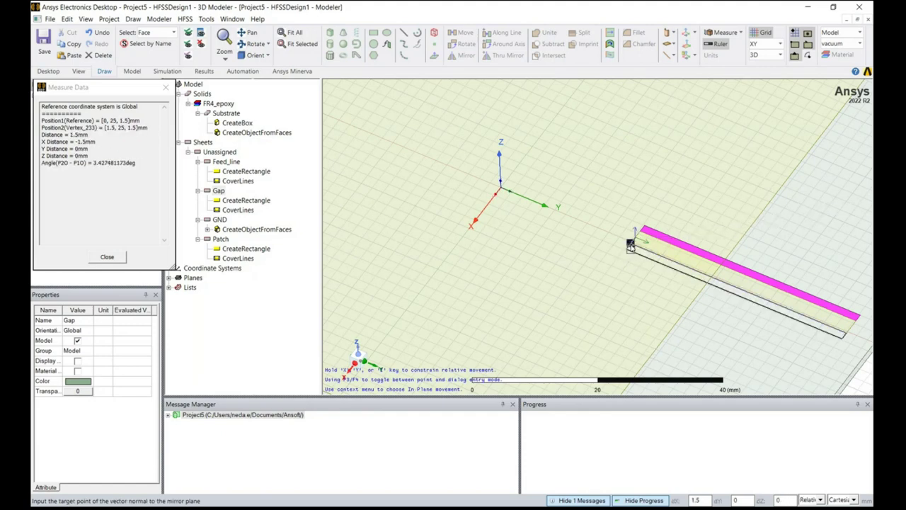
click(631, 244)
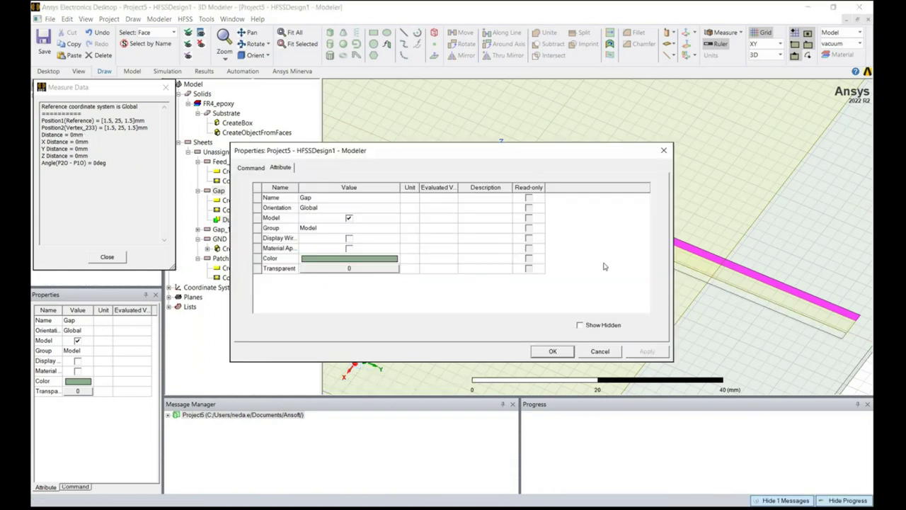
click(552, 351)
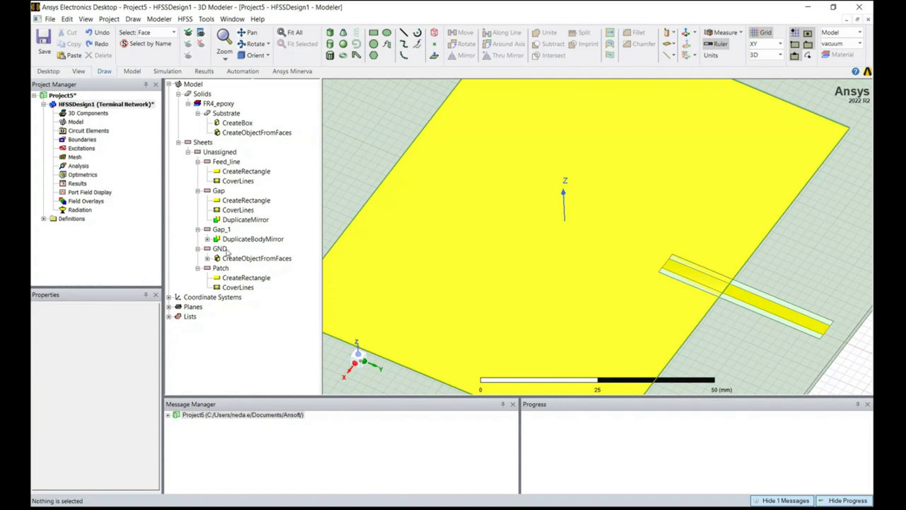
Unite the Feed_line and Patch sheets into a single object and clear the selection.
click(236, 162)
ctrl+click(220, 268)
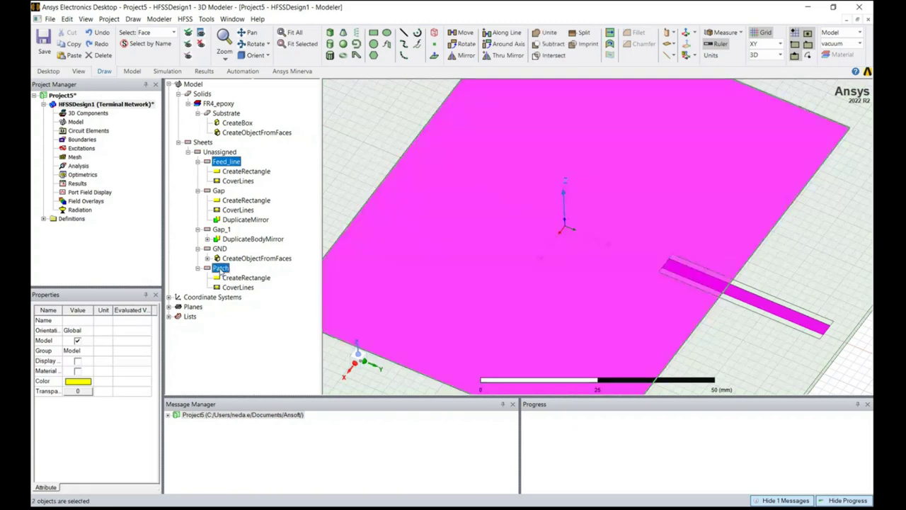
click(544, 37)
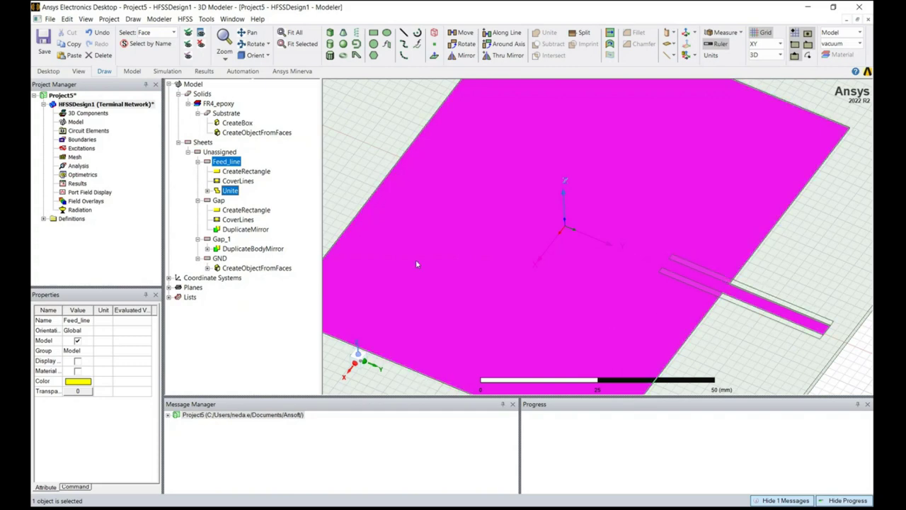
click(234, 298)
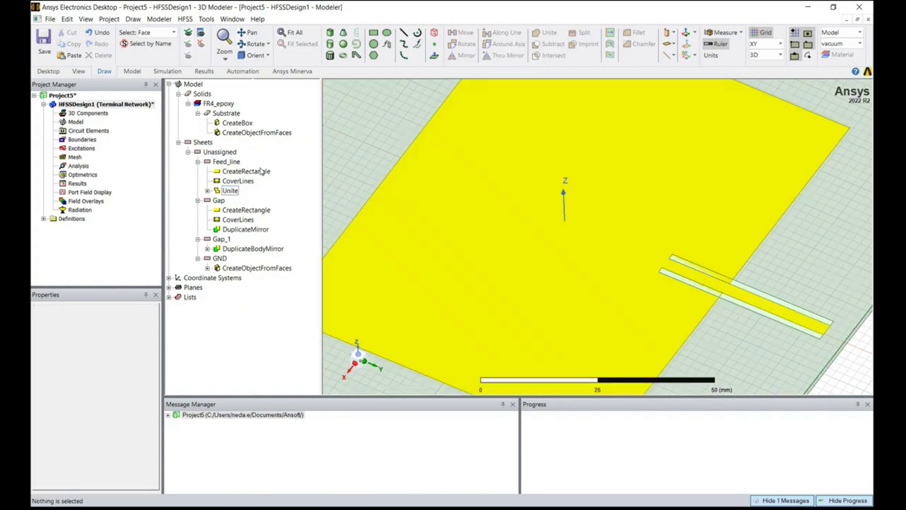
Subtract Gap and Gap_1 from the Feed_line sheet without cloning the tool objects.
click(227, 162)
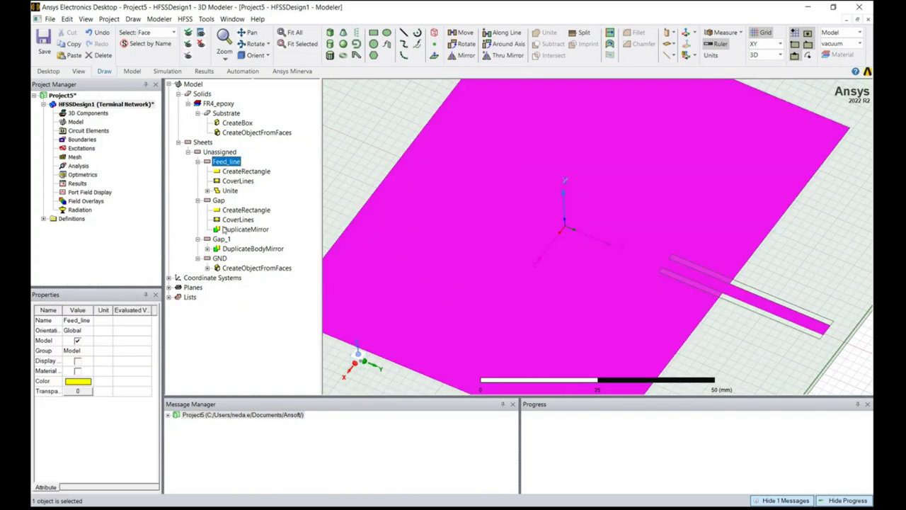
ctrl+click(219, 201)
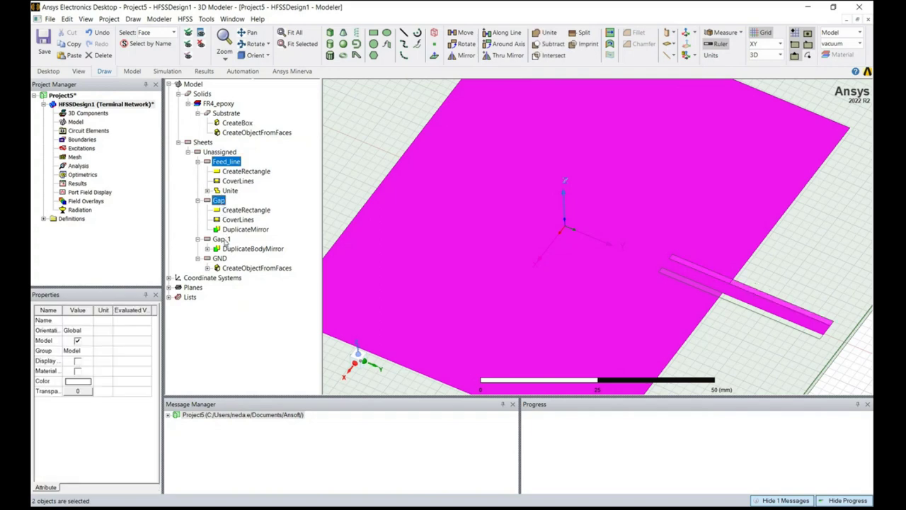
ctrl+click(222, 240)
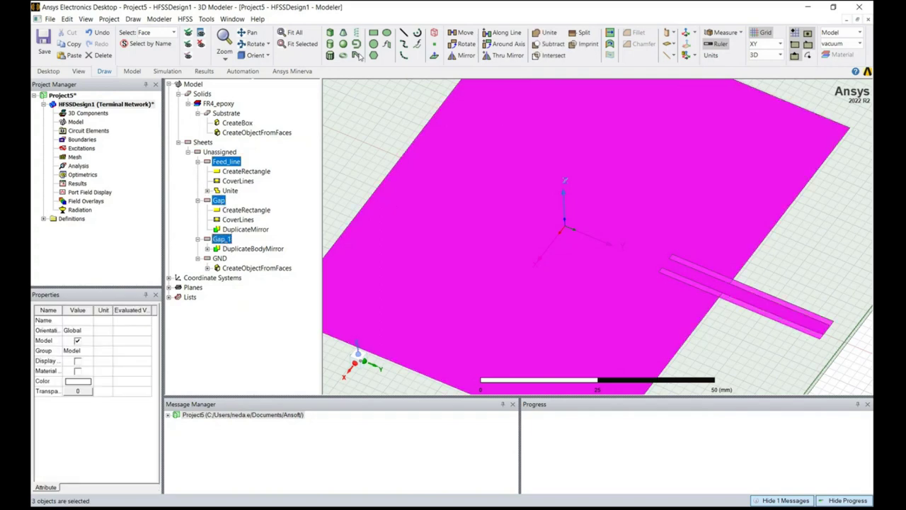
click(549, 45)
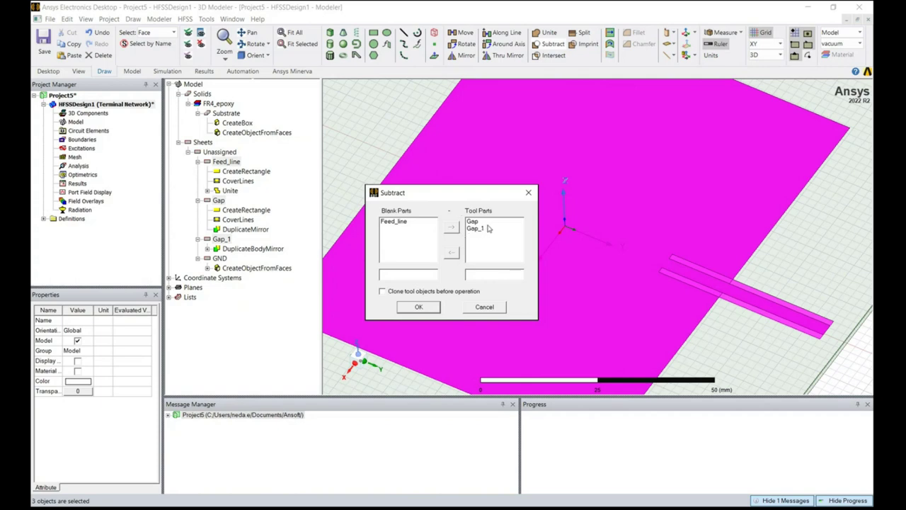
click(417, 307)
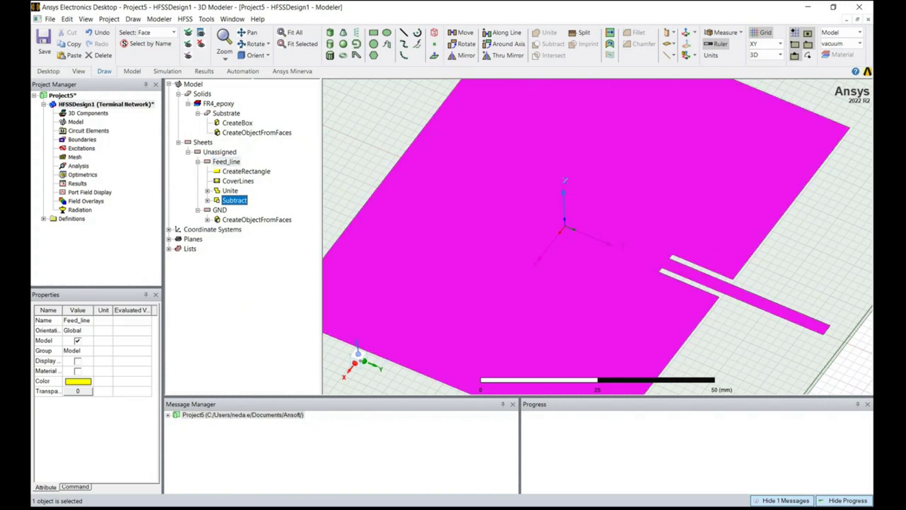
Create line objects from the feed line's outer end edge and the substrate's vertical corner edge.
click(290, 32)
click(253, 43)
drag(567, 234, 568, 289)
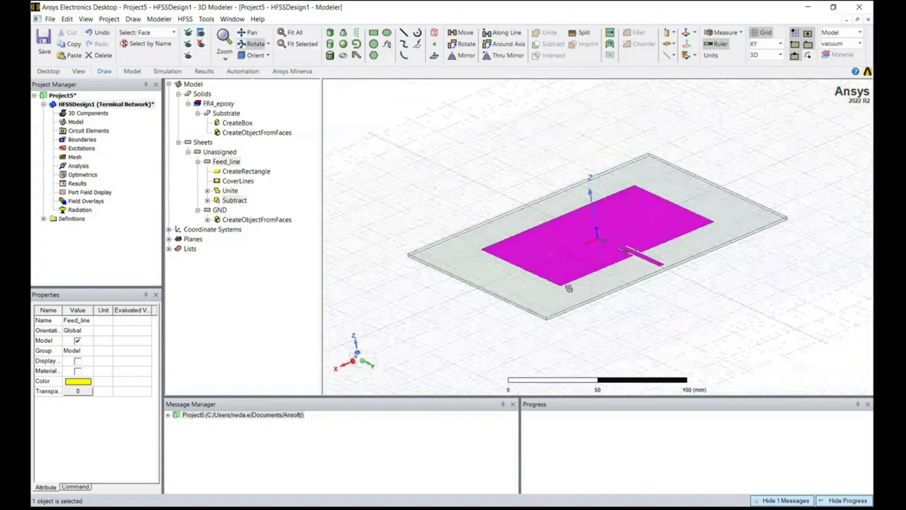
scroll(722, 276, up, 5)
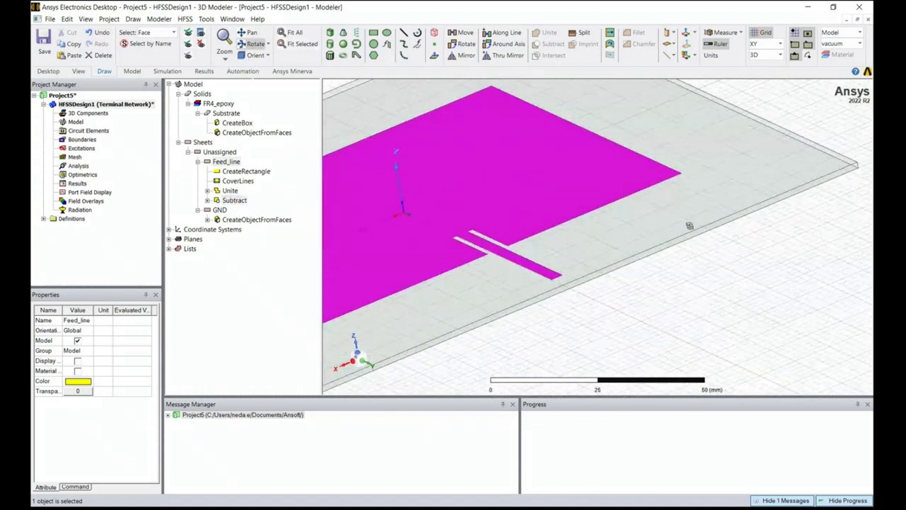
key(Escape)
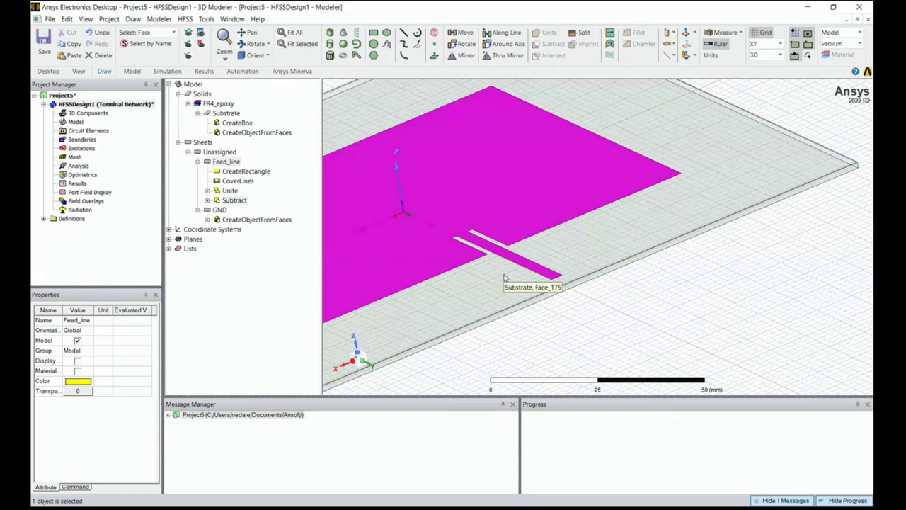
key(e)
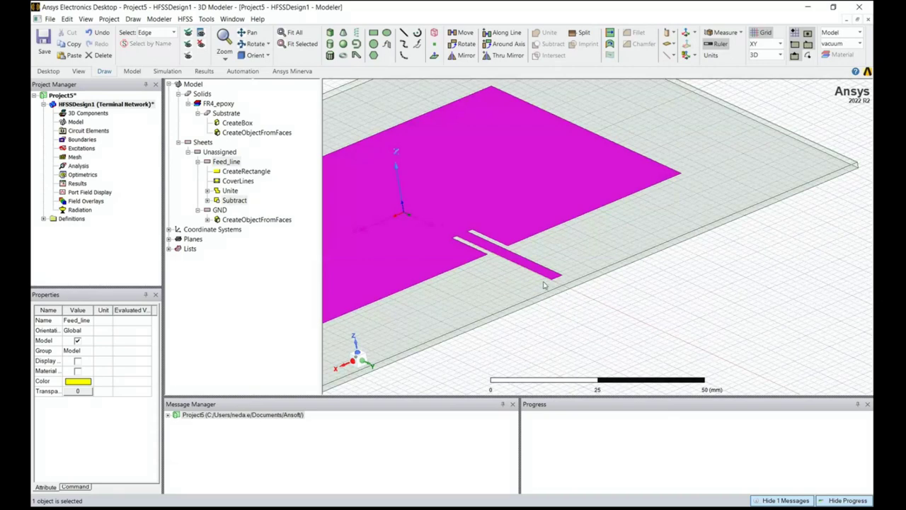
scroll(561, 285, up, 1)
scroll(561, 284, up, 3)
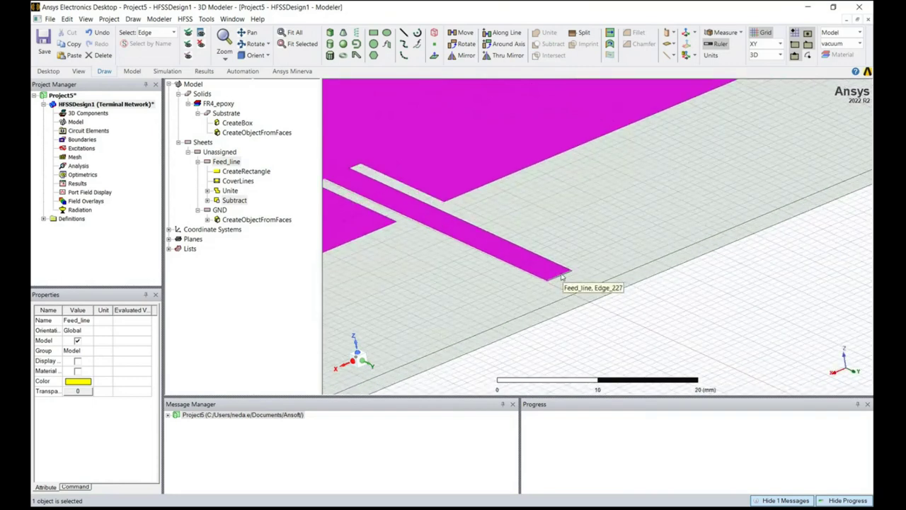
click(562, 277)
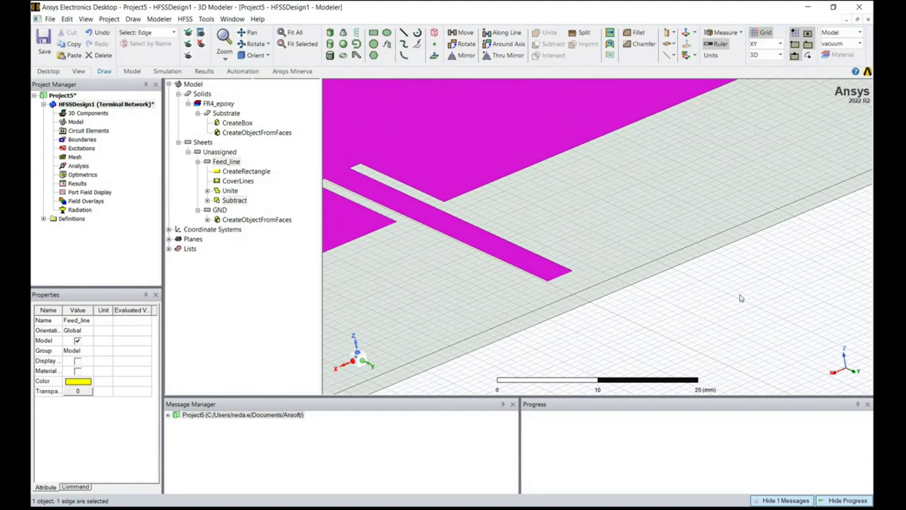
scroll(741, 298, down, 3)
click(248, 33)
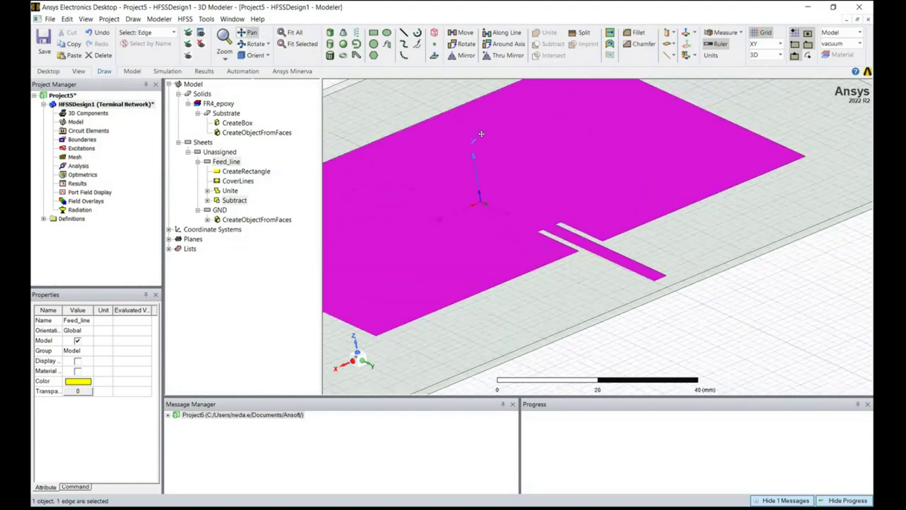
scroll(804, 193, up, 3)
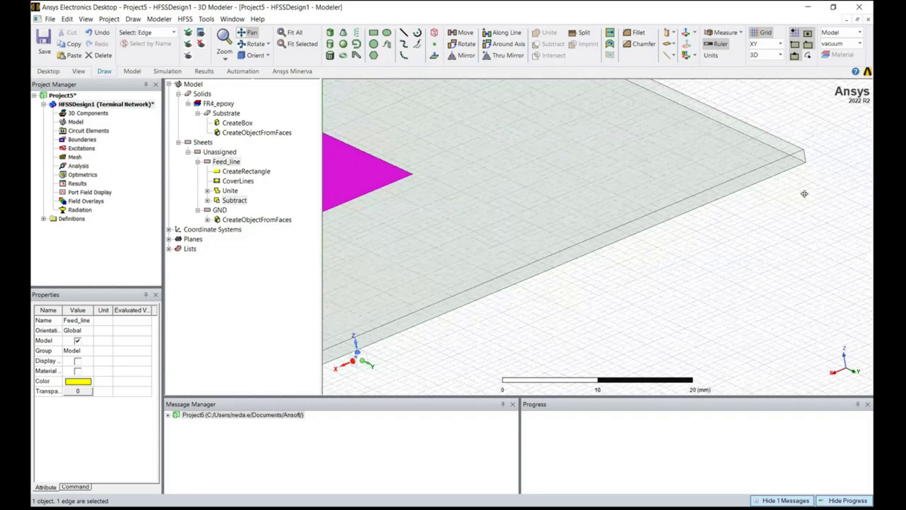
click(248, 34)
ctrl+click(804, 157)
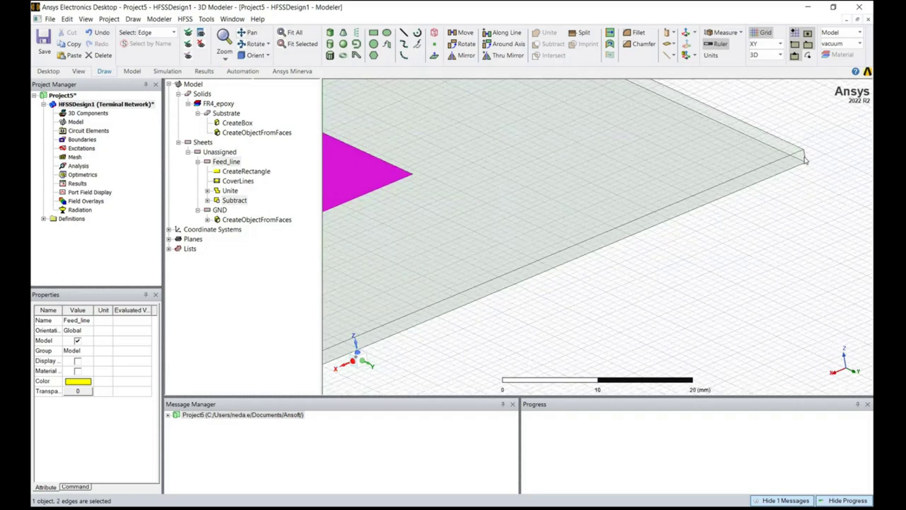
click(674, 45)
click(671, 56)
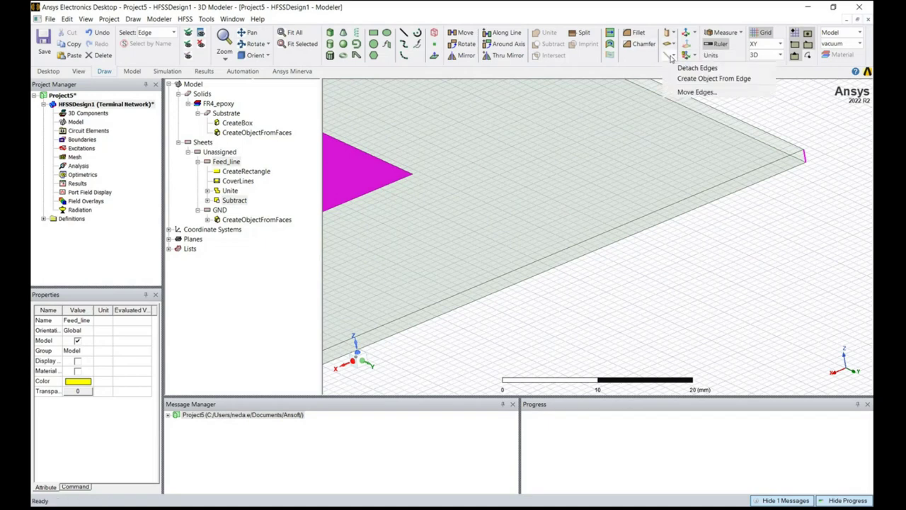
click(733, 83)
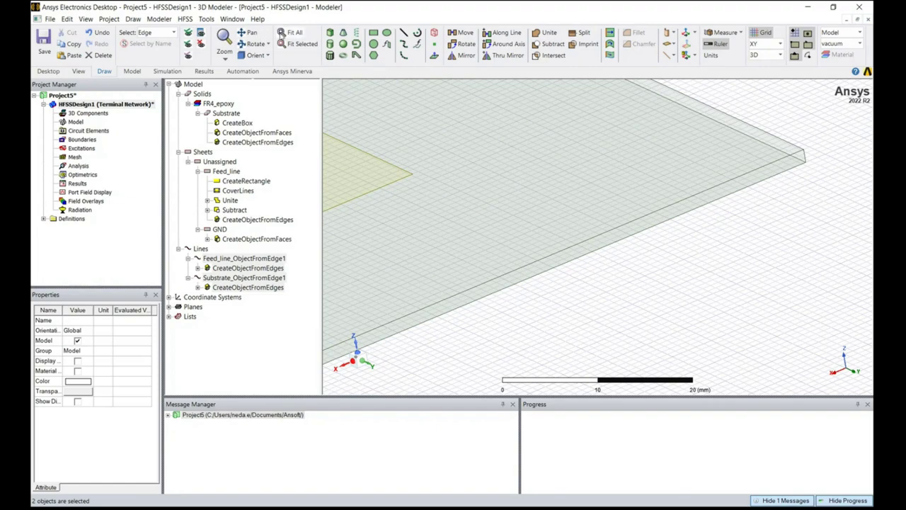
Sweep the feed line's edge line along the substrate's edge line with 0 deg twist, 0 deg draft angle and Round draft type.
click(289, 32)
scroll(696, 278, up, 5)
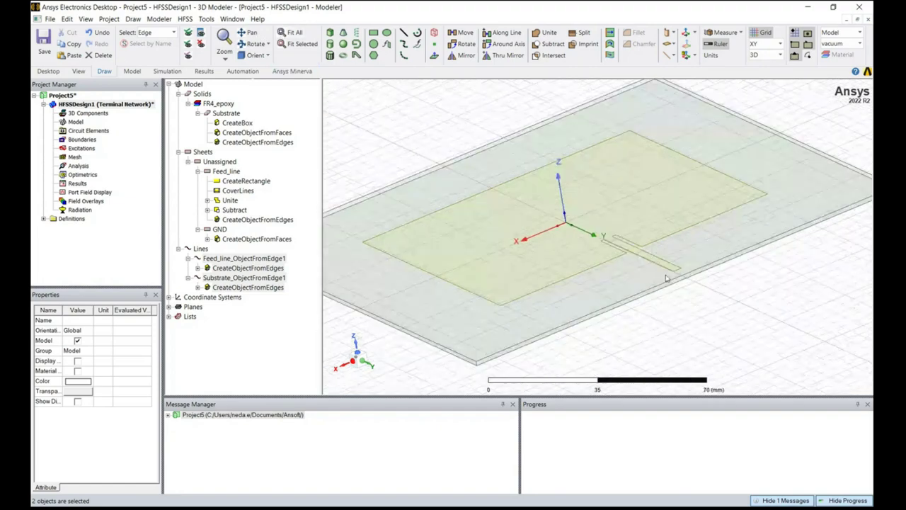
scroll(695, 277, up, 3)
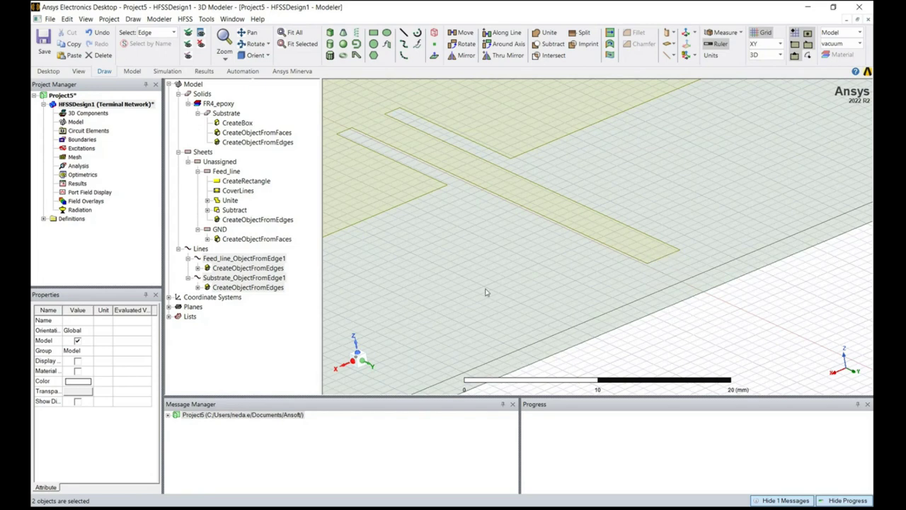
click(260, 260)
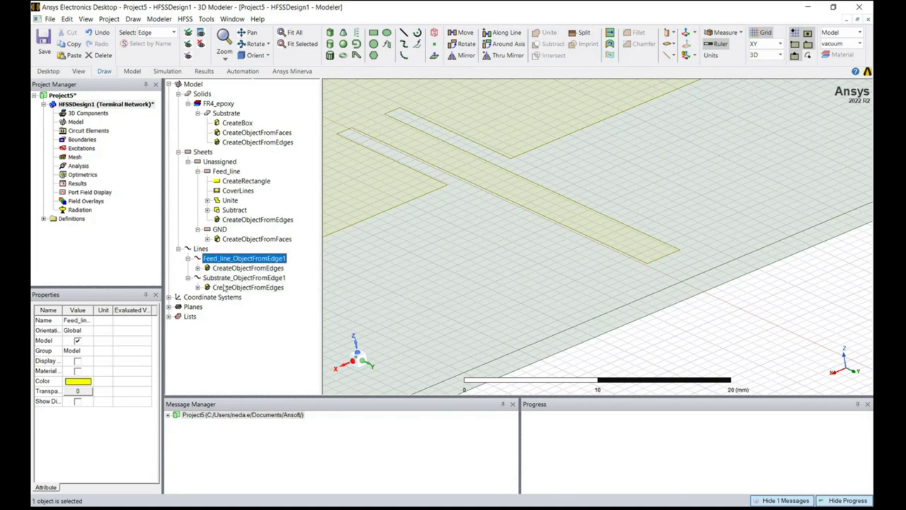
ctrl+click(264, 279)
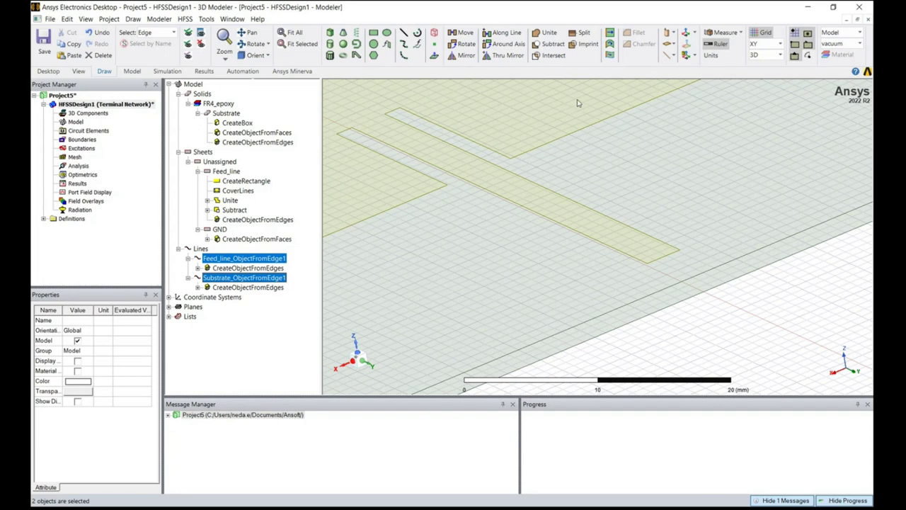
click(609, 60)
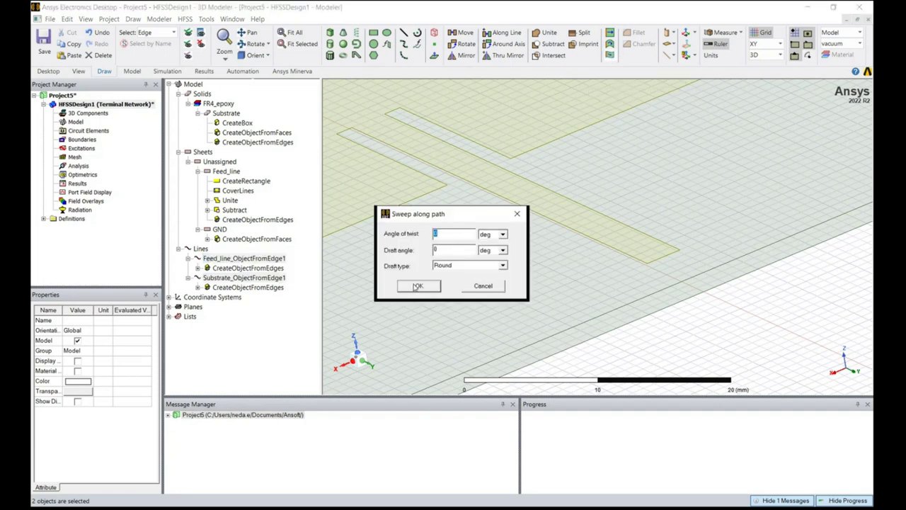
click(417, 286)
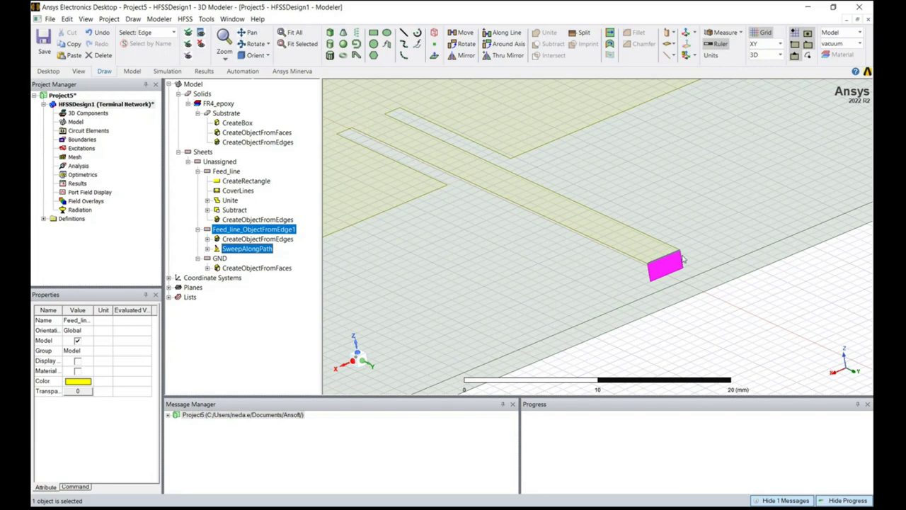
Rename the swept sheet at the feed line's end Port and close its properties.
click(87, 323)
click(87, 322)
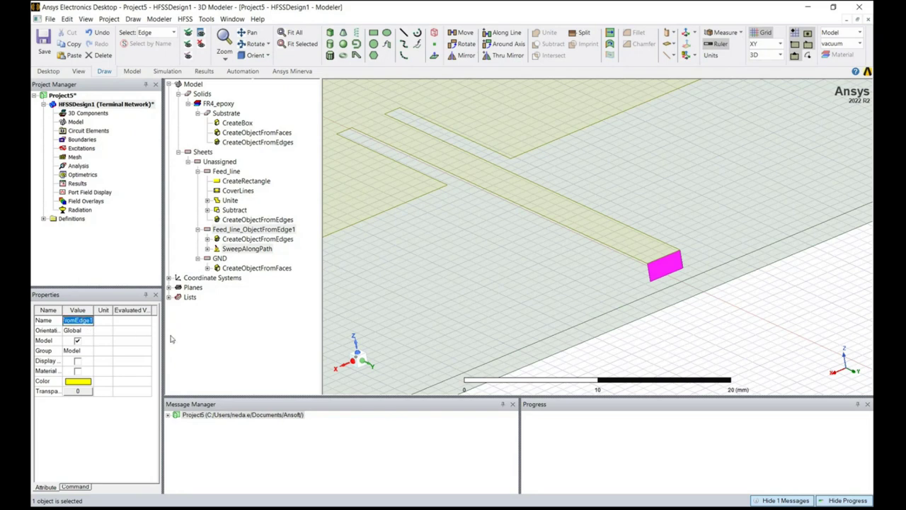
text(Port)
key(Return)
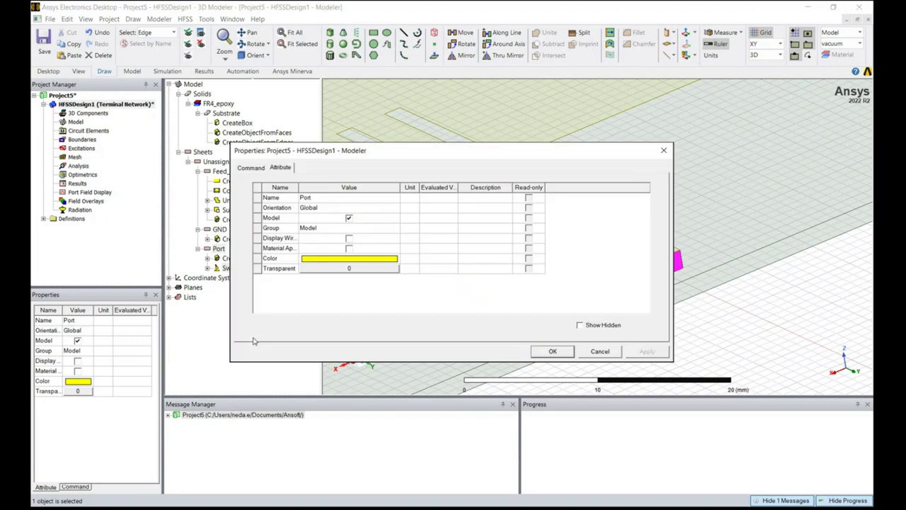
click(555, 351)
key(ctrl+d)
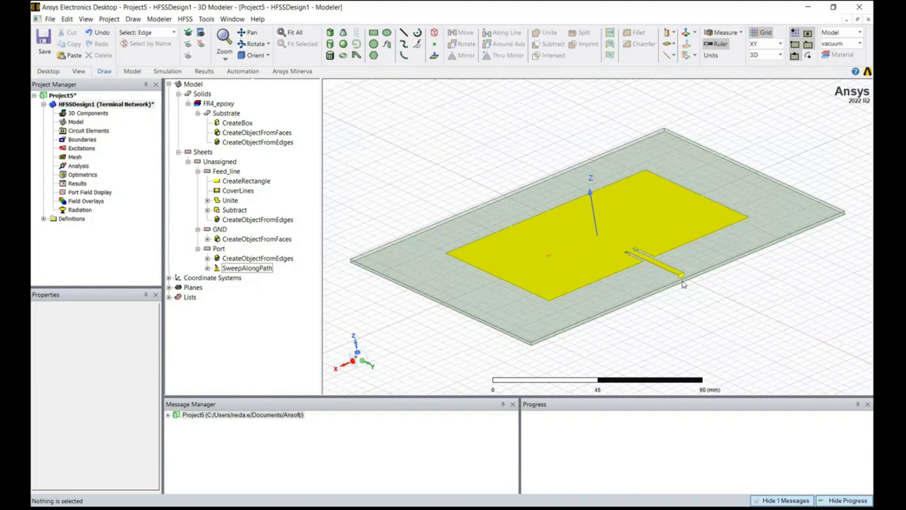
Hide the RadiatingSurface vacuum box so the antenna inside the open region can be seen.
click(256, 44)
drag(653, 228, 735, 282)
scroll(736, 282, down, 3)
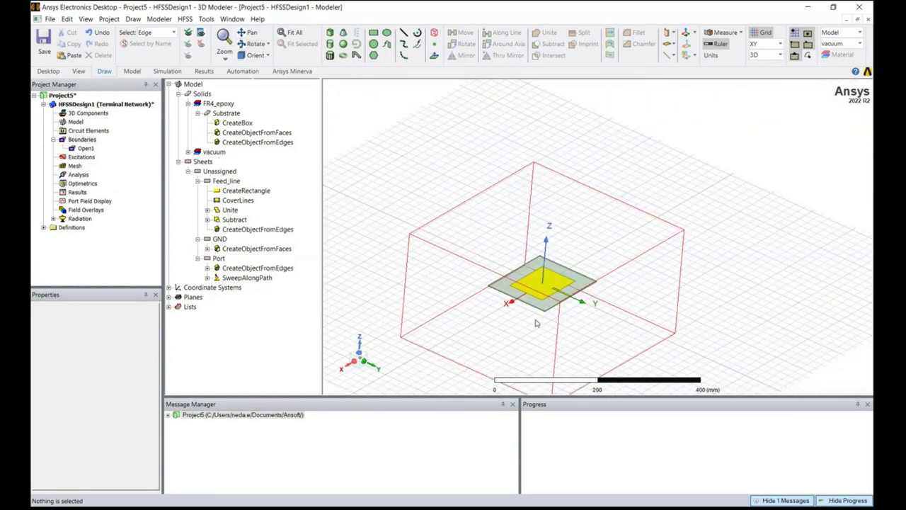
key(ctrl+d)
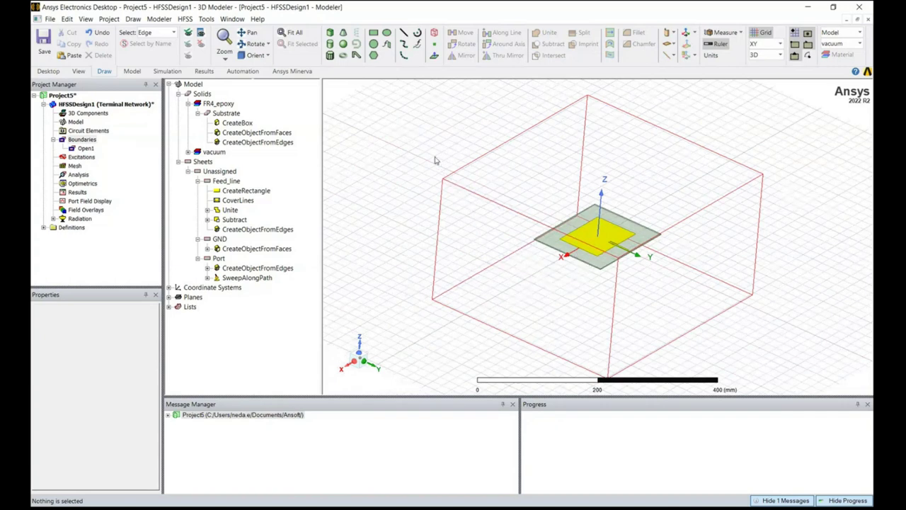
click(188, 152)
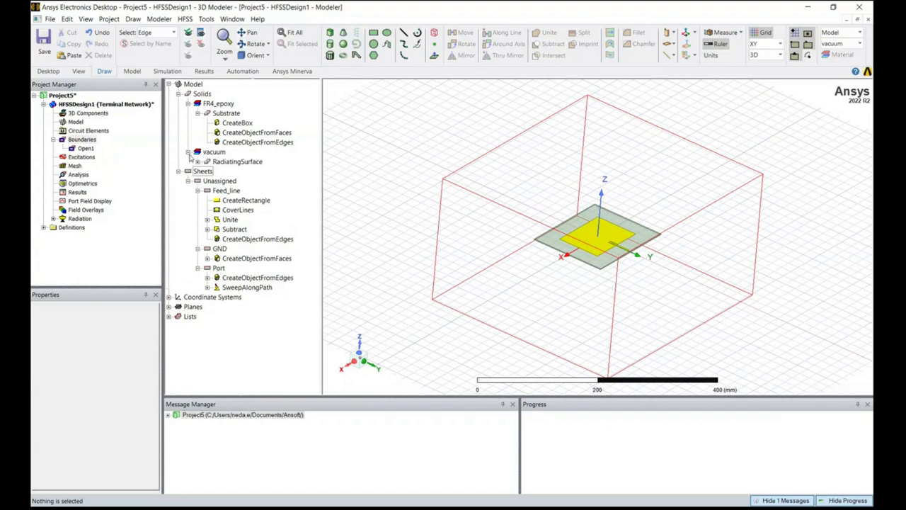
click(247, 163)
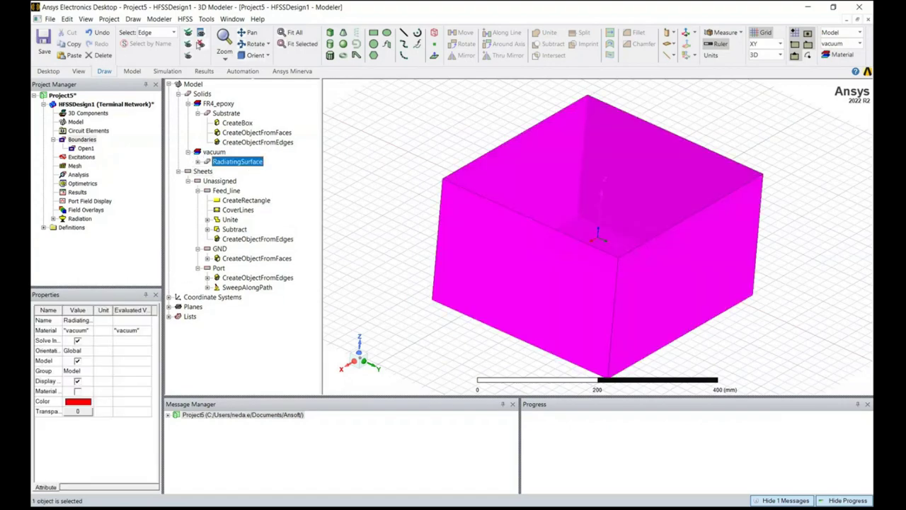
click(201, 44)
scroll(559, 230, up, 5)
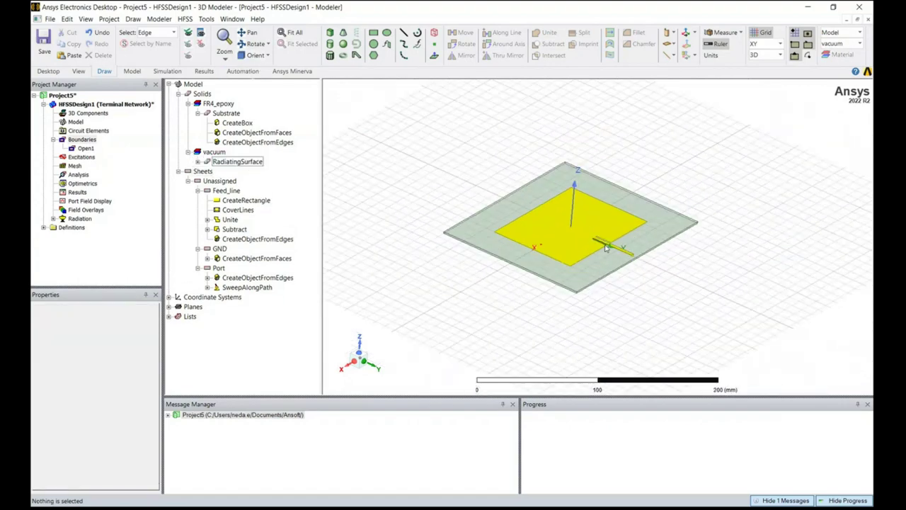
scroll(549, 243, up, 2)
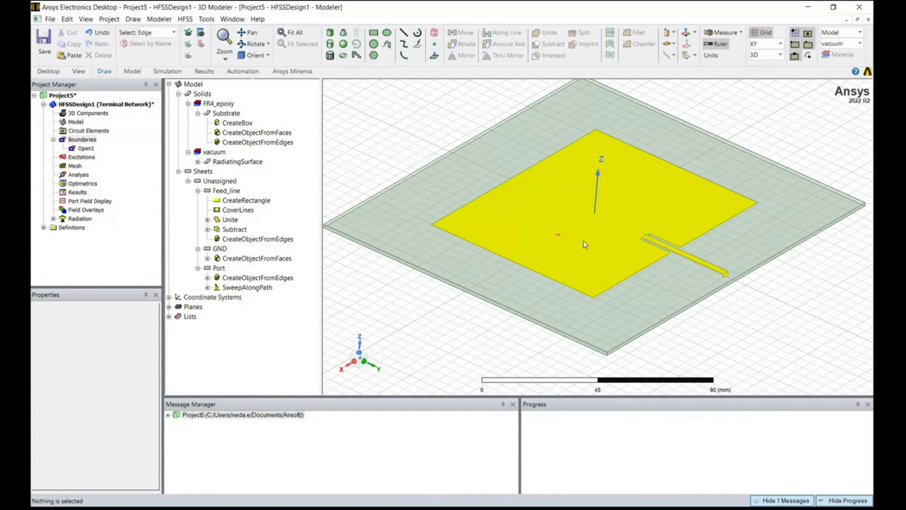
Assign a Finite Conductivity boundary to the Feed_line sheet with conductivity 58000000 Siemens/m and relative permeability 1.
click(215, 115)
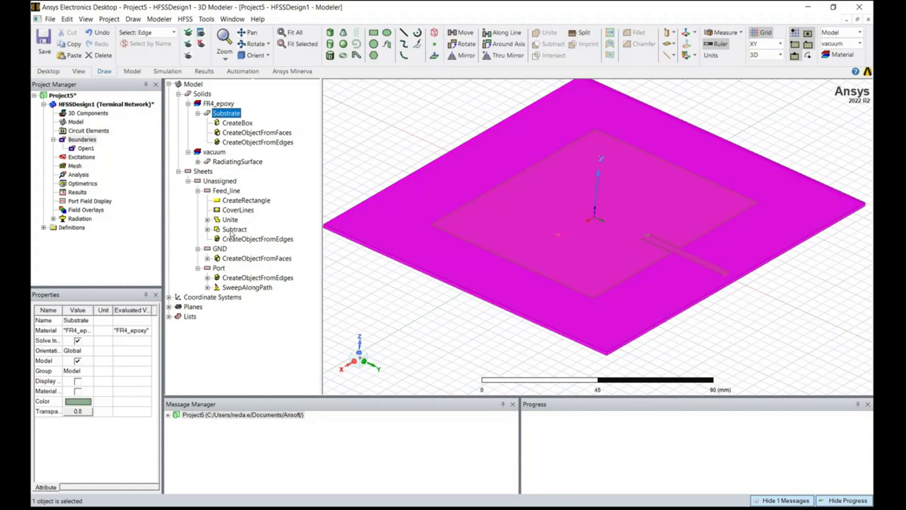
click(226, 191)
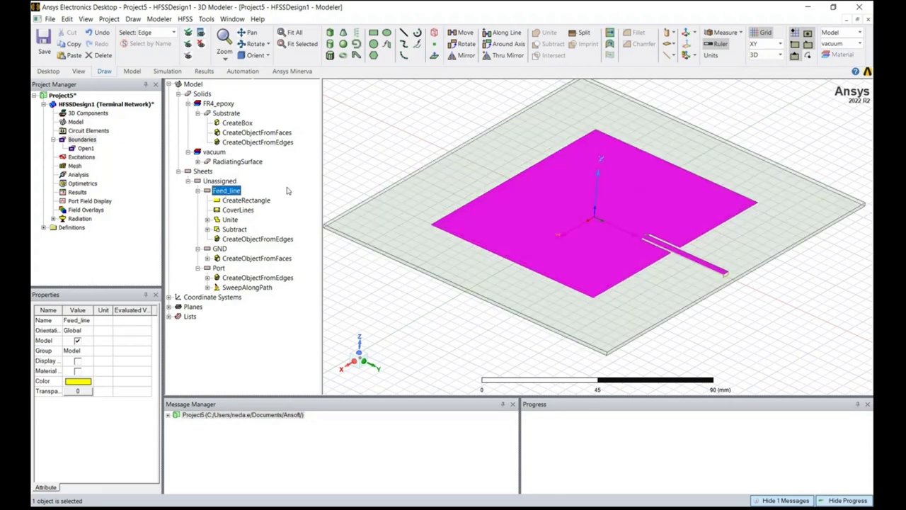
right_click(233, 194)
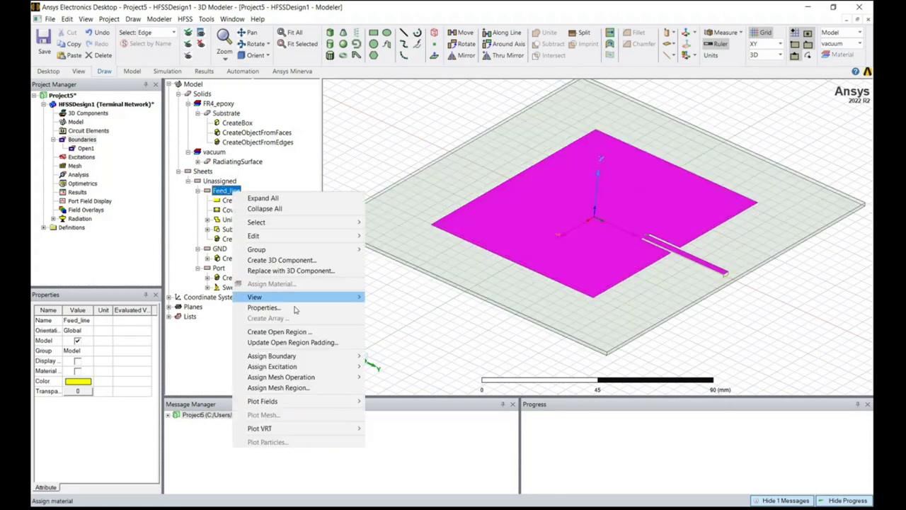
mouse_move(318, 358)
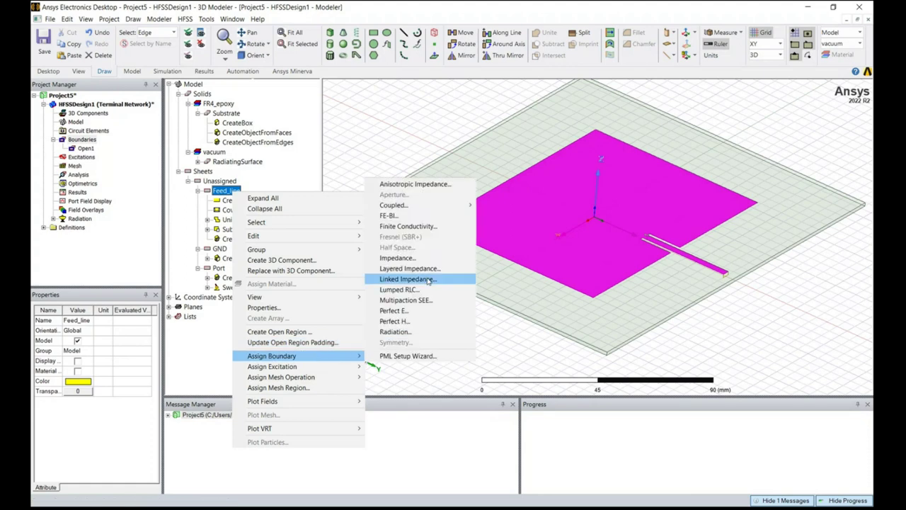
click(407, 227)
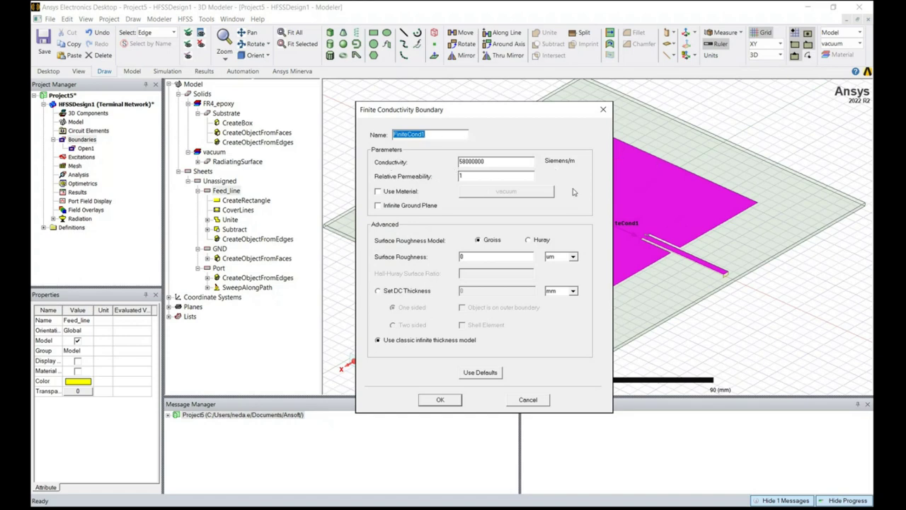
click(438, 400)
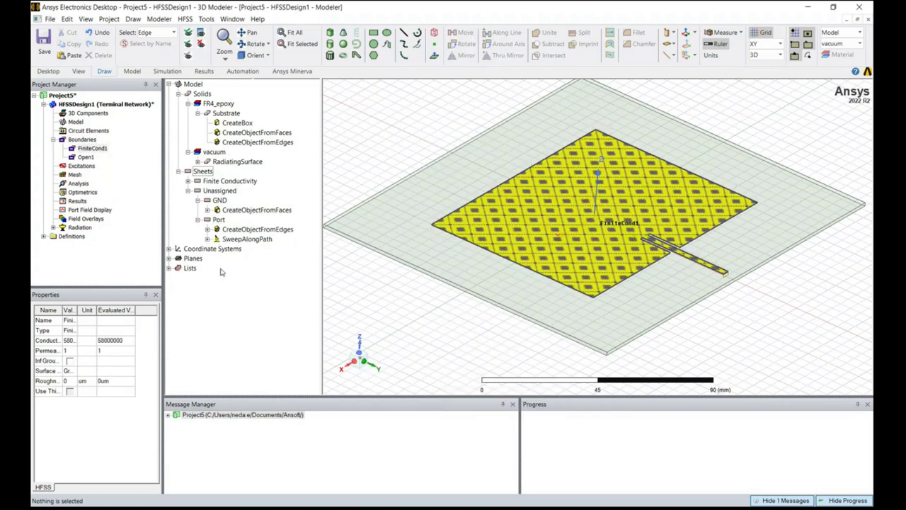
Assign a Finite Conductivity boundary with the default parameters to the GND sheet and review the surfaces covered by both finite conductivity boundaries.
click(220, 201)
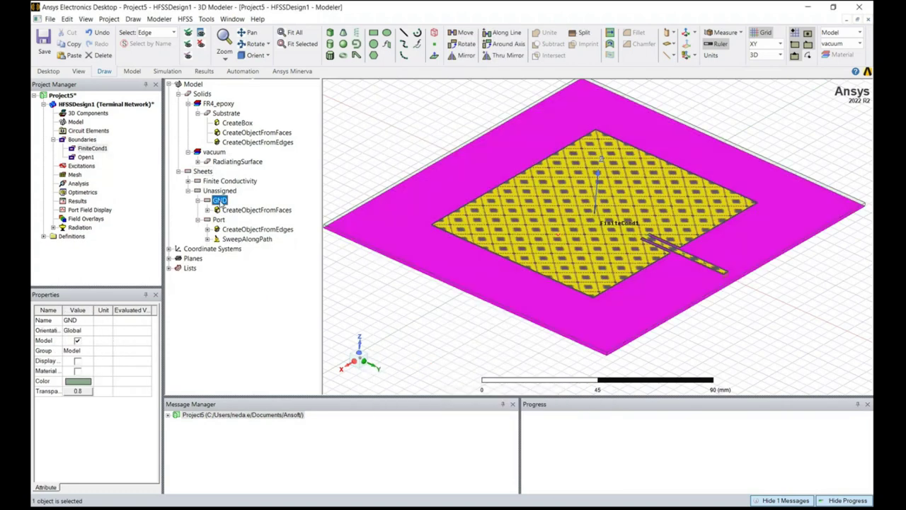
right_click(221, 203)
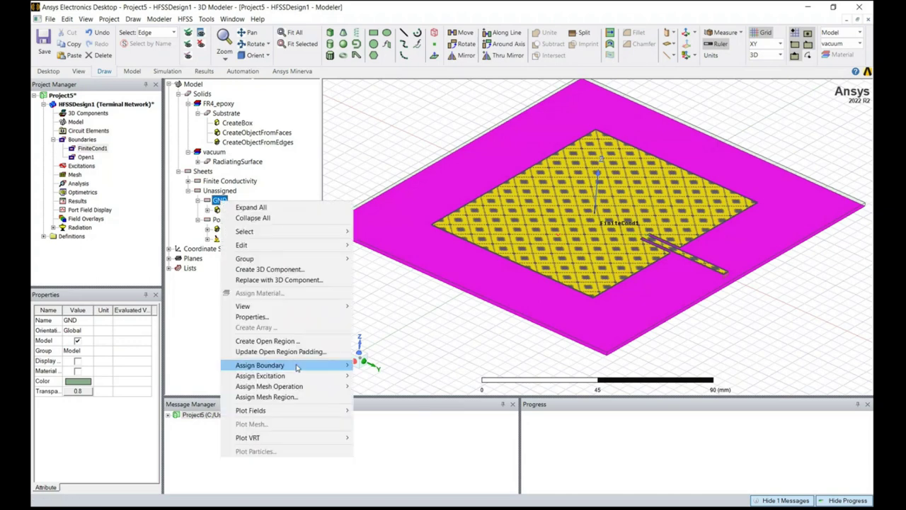
mouse_move(298, 367)
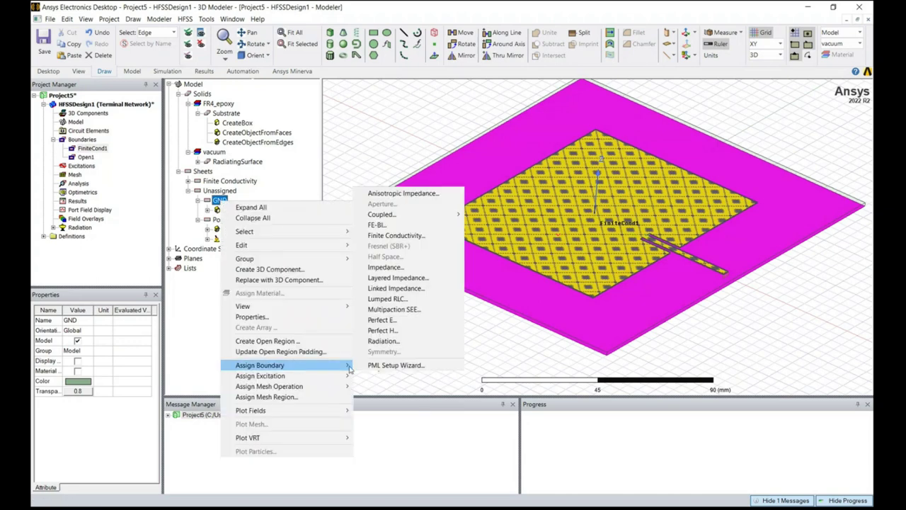
click(389, 235)
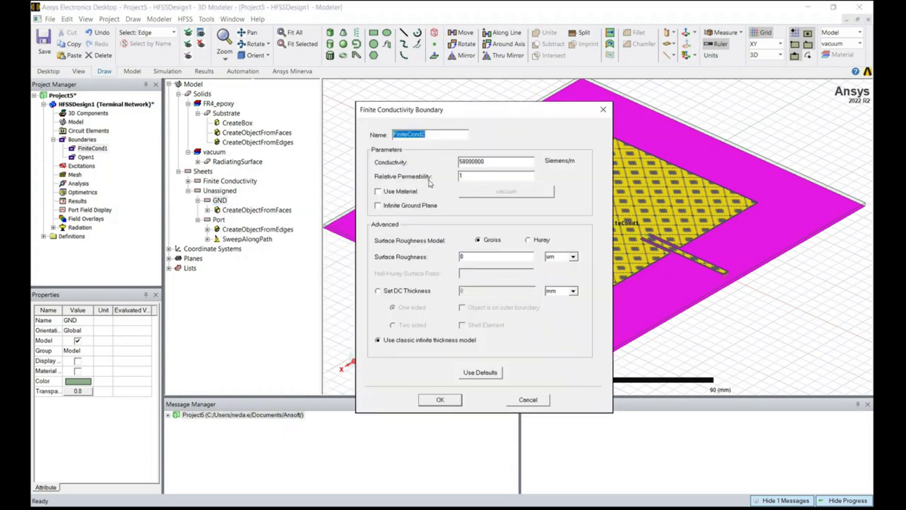
click(440, 399)
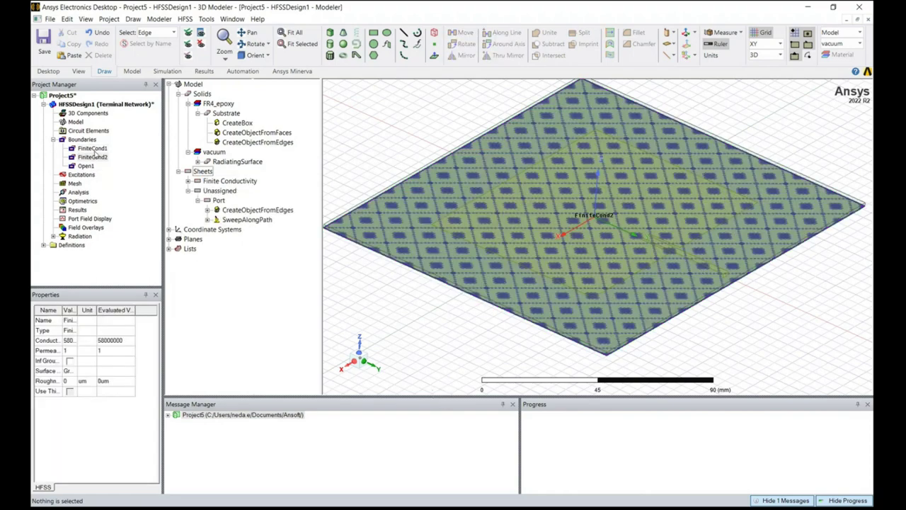
click(93, 149)
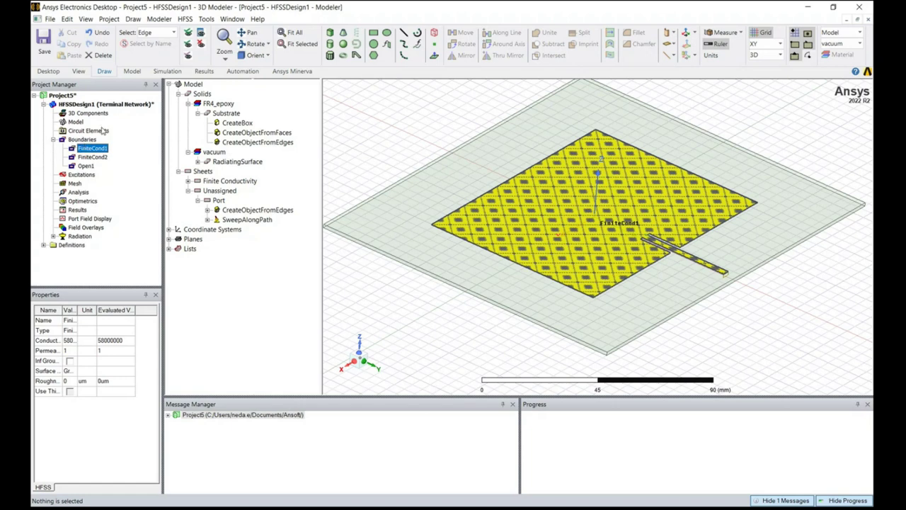
click(103, 157)
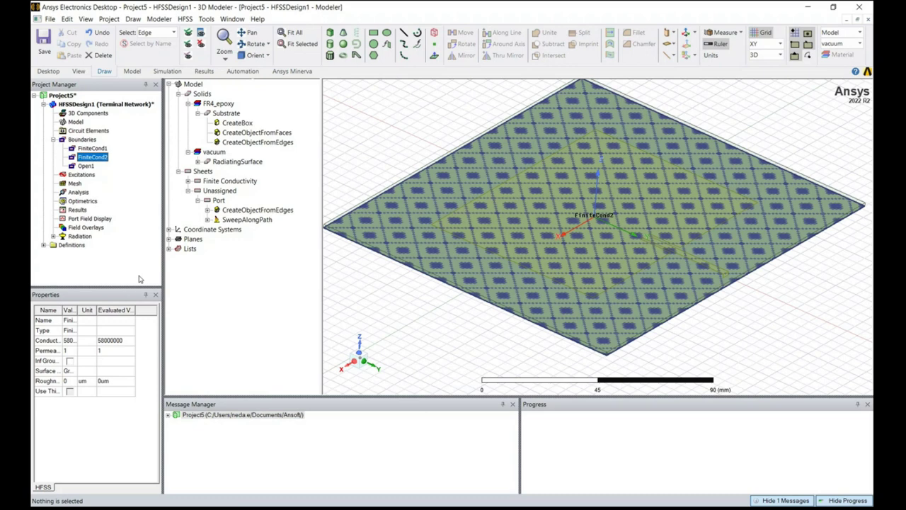
click(708, 307)
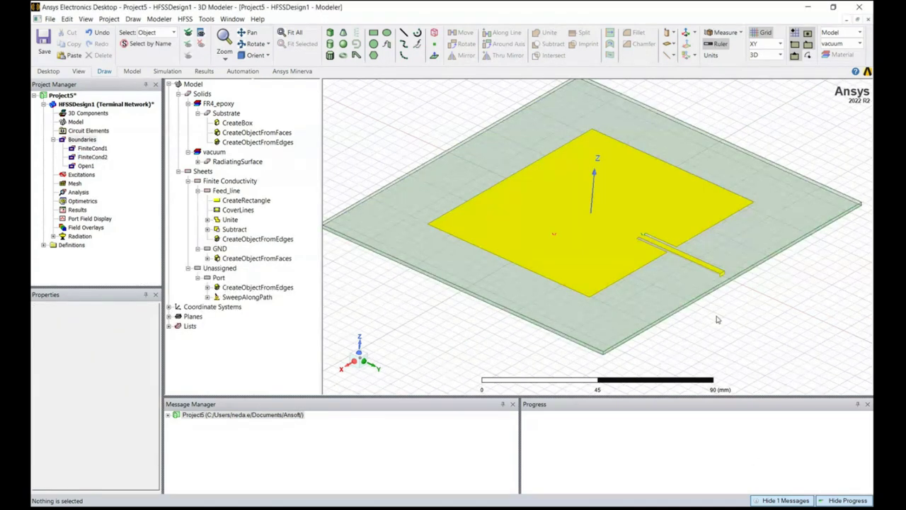
Assign a lumped port named 1 to the Port sheet, using GND as the reference conductor and conductor-based terminal naming.
scroll(737, 285, up, 5)
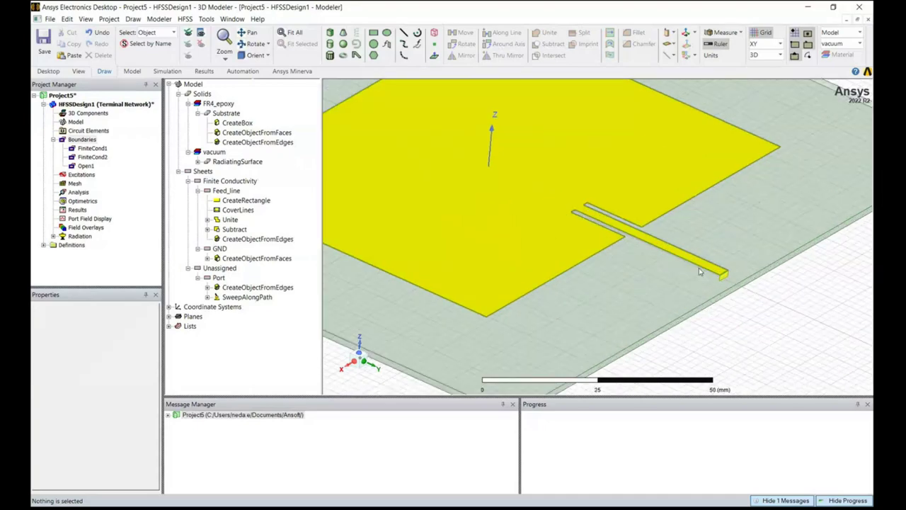
click(734, 283)
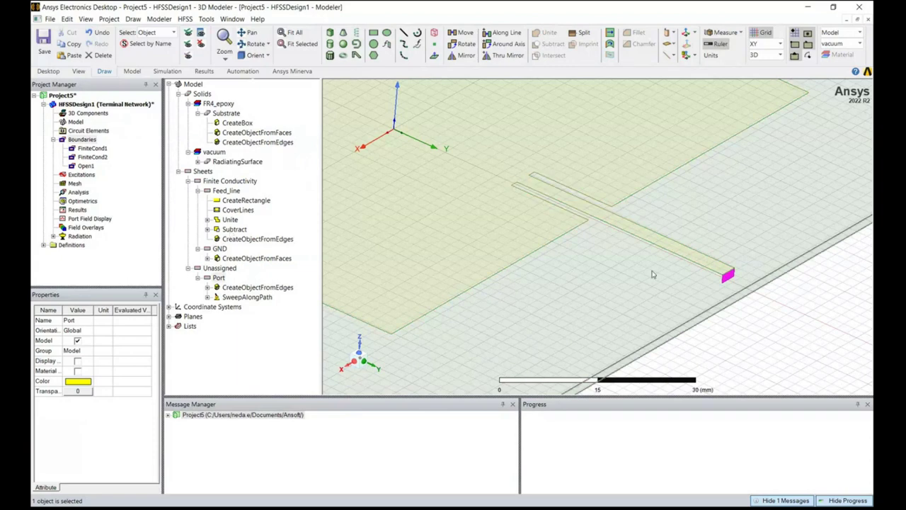
right_click(730, 280)
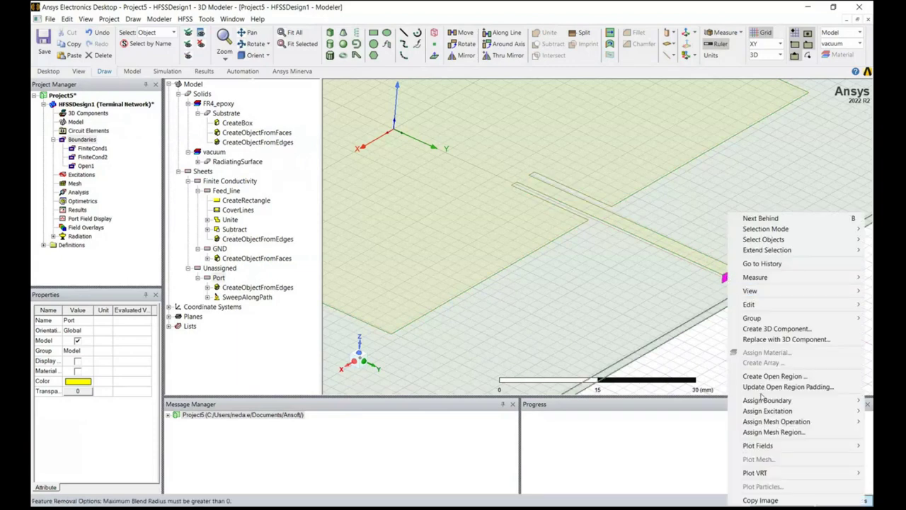
mouse_move(767, 412)
mouse_move(660, 412)
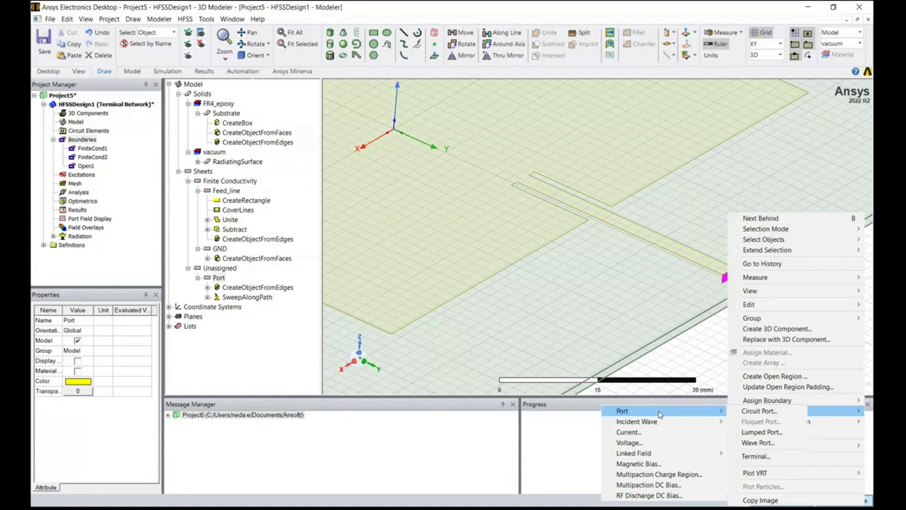
click(759, 432)
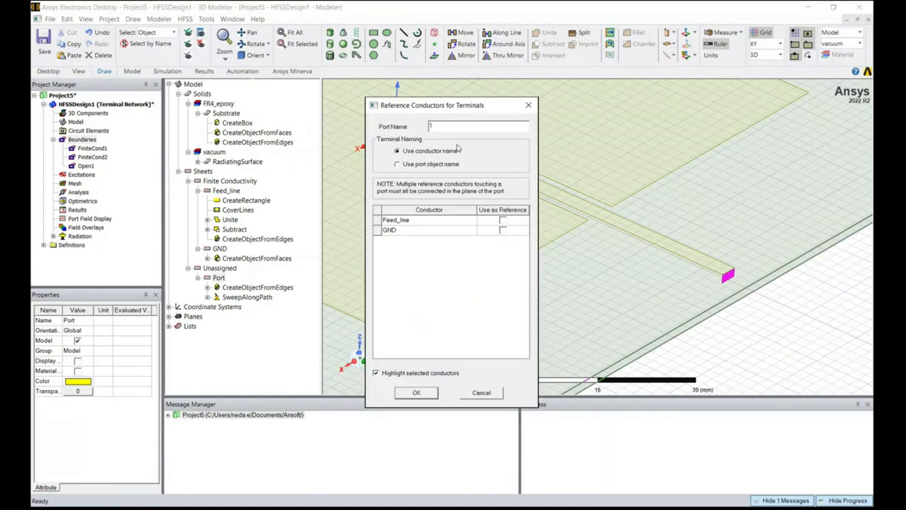
click(502, 232)
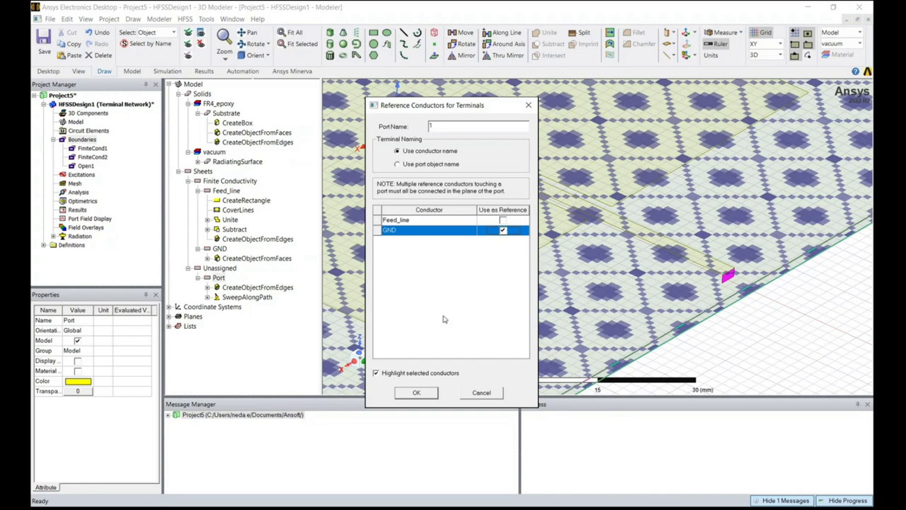
click(434, 395)
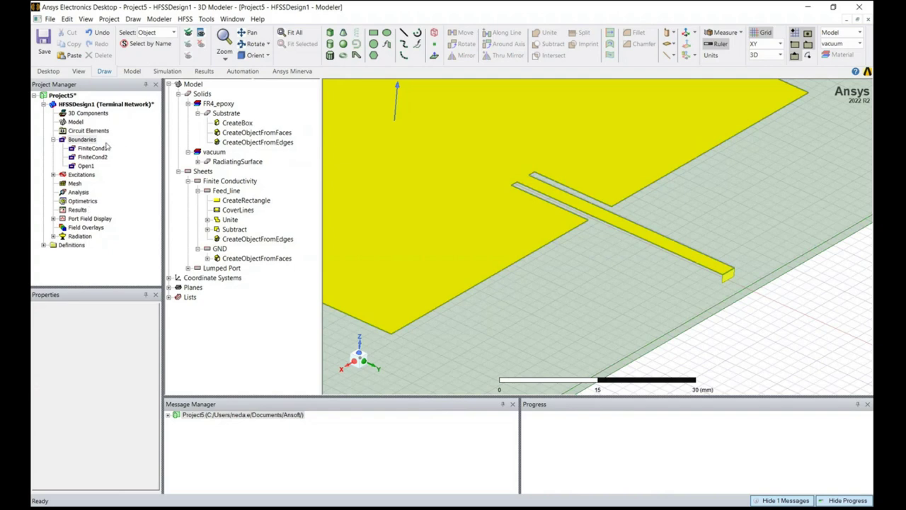
Examine lumped port 1 and its Feed_line_T1 terminal among the excitations, including their impedance properties.
click(53, 175)
click(79, 183)
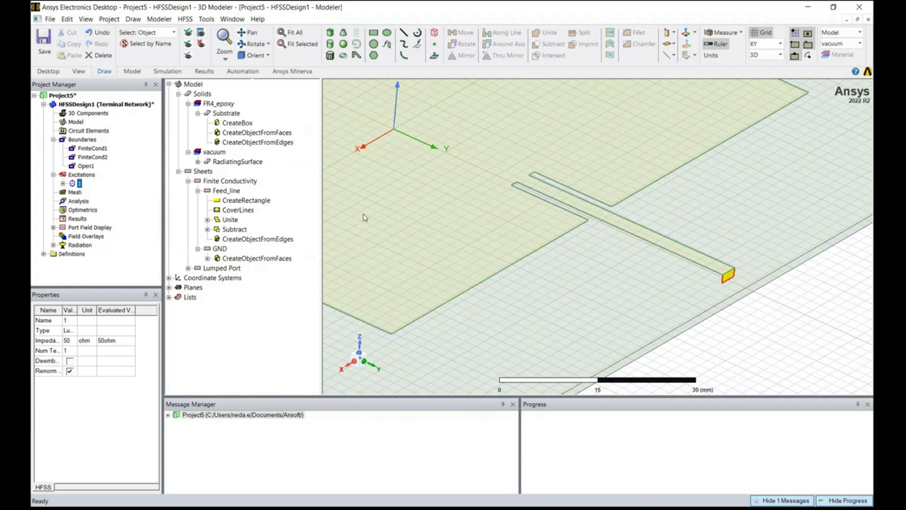
click(63, 183)
click(107, 192)
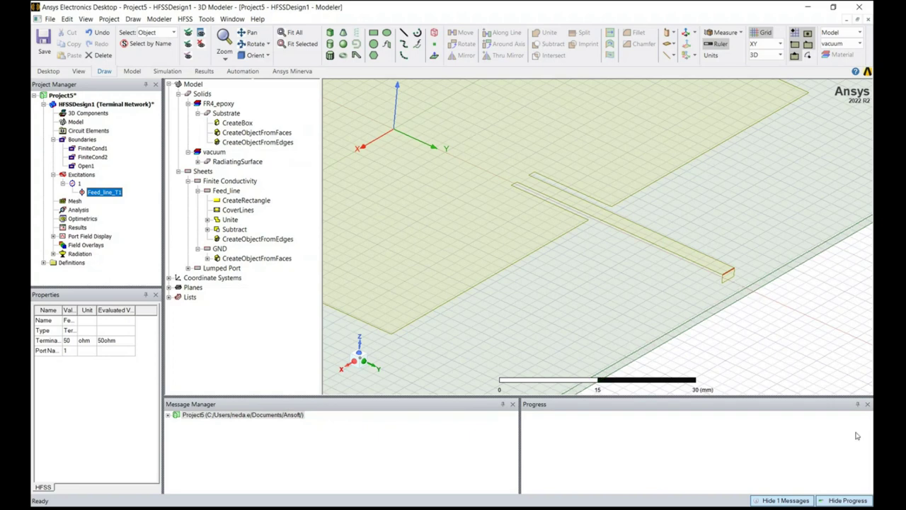
click(791, 332)
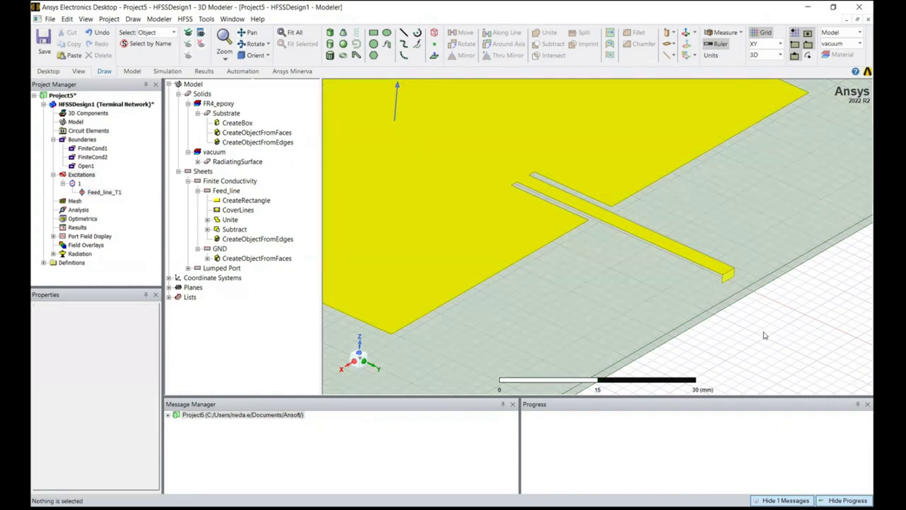
key(ctrl+d)
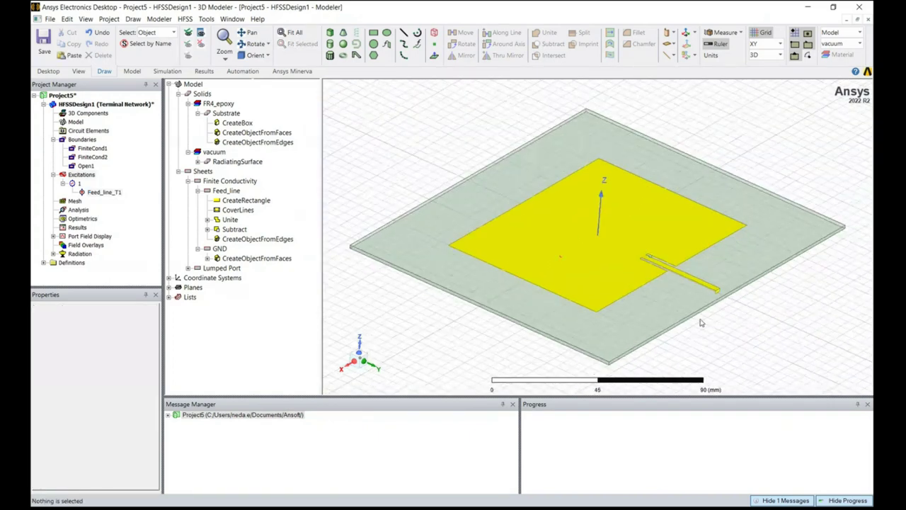
Add an advanced solution setup with a single solution frequency of 866 MHz and a maximum of 20 passes.
right_click(80, 211)
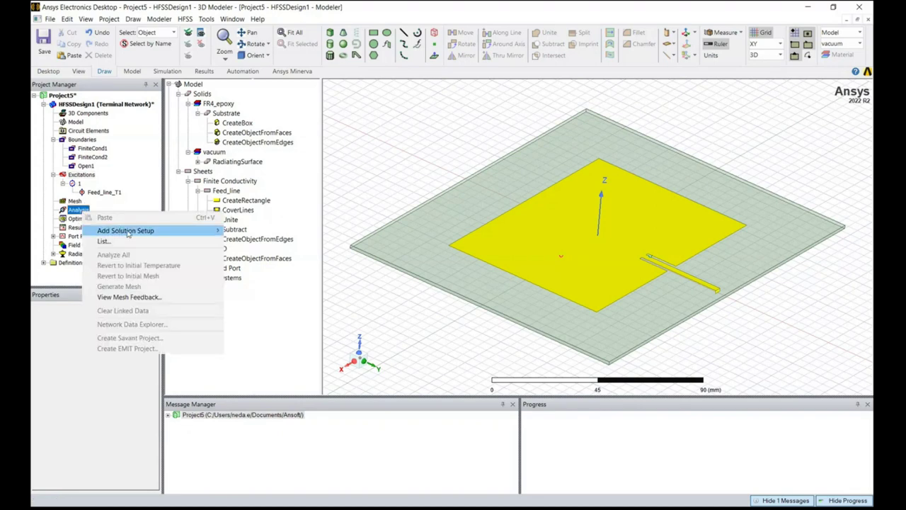
mouse_move(129, 235)
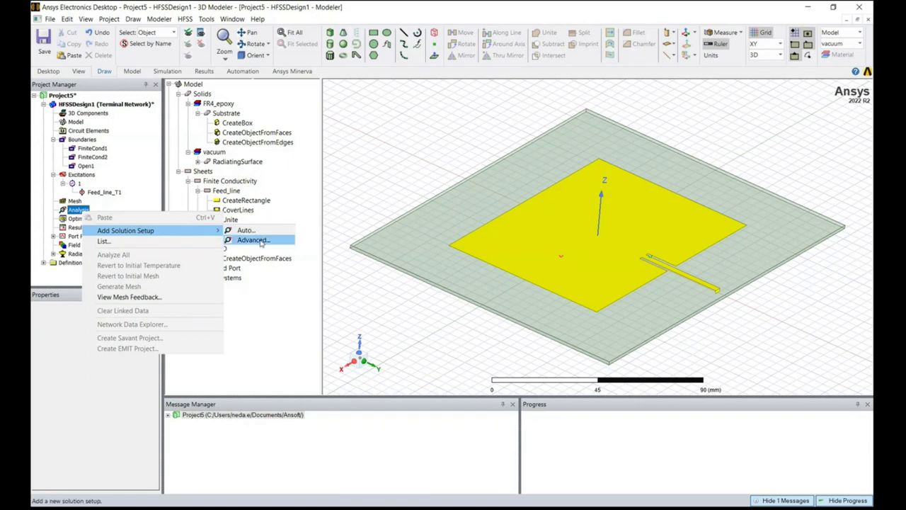
click(280, 243)
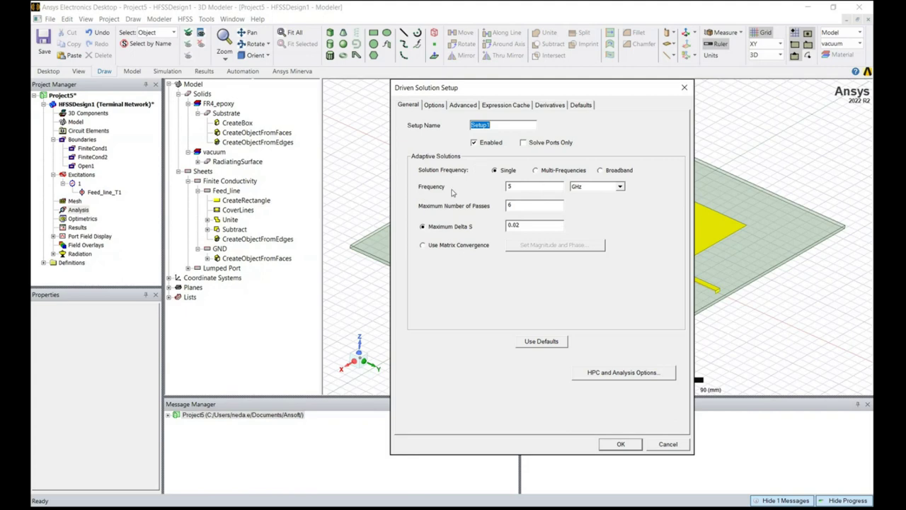
click(526, 186)
text(866)
click(619, 188)
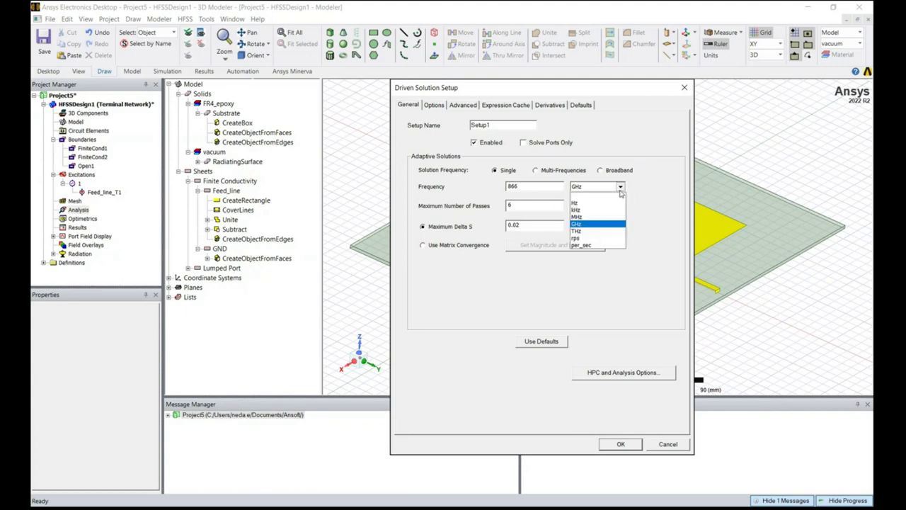
click(603, 217)
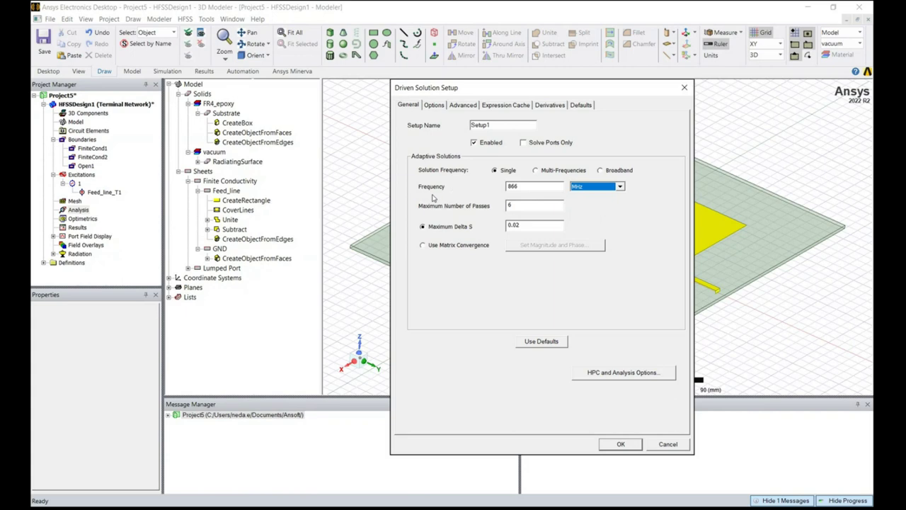
double_click(527, 208)
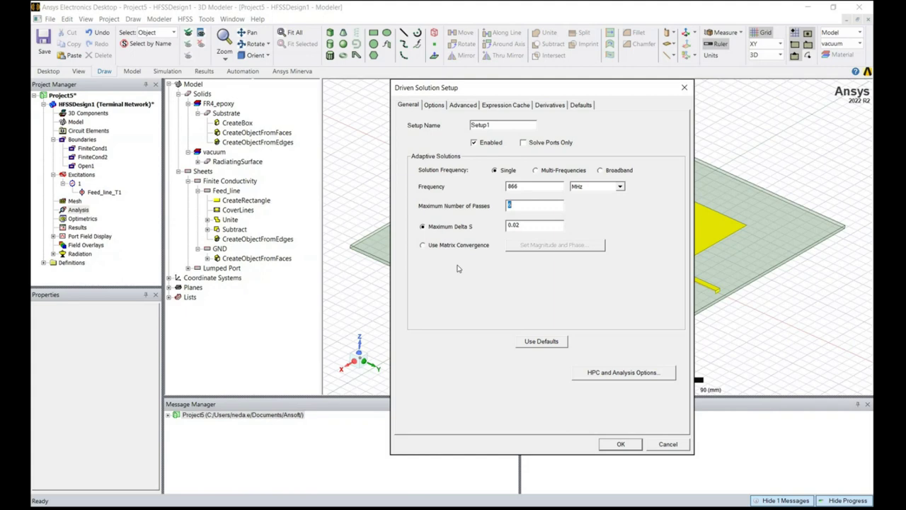
text(20)
click(621, 445)
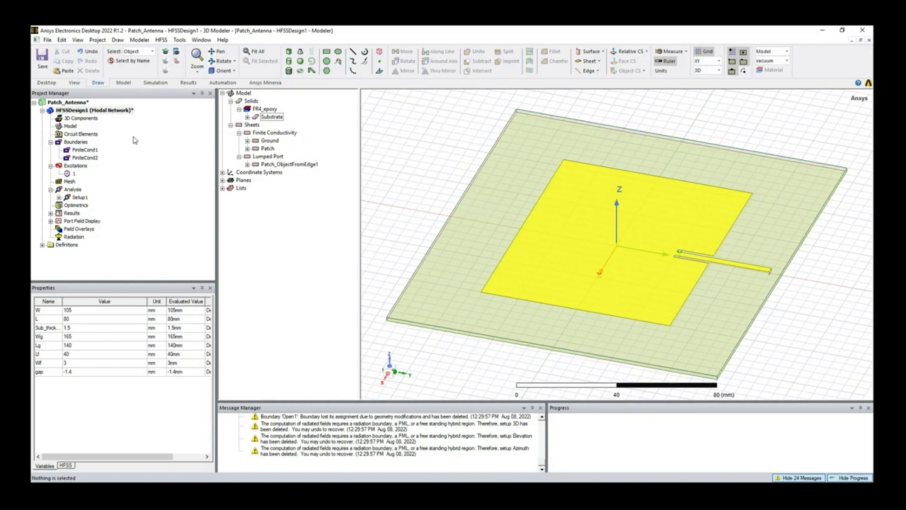
Review the design variables in the Patch_Antenna project and the material assigned to the Substrate.
click(71, 112)
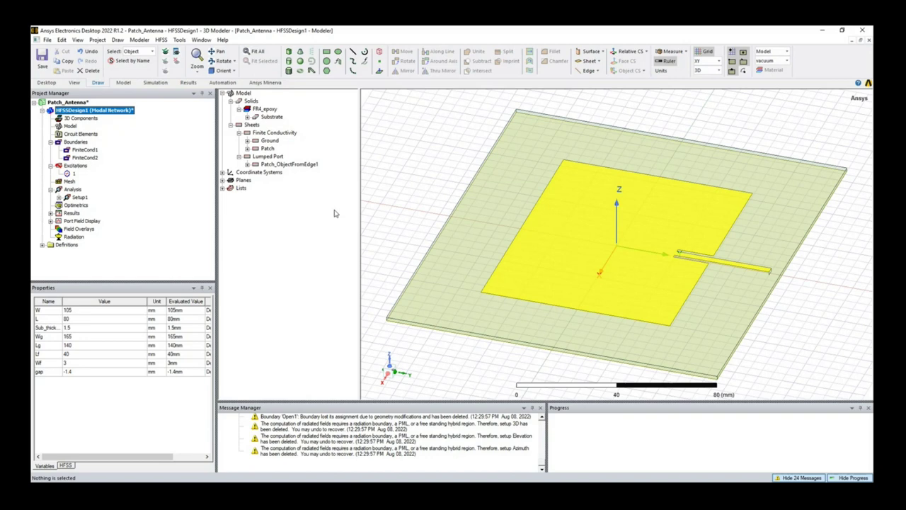
click(276, 118)
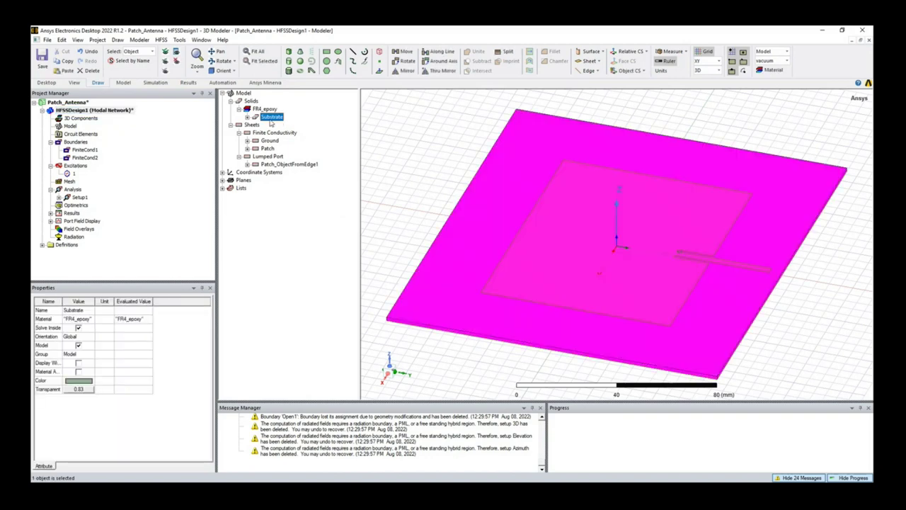
right_click(271, 119)
click(304, 204)
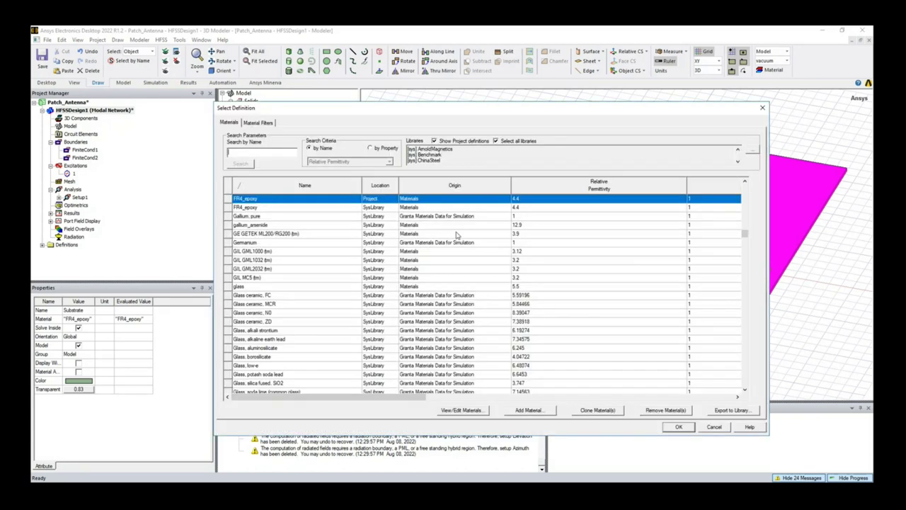
click(681, 428)
click(335, 322)
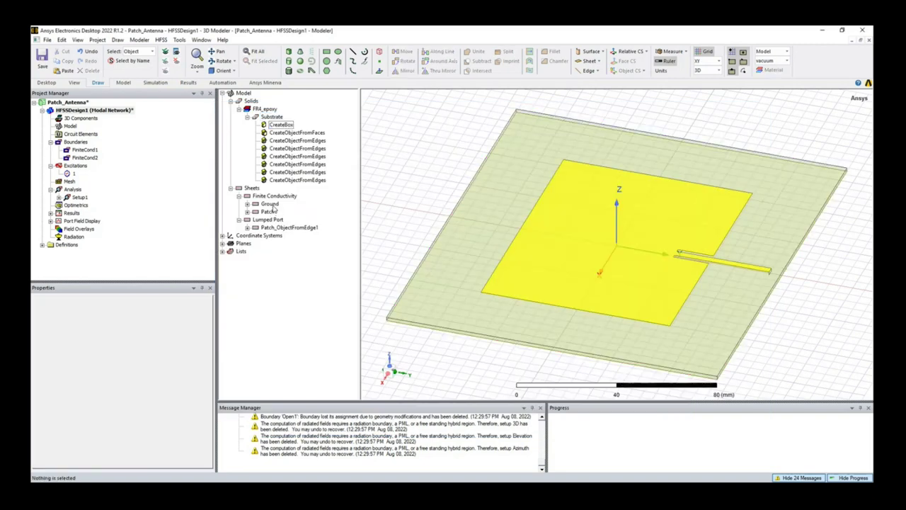
Examine the surfaces covered by both finite conductivity boundaries and the lumped port at the feed line's end.
click(93, 151)
click(93, 159)
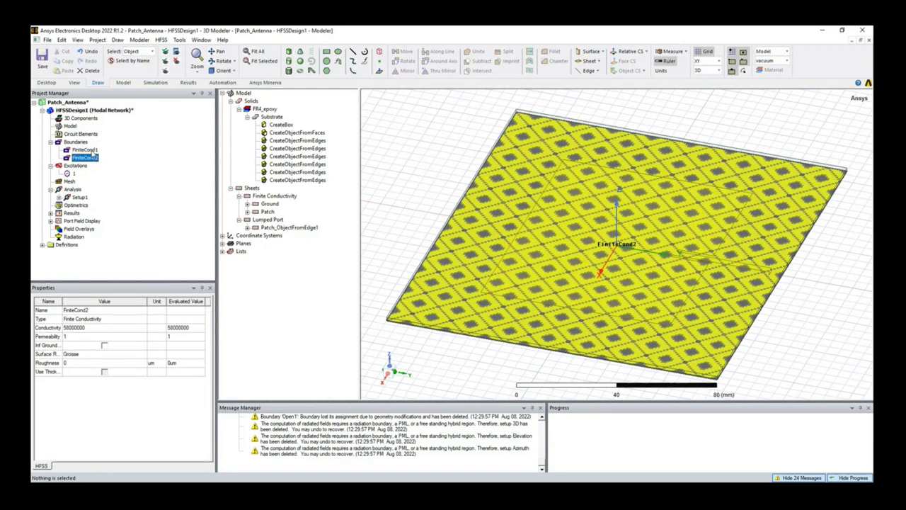
click(93, 151)
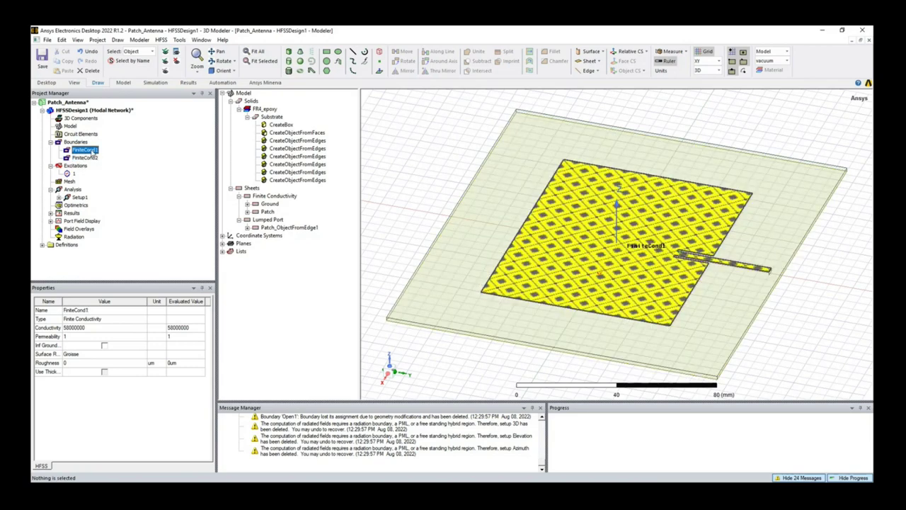
click(280, 325)
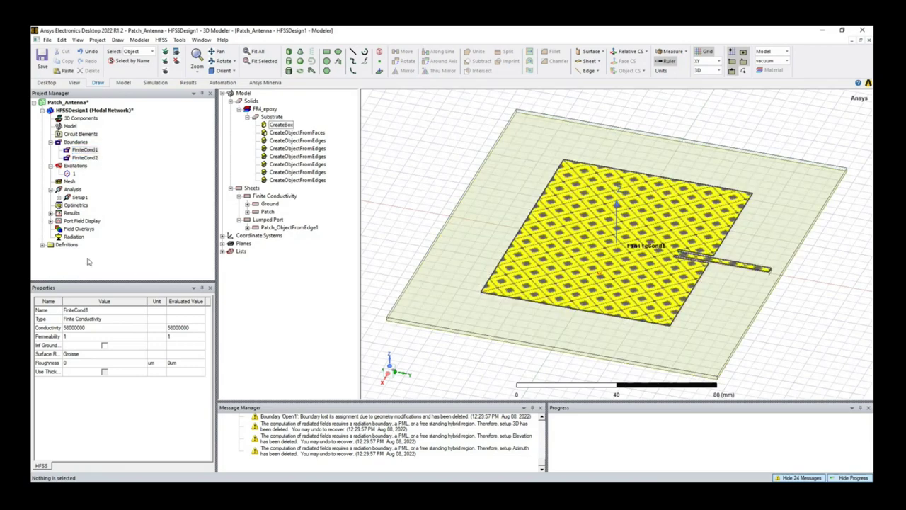
click(71, 174)
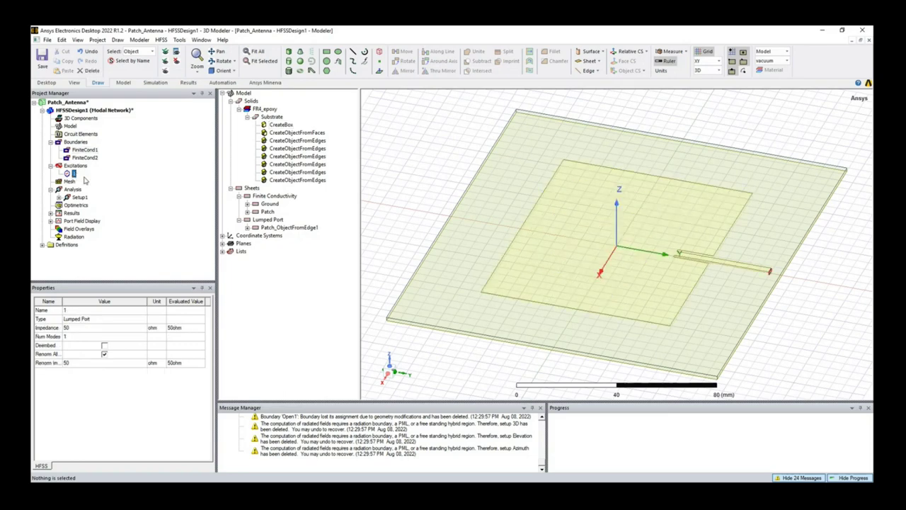
click(259, 62)
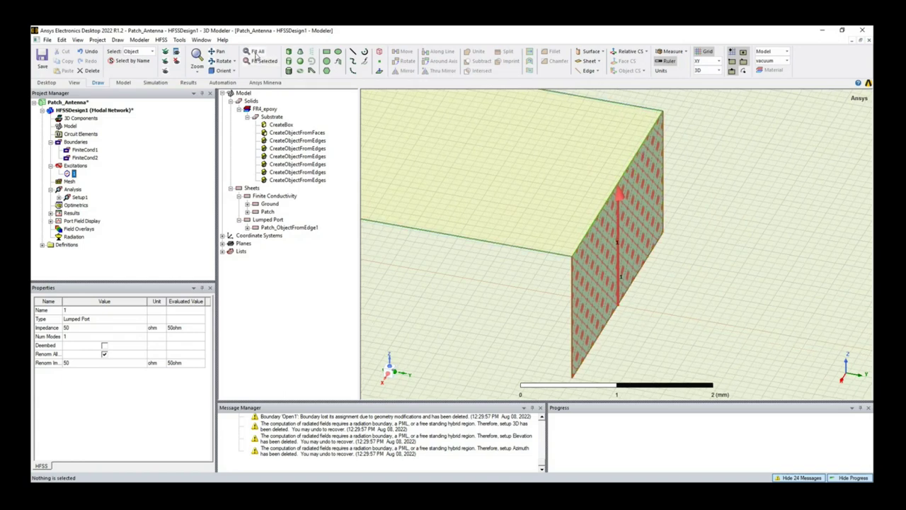
key(ctrl+d)
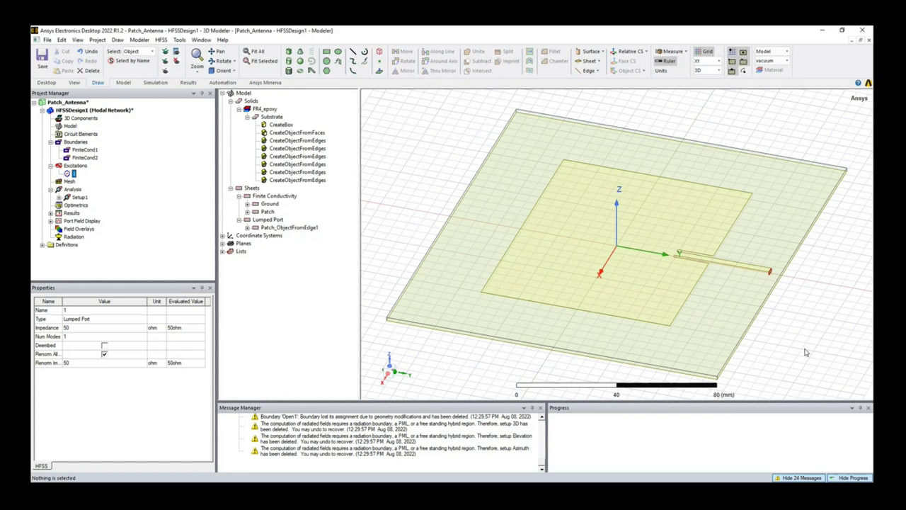
Create an open region with a Radiation boundary at an operating frequency of 866 MHz and display its boundary.
click(162, 40)
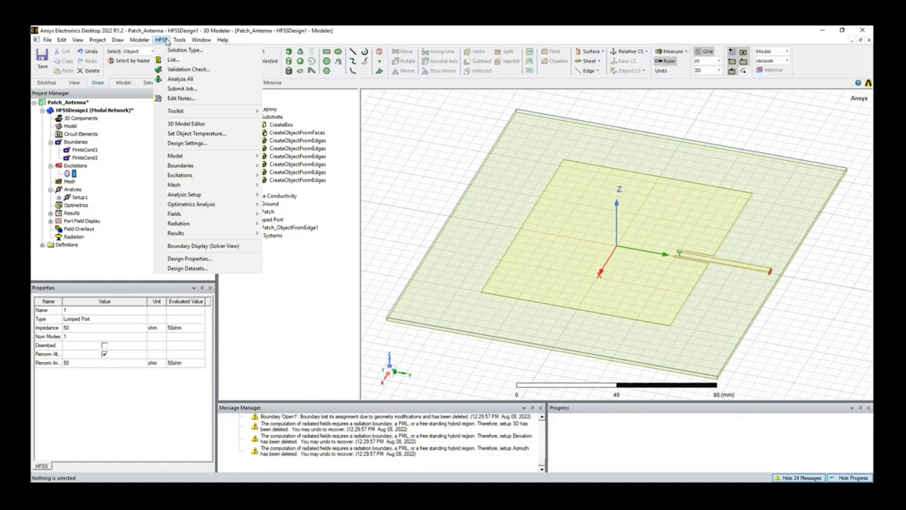
mouse_move(240, 156)
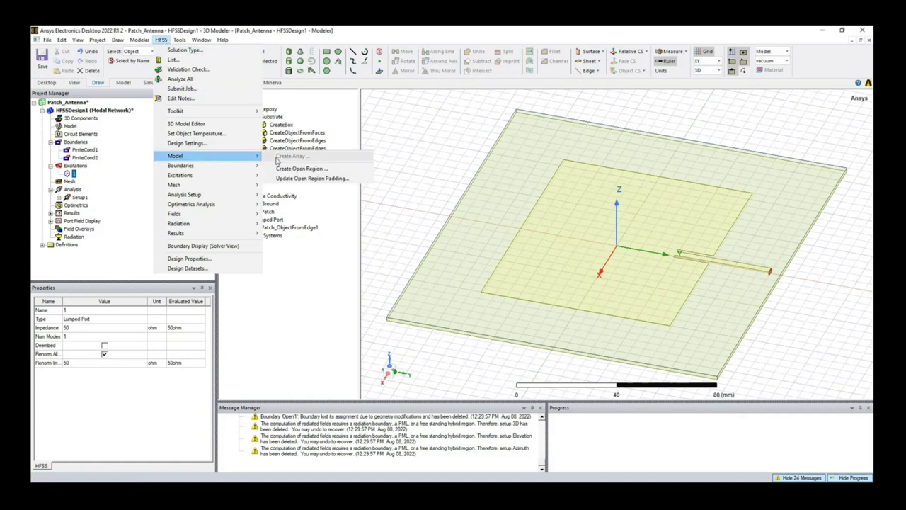
click(295, 168)
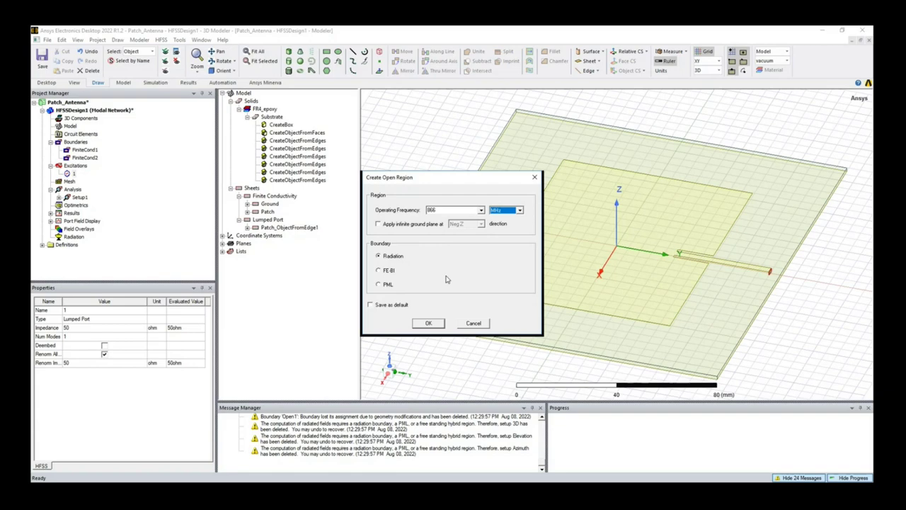
click(428, 322)
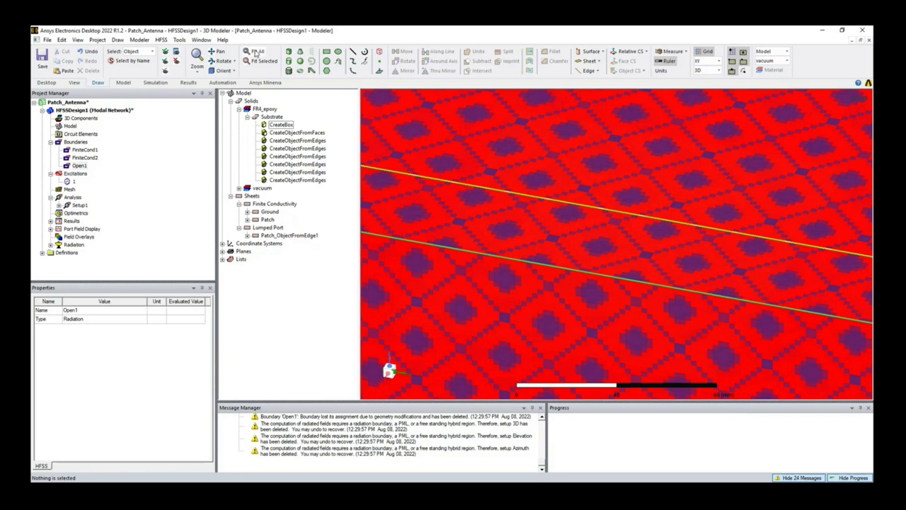
click(257, 54)
click(79, 165)
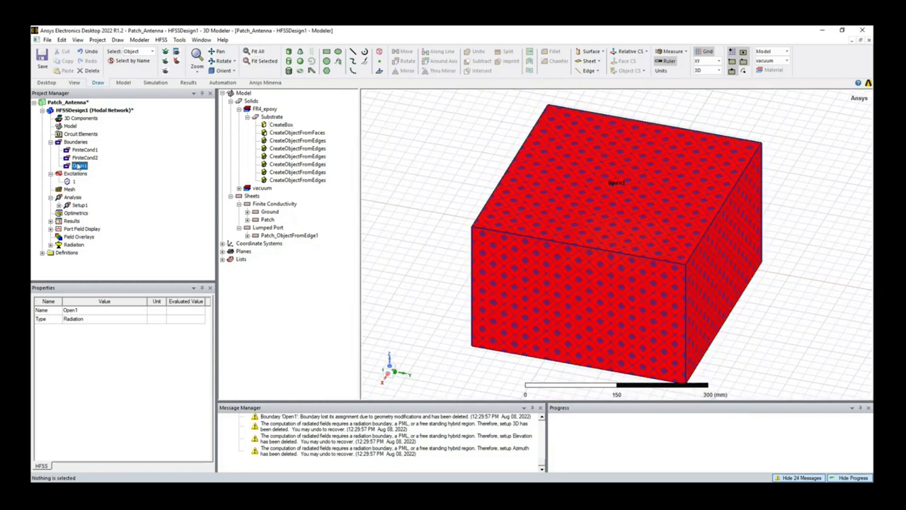
Validate the design and run the full analysis with Setup1, checking the simulation messages.
double_click(80, 205)
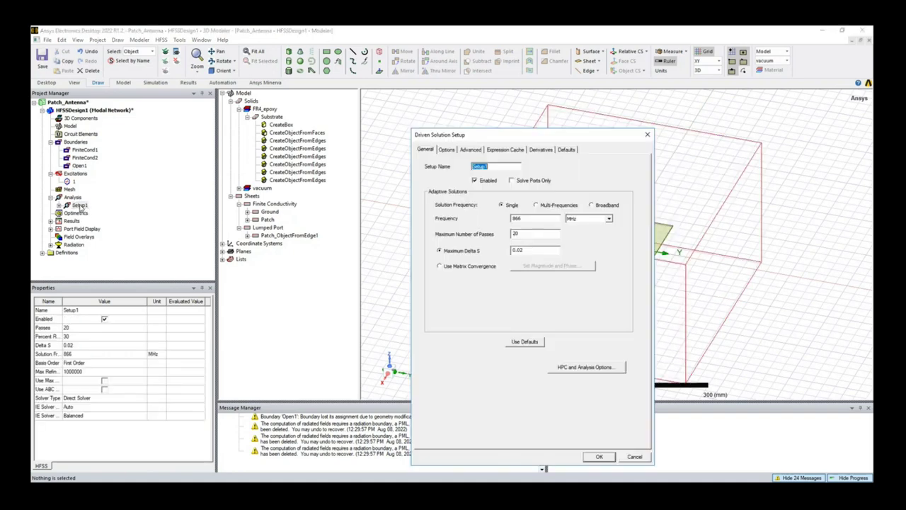
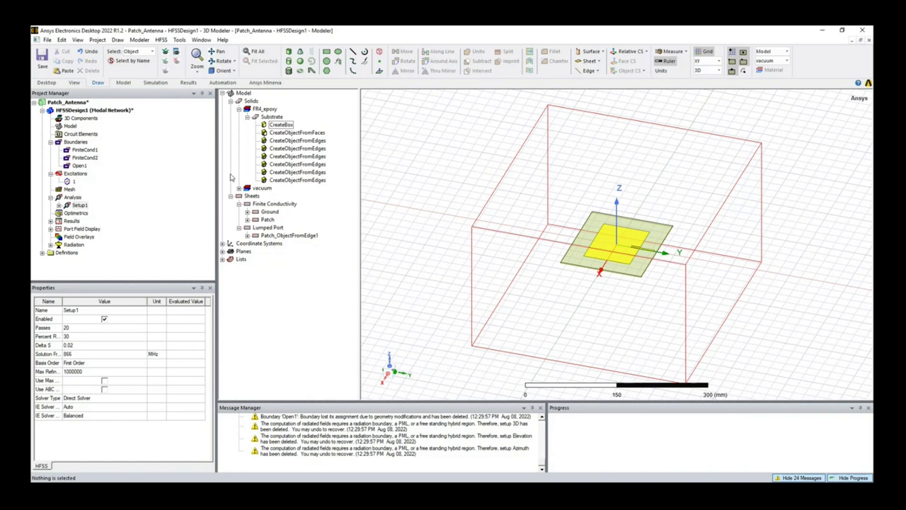
click(154, 83)
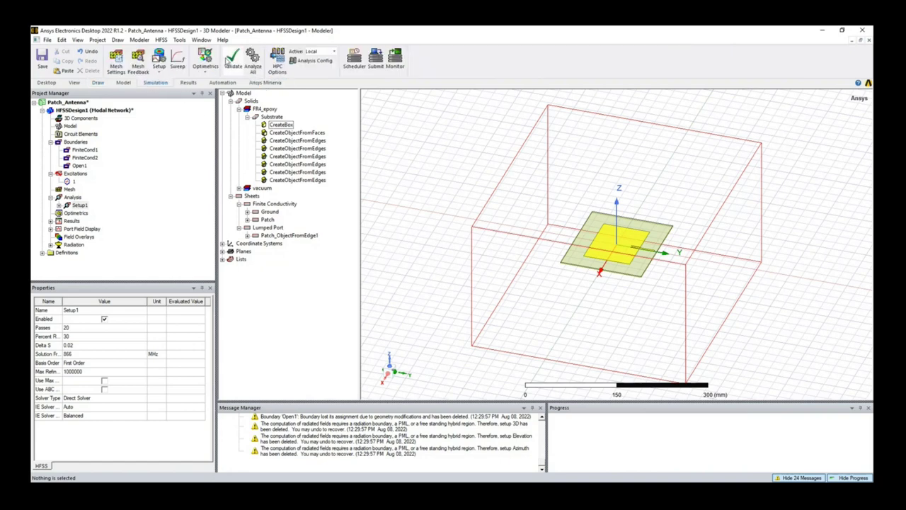
click(228, 63)
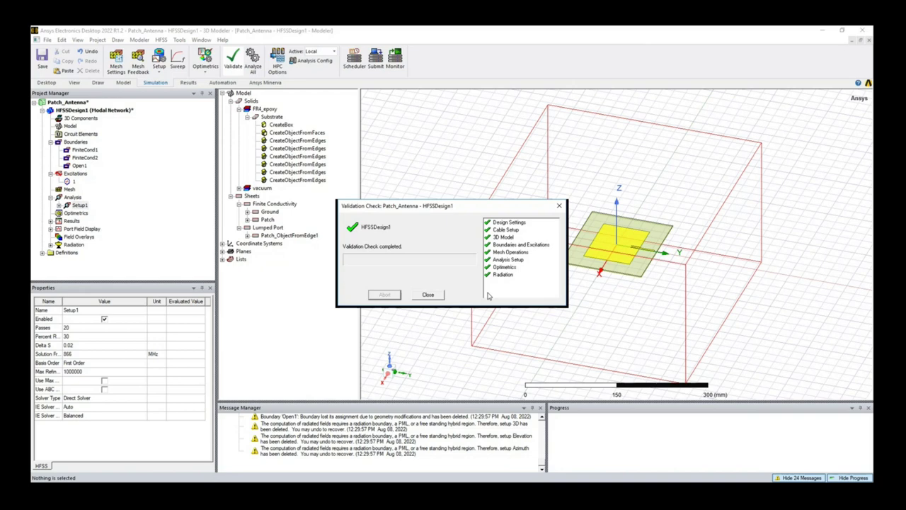
click(427, 294)
click(253, 70)
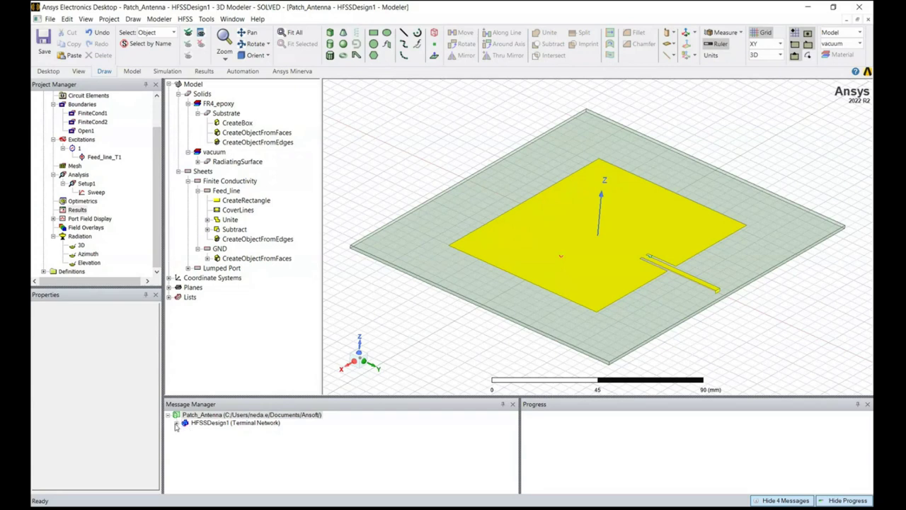
click(177, 423)
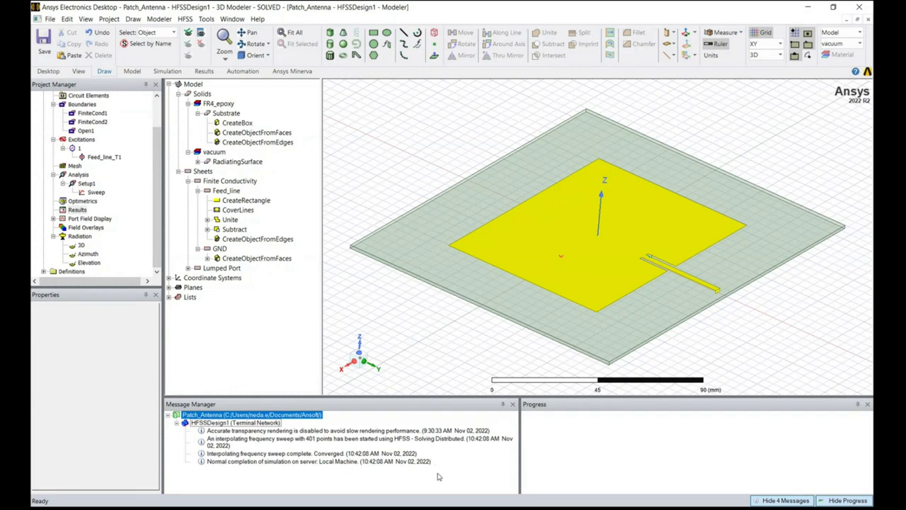
Create a rectangular plot of terminal S parameter St(Feed_line_T1,Feed_line_T1) in dB over frequency from Setup1 : Sweep.
right_click(78, 210)
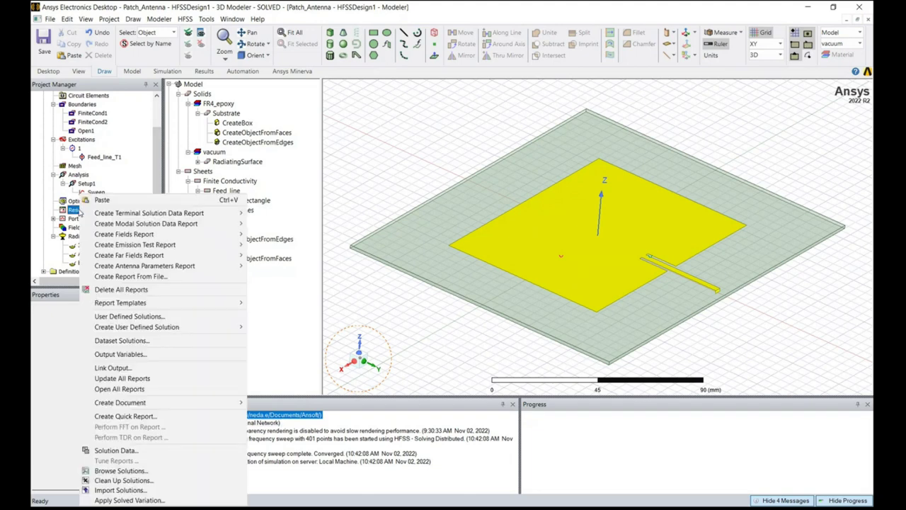
mouse_move(130, 215)
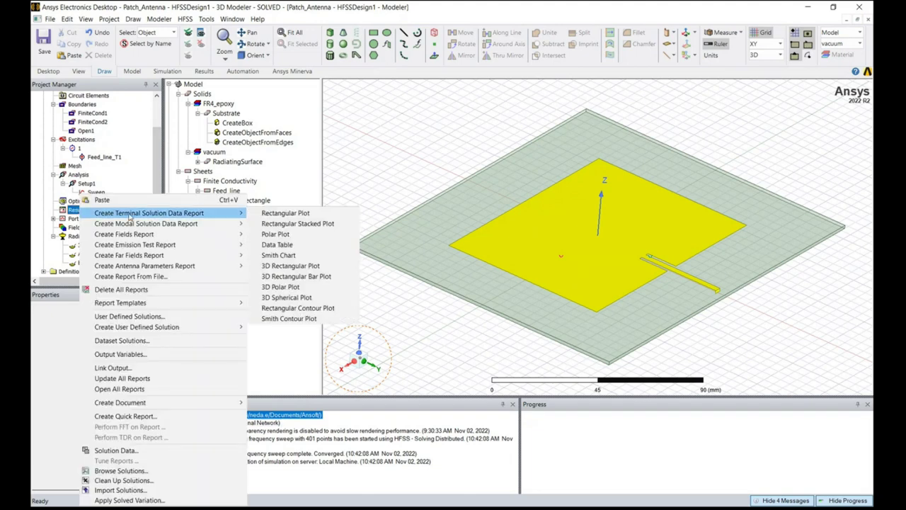
click(290, 214)
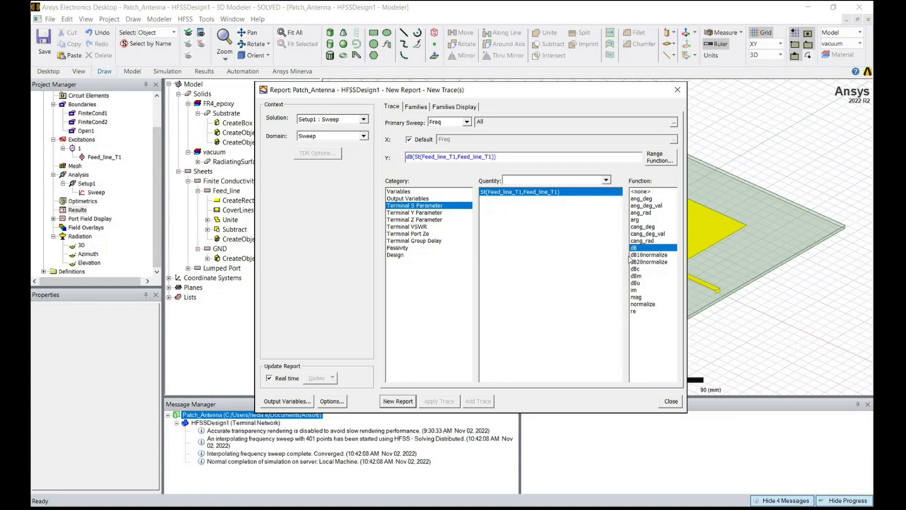
click(397, 401)
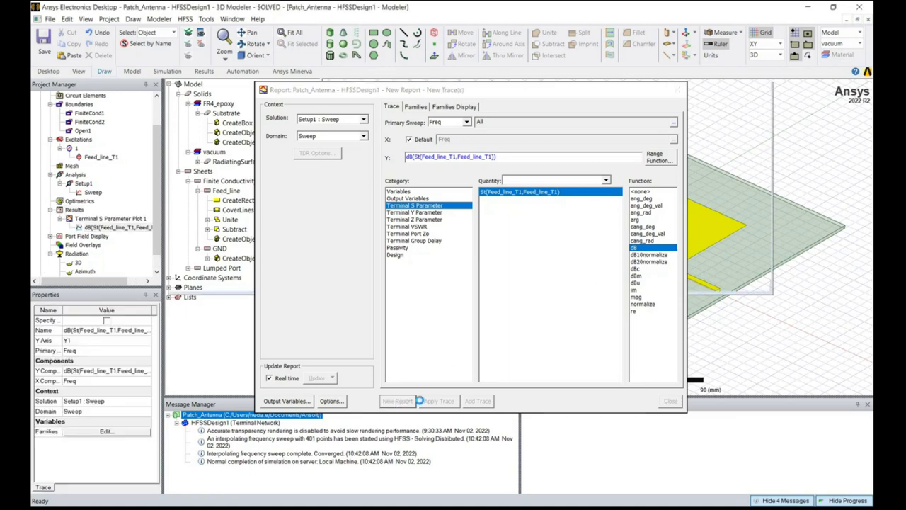
click(677, 91)
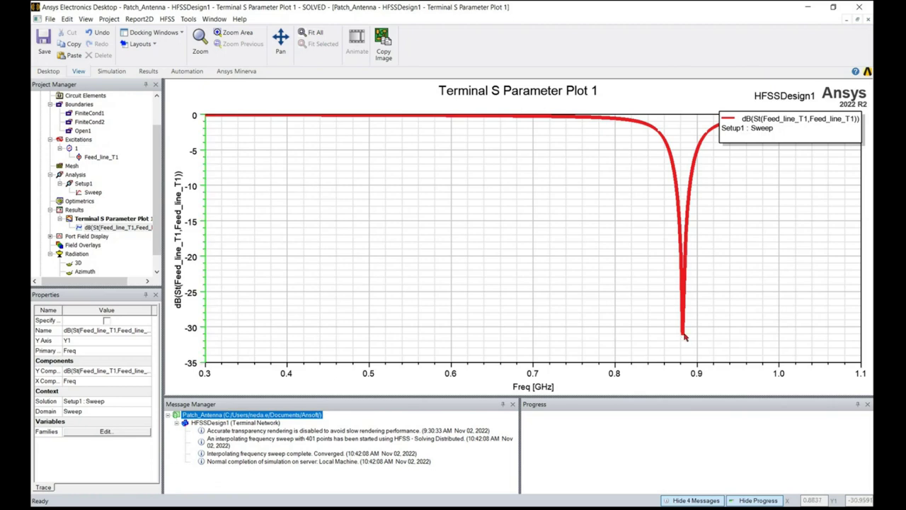
Add a marker to the S-parameter plot at the curve's resonance dip, at about 0.882 GHz.
right_click(652, 328)
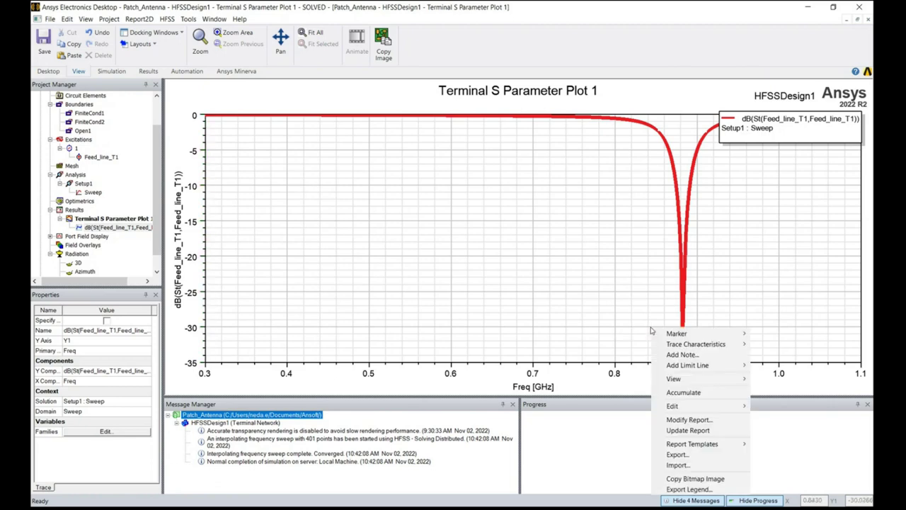
mouse_move(676, 334)
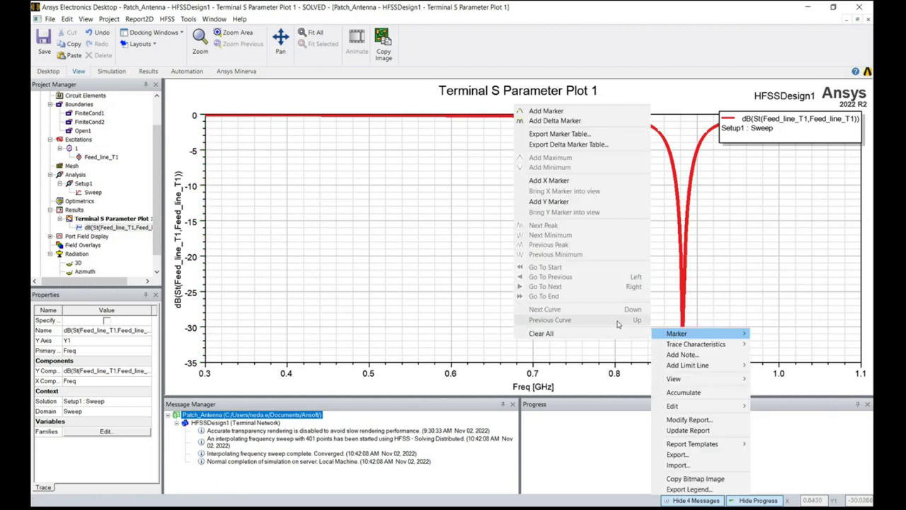
click(574, 115)
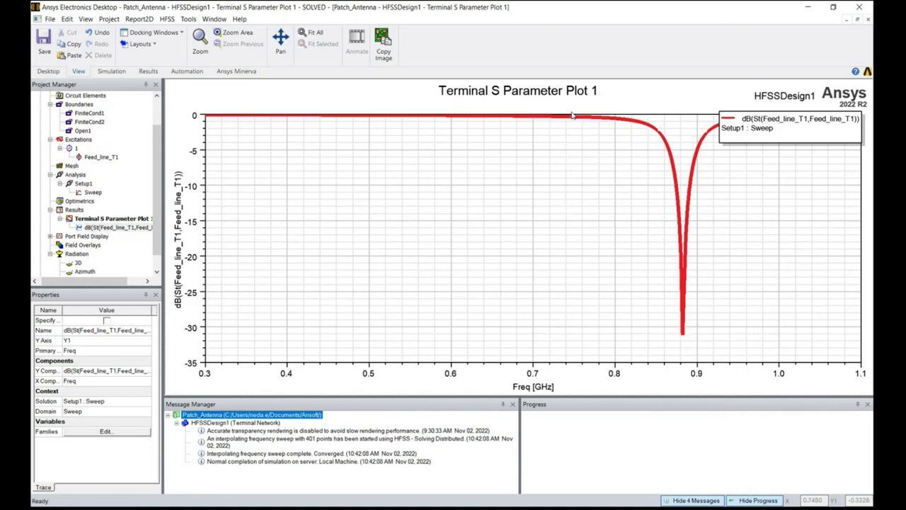
click(684, 340)
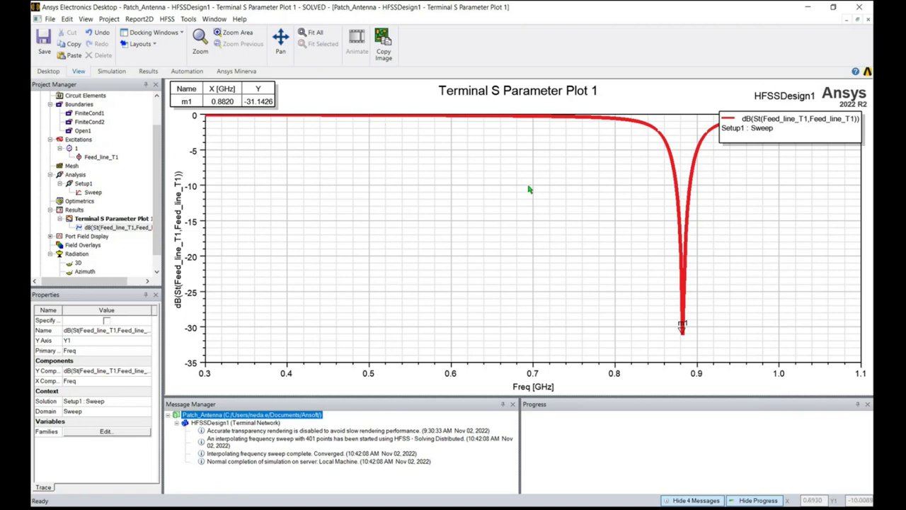
Recolor the S-parameter trace dark blue (RGB 0, 64, 128) and set its line width to 2.
click(685, 264)
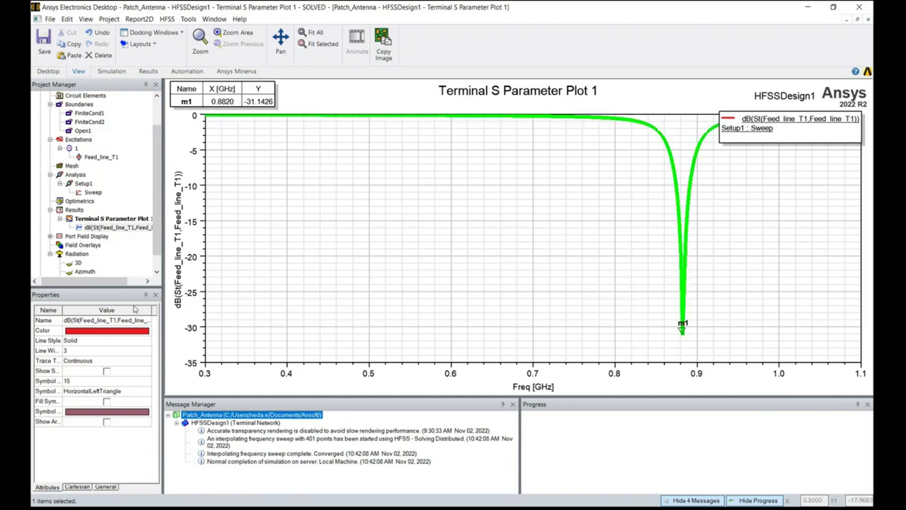
click(88, 337)
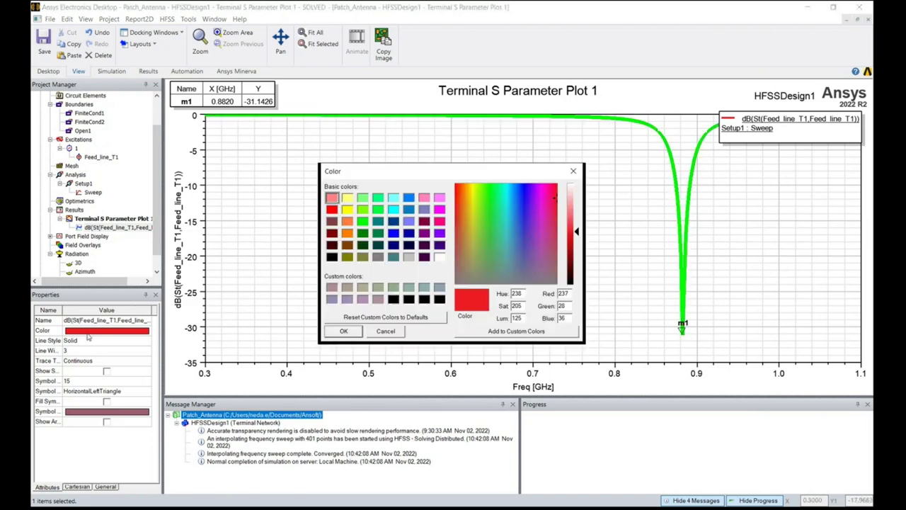
click(394, 221)
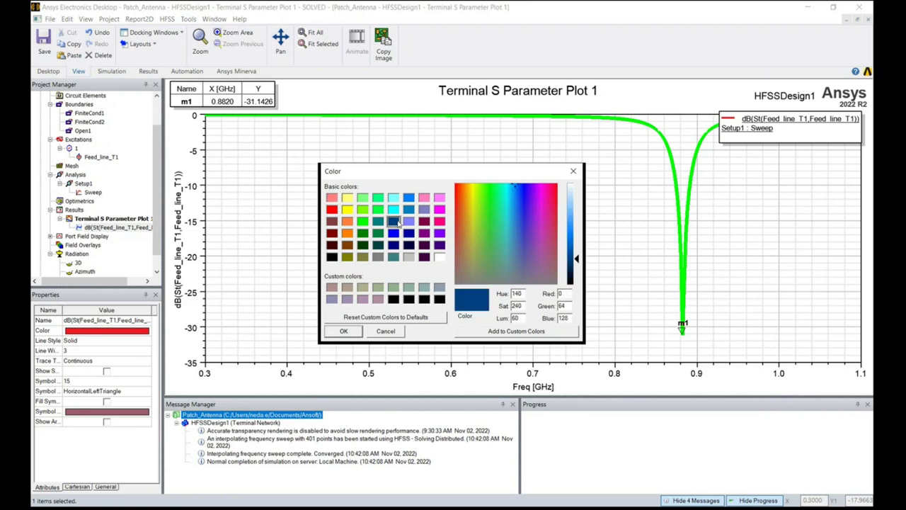
click(344, 332)
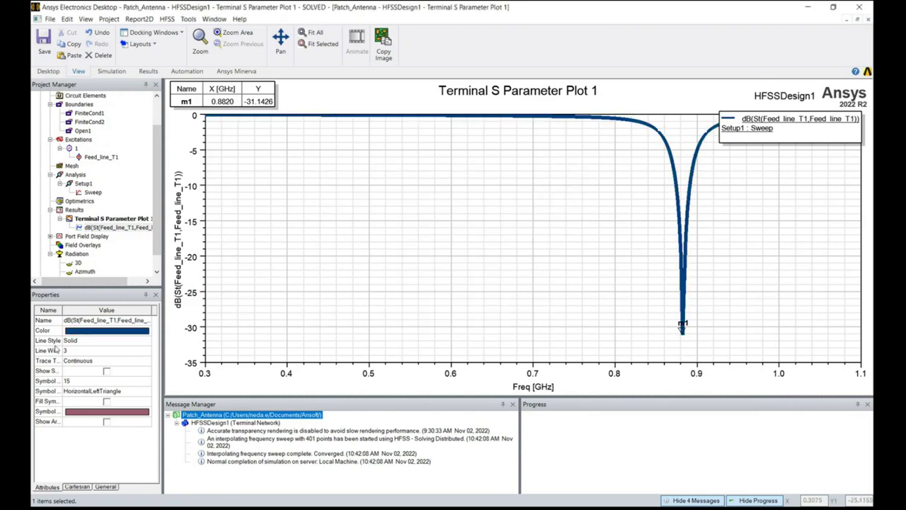
click(79, 352)
key(Return)
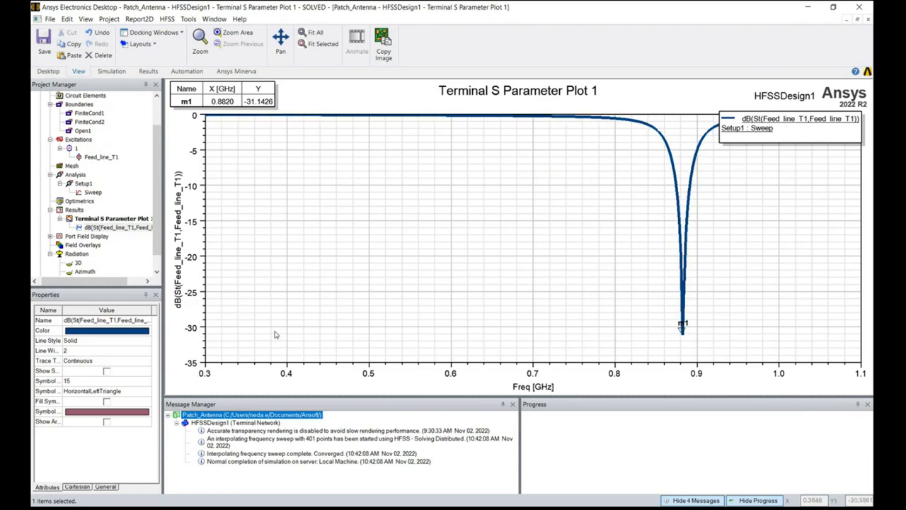
Try the Dot line style on the trace, restore Solid and deselect the curve.
click(95, 342)
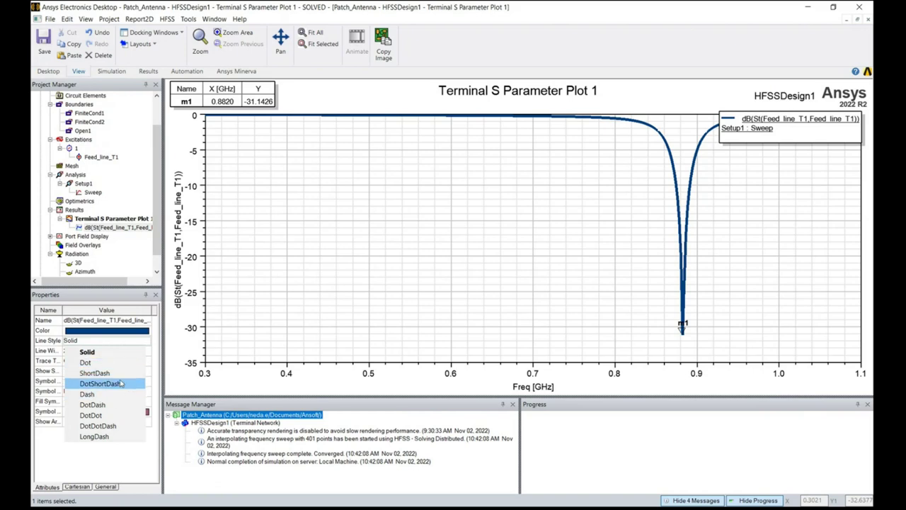
click(119, 362)
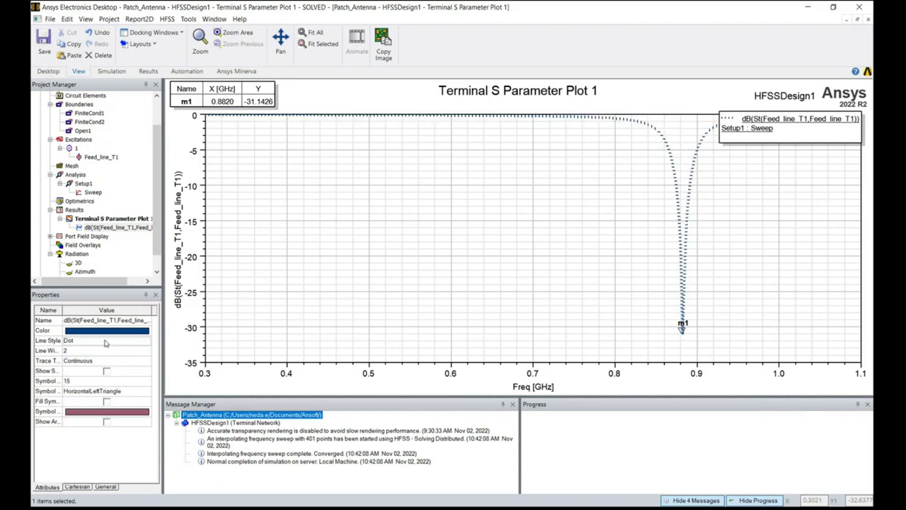
click(103, 338)
click(101, 355)
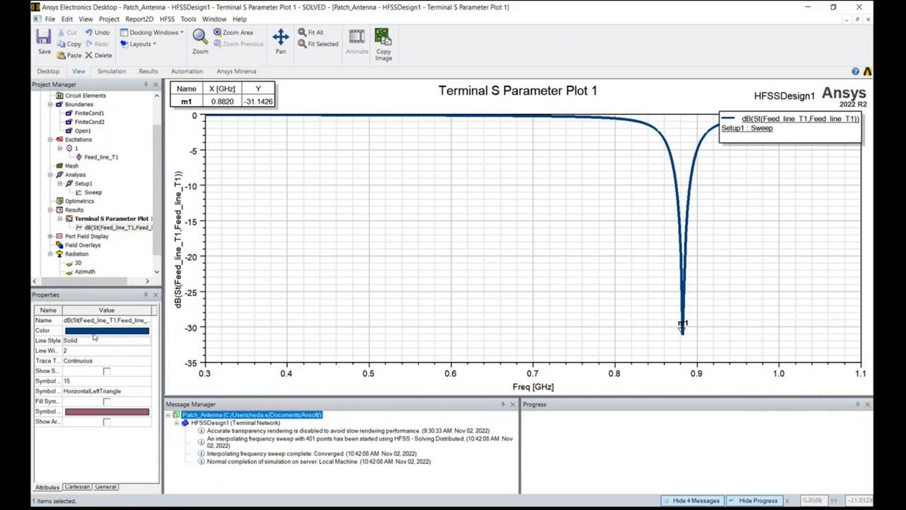
click(358, 197)
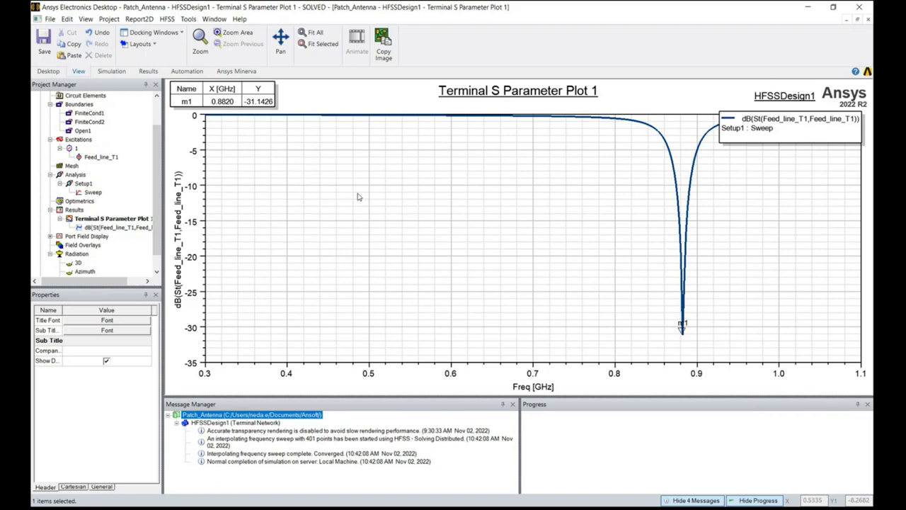
click(548, 194)
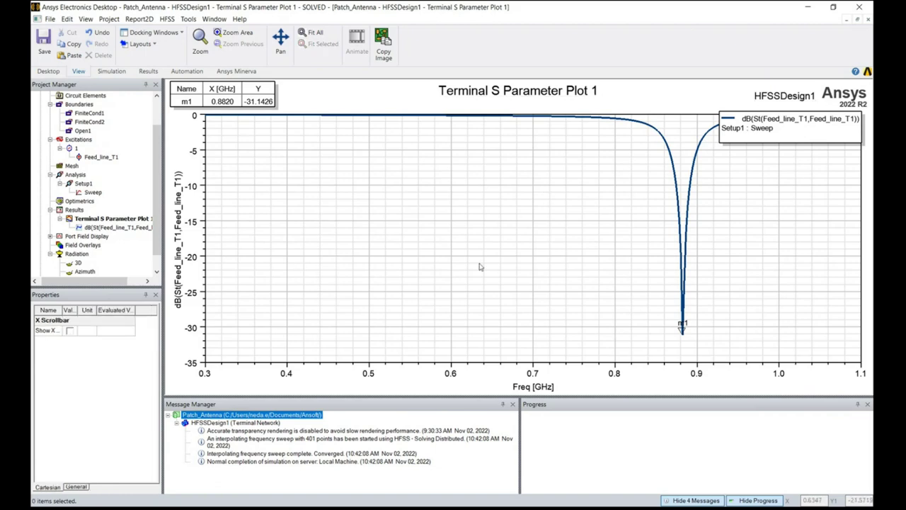
Enable a specified name for the plotted trace and rename it S11.
click(111, 228)
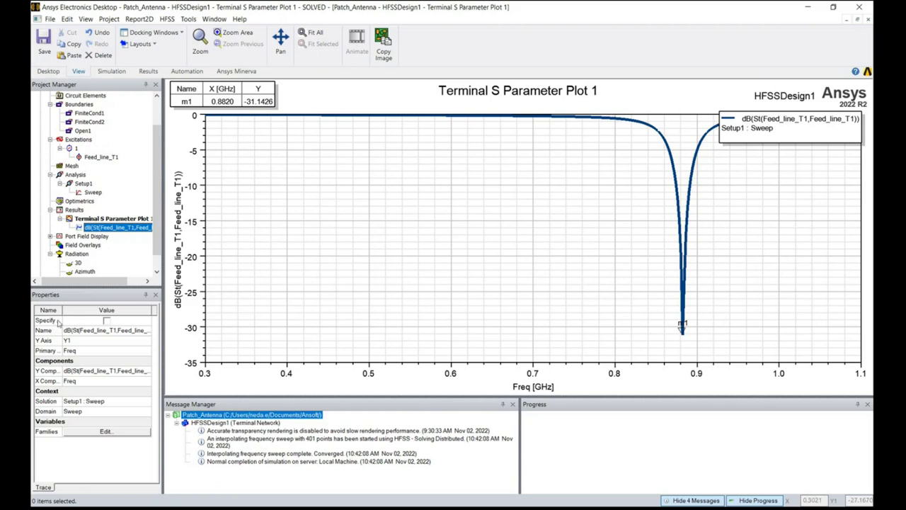
click(106, 321)
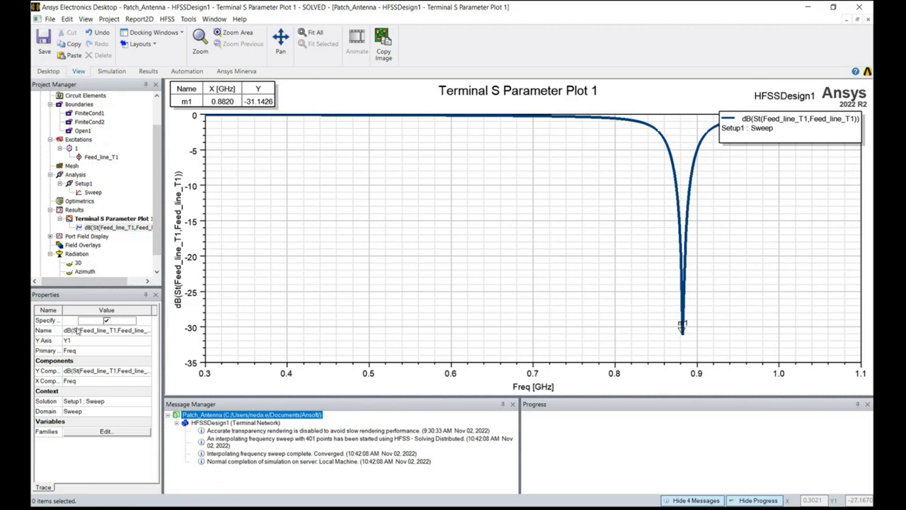
click(105, 331)
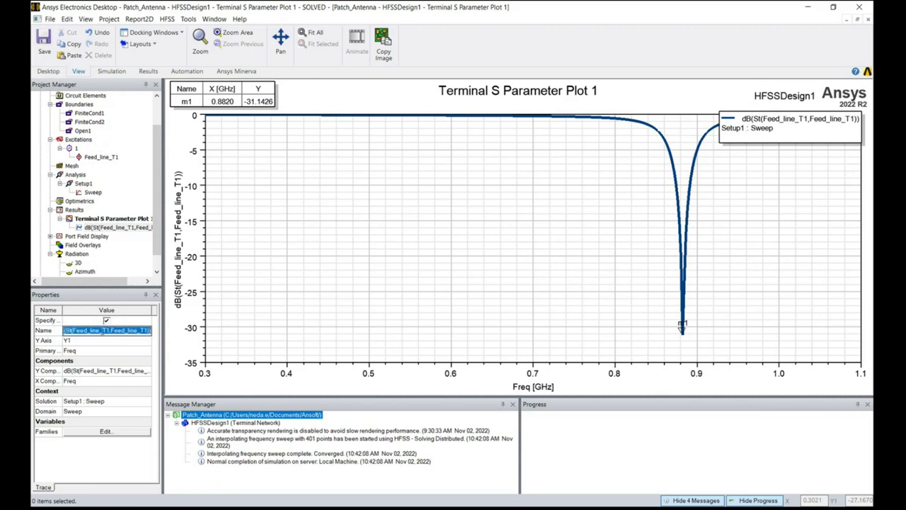
text(S11)
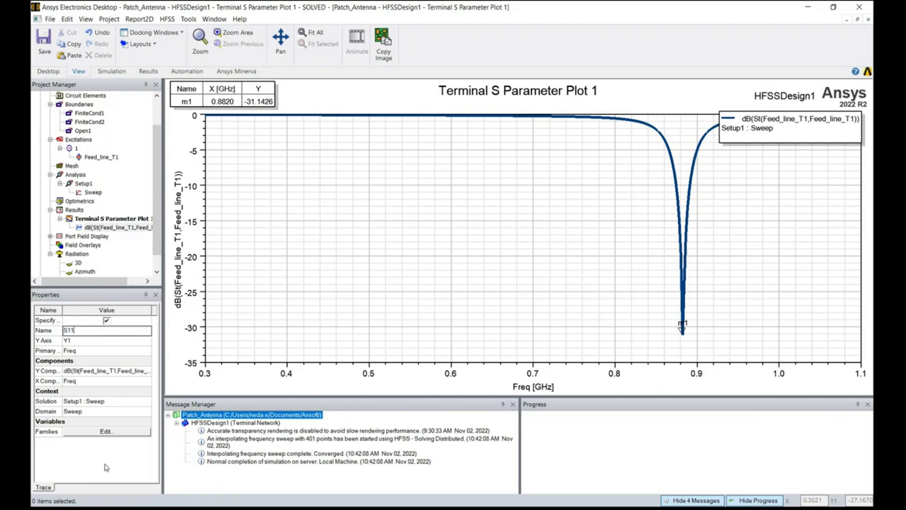
key(Return)
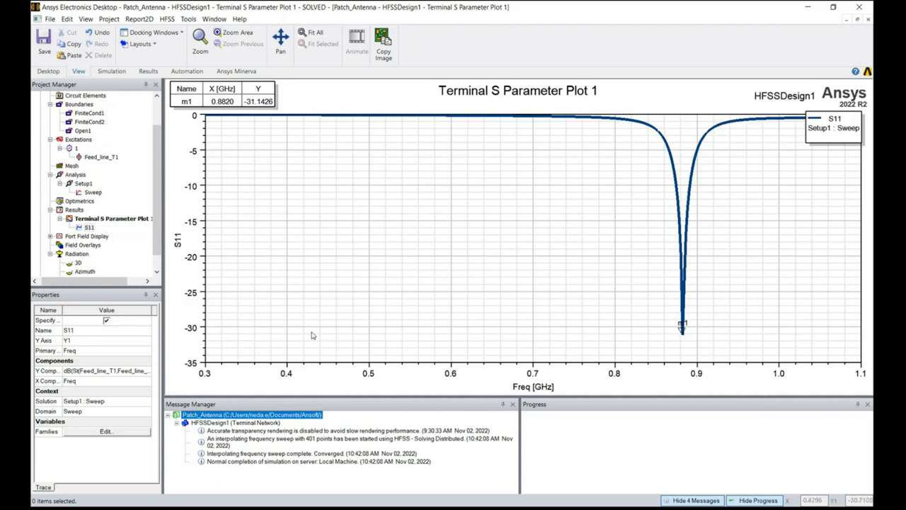
click(511, 100)
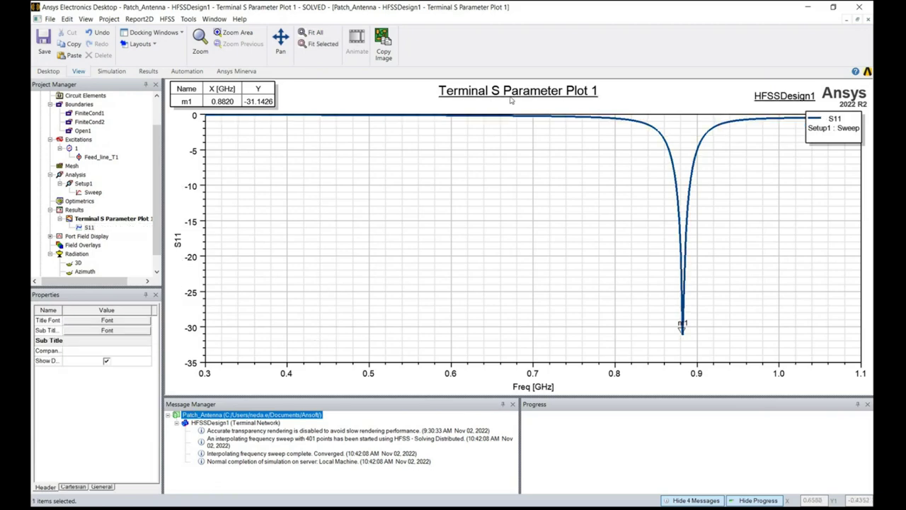
click(106, 321)
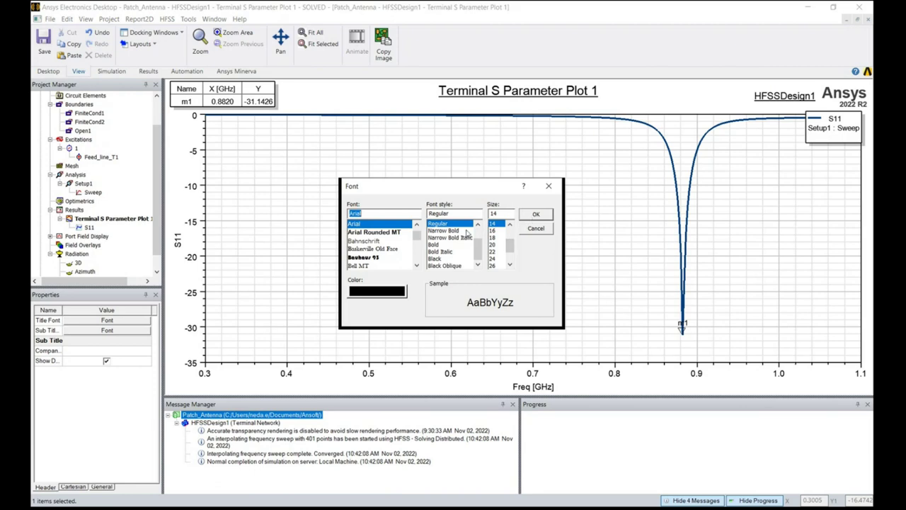
click(549, 187)
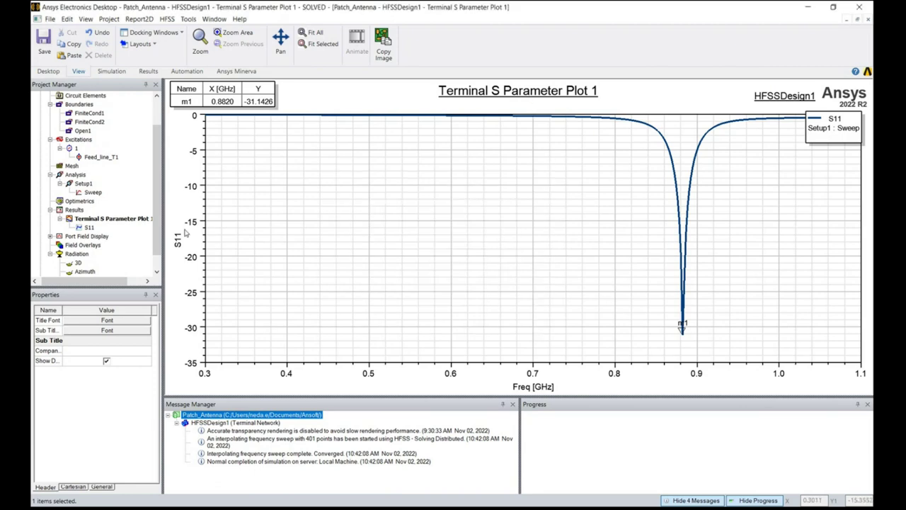
Rename the terminal S-parameter report itself as S11.
click(114, 218)
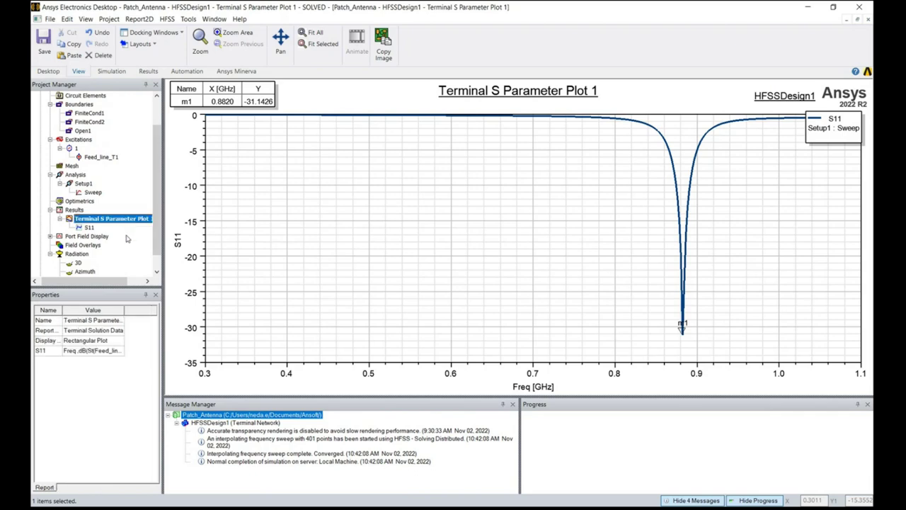
click(104, 320)
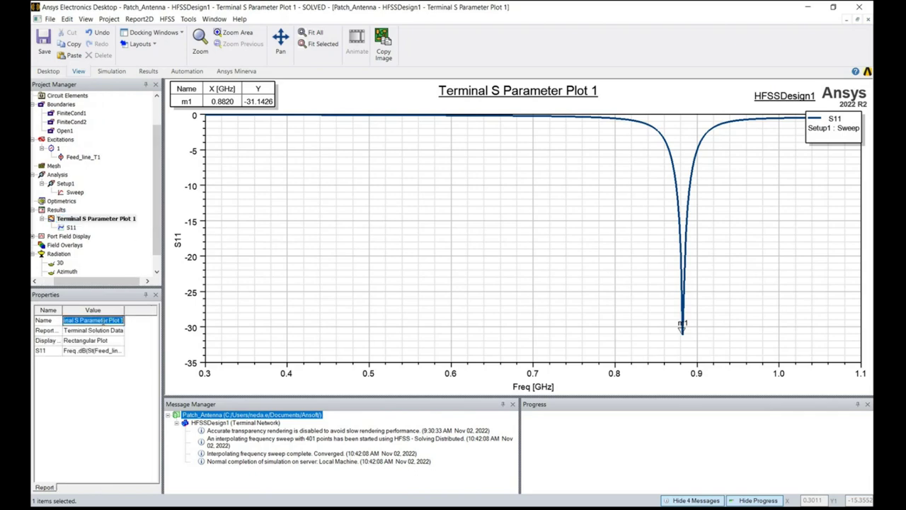
text(S11)
key(Return)
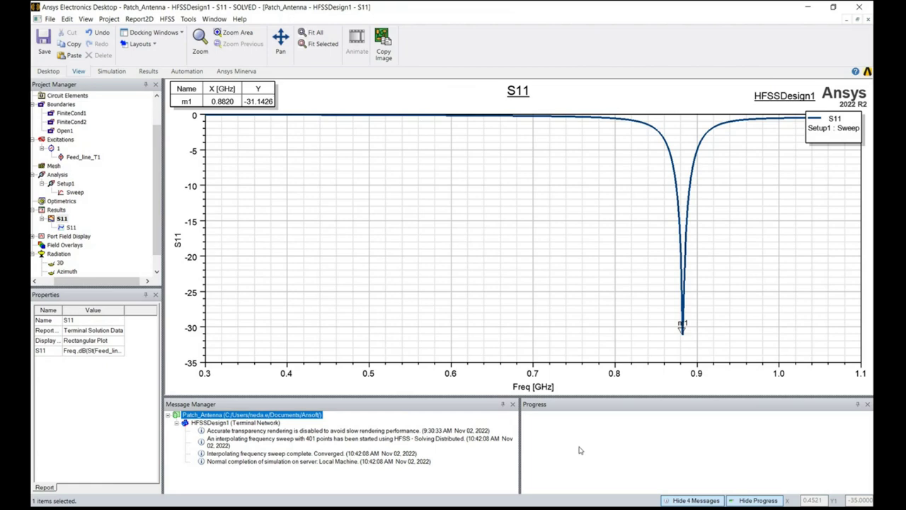
Create a far-field 3D polar plot of GainTotal over Phi and Theta from Setup1 : LastAdaptive.
click(45, 281)
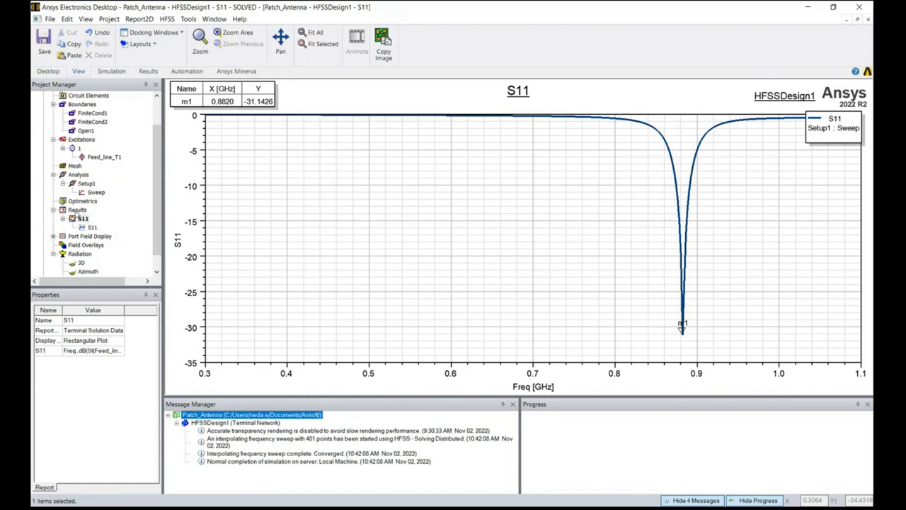
right_click(79, 211)
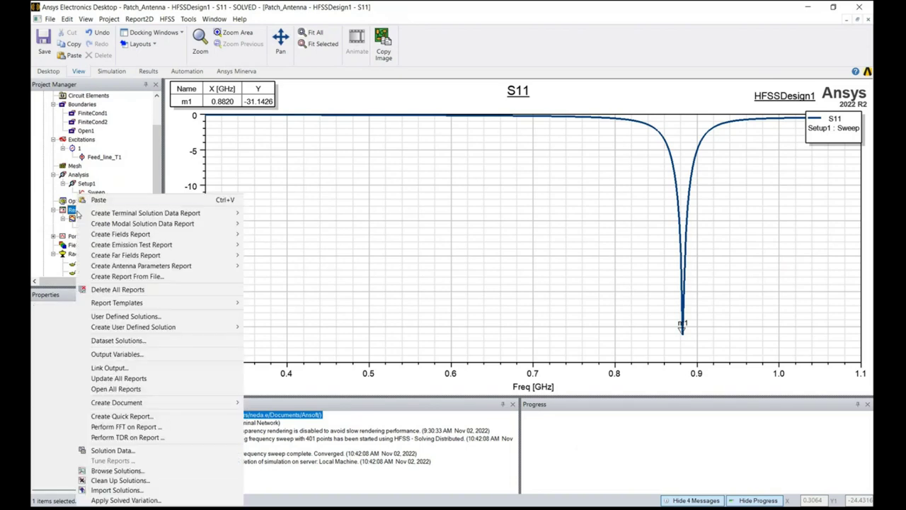
mouse_move(174, 259)
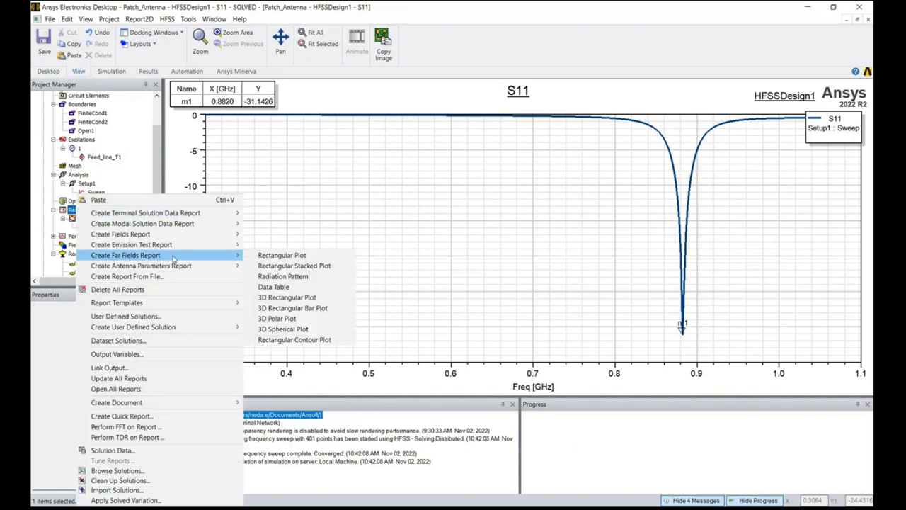
click(301, 320)
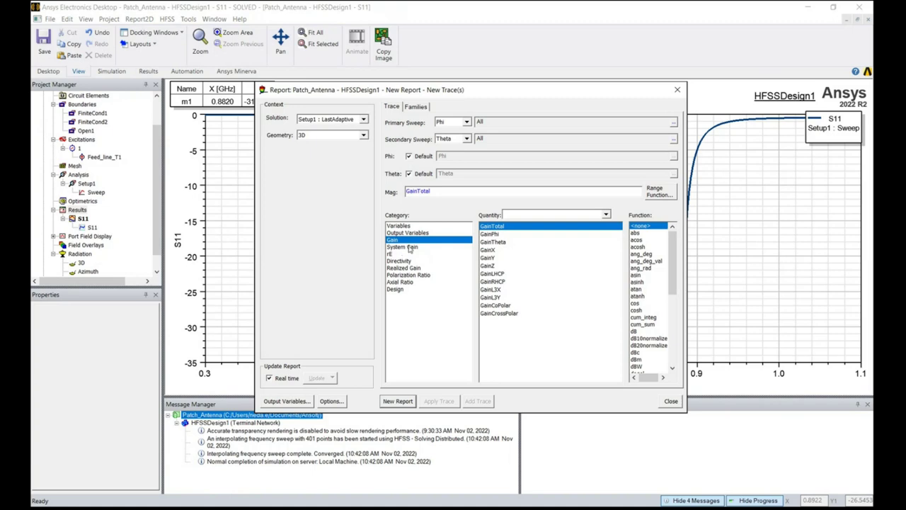
click(396, 400)
click(680, 91)
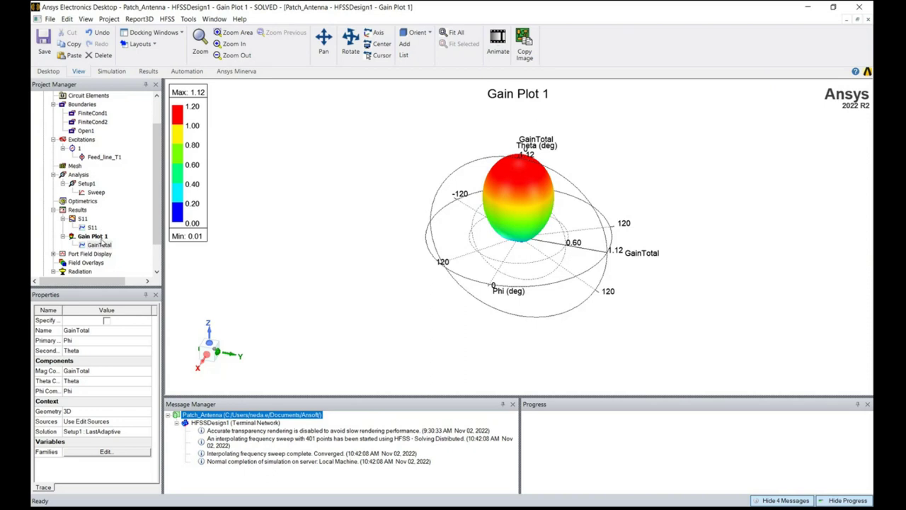
Show the 3D gain plot in the modeler window and open HFSSDesign1's 3D model to display it over the antenna.
right_click(104, 247)
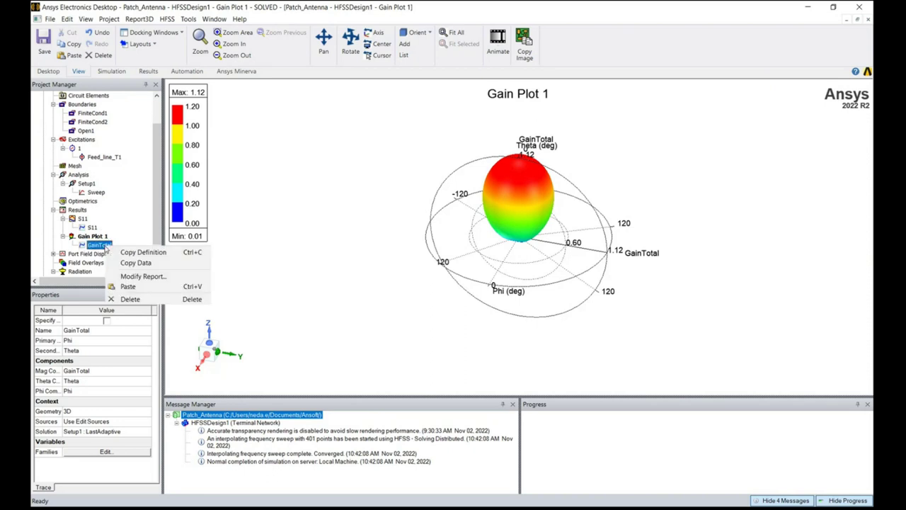
click(93, 236)
right_click(93, 236)
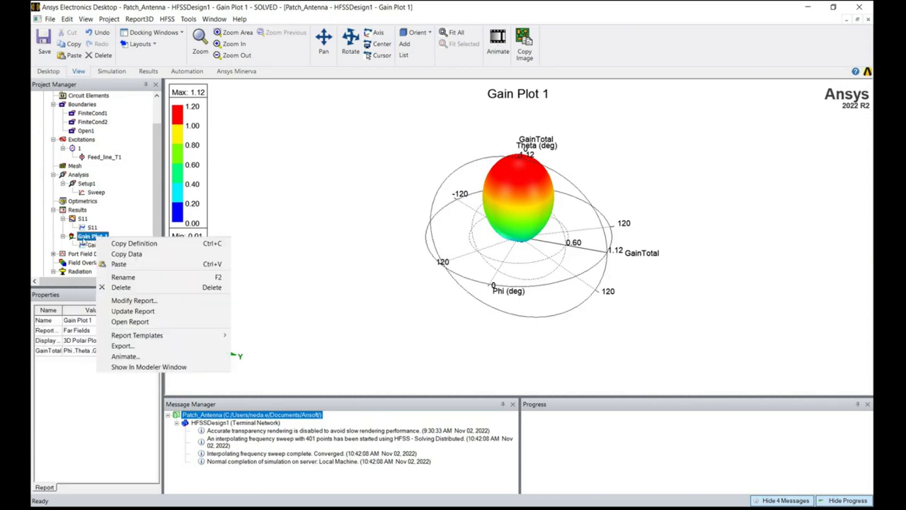
click(151, 367)
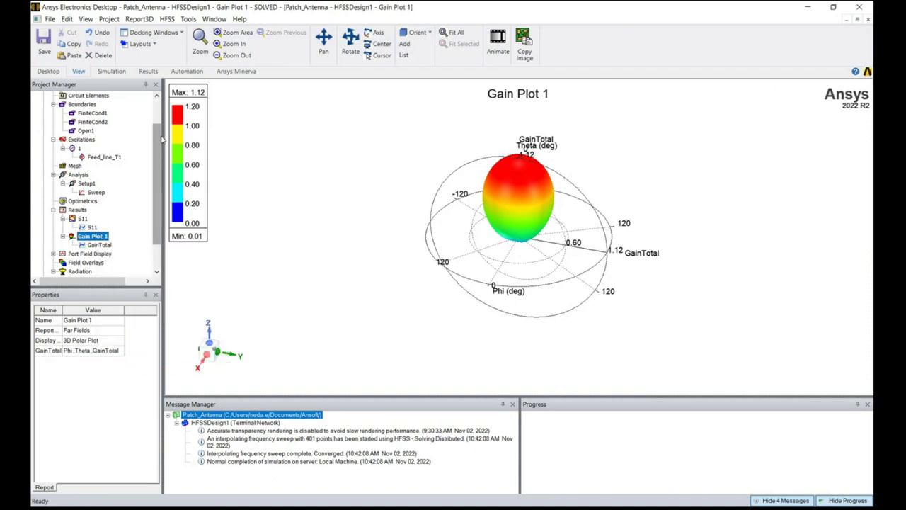
scroll(159, 121, up, 2)
click(75, 105)
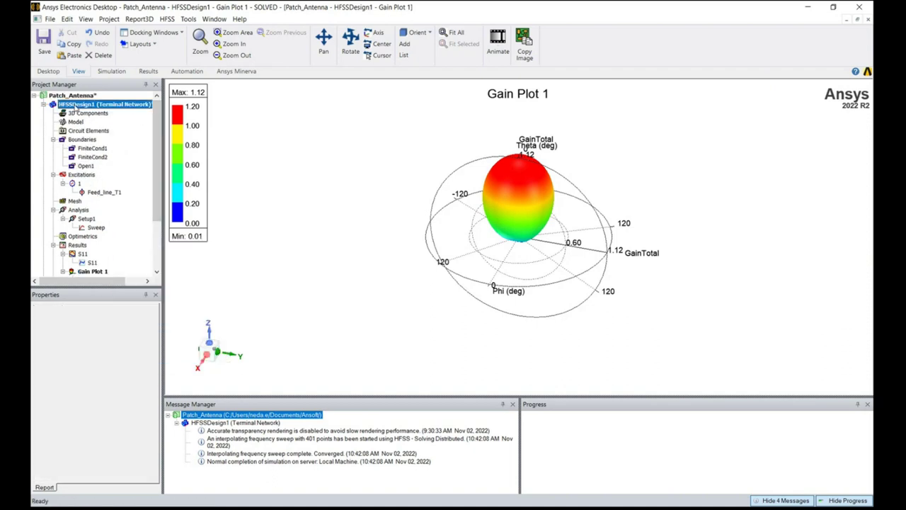
double_click(75, 105)
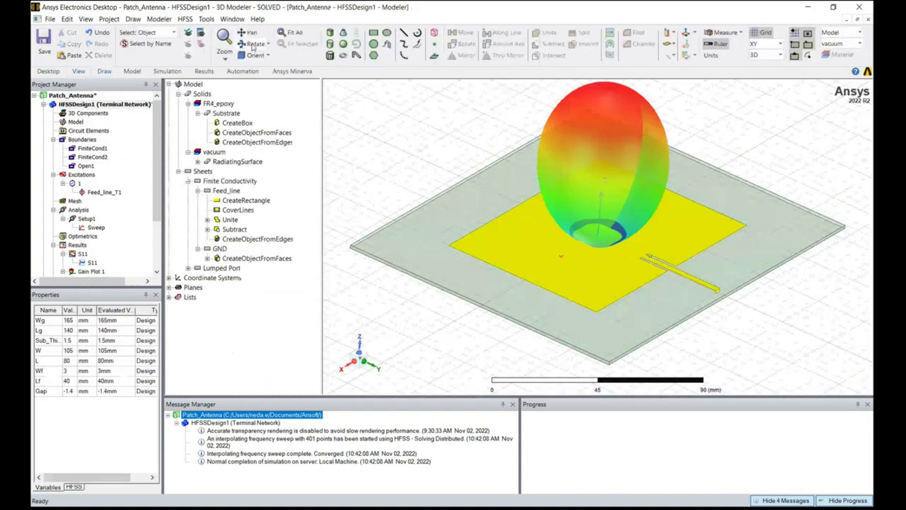
Start a new far-field radiation pattern report from the design's results.
drag(618, 221, 592, 221)
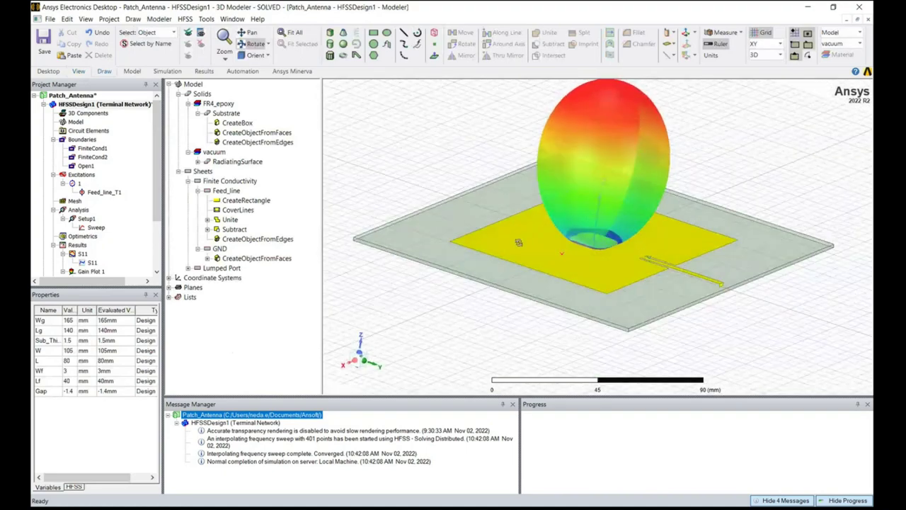
scroll(162, 267, down, 3)
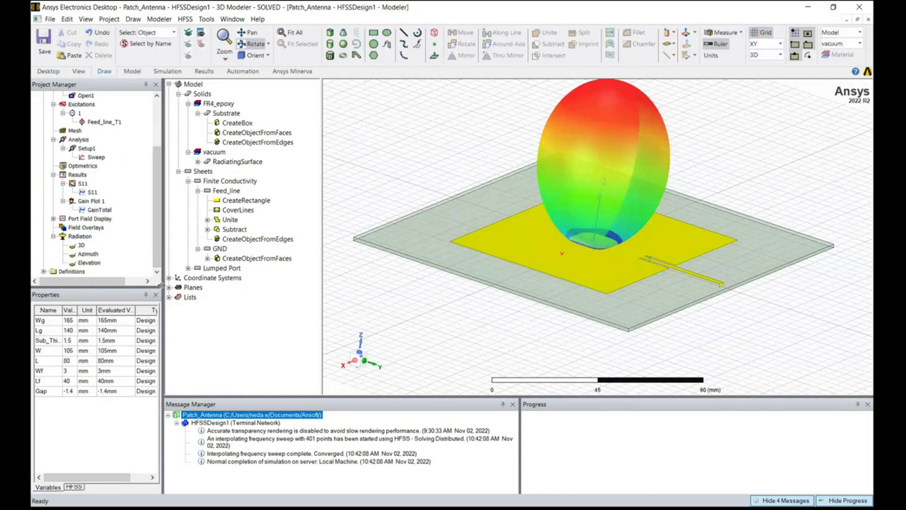
right_click(74, 175)
mouse_move(131, 194)
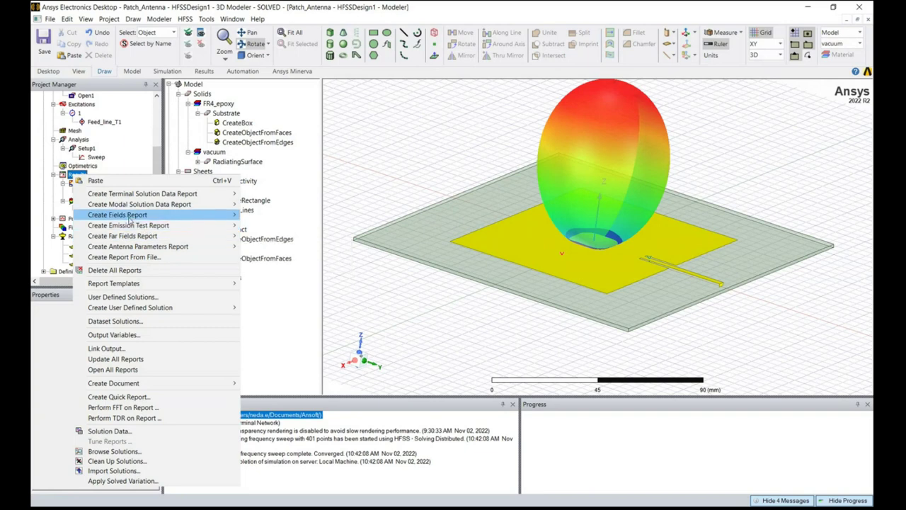
mouse_move(160, 239)
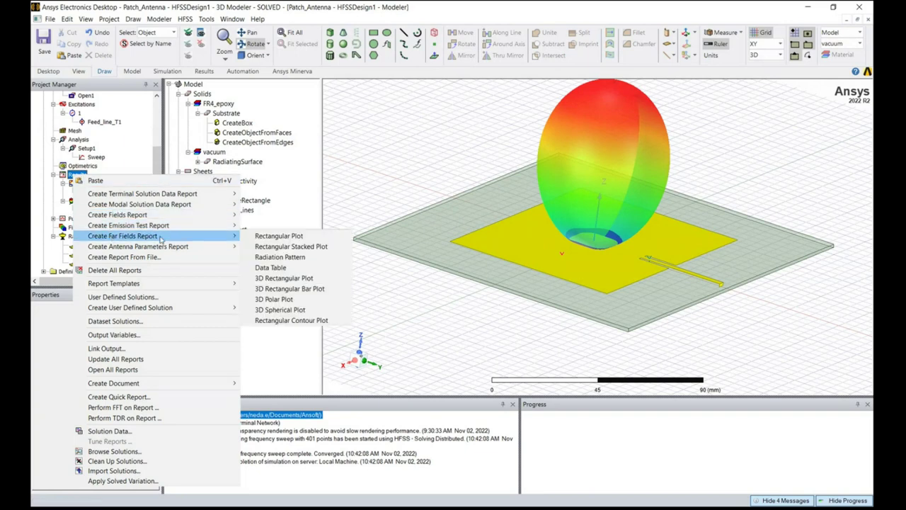
click(330, 261)
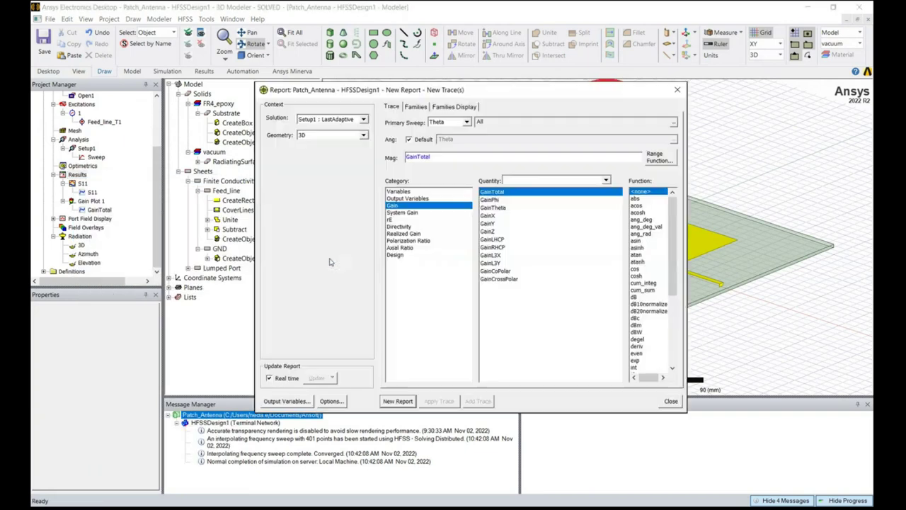
Switch the report's Phi family from all values to selected values and choose 0deg.
click(415, 107)
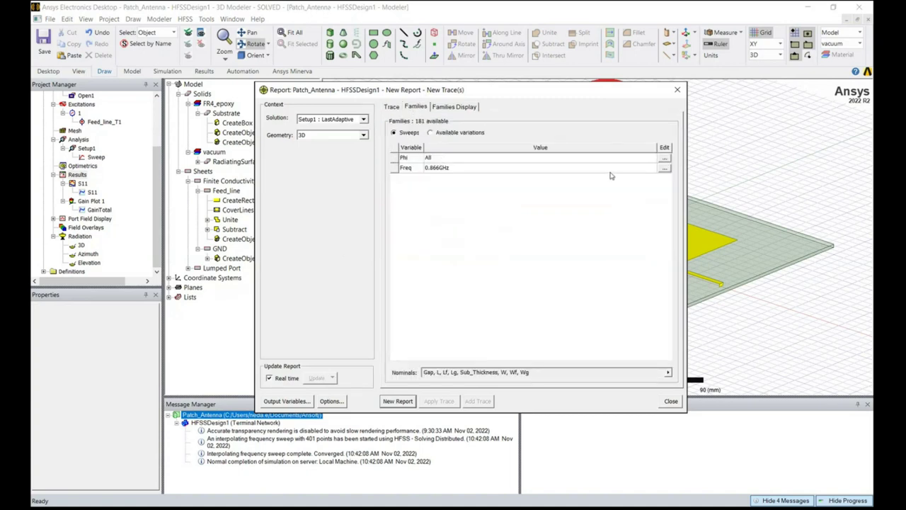
click(664, 159)
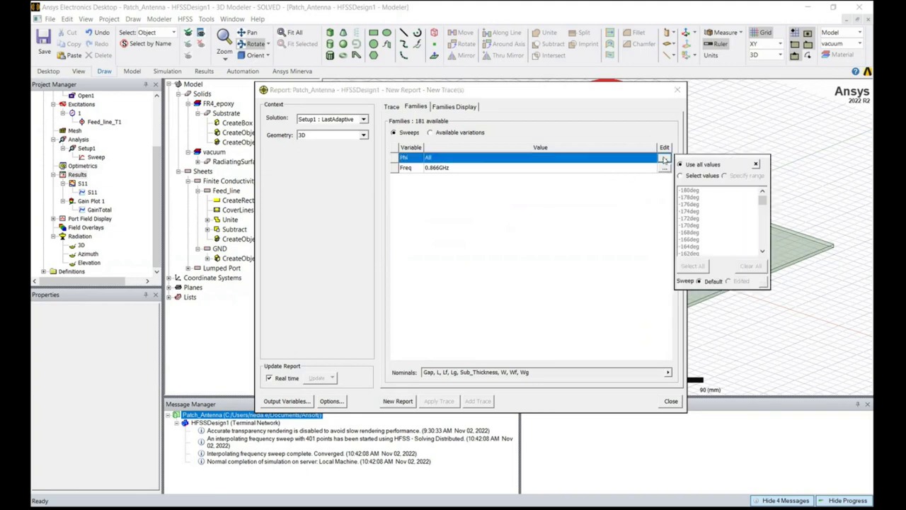
click(683, 176)
scroll(702, 227, down, 5)
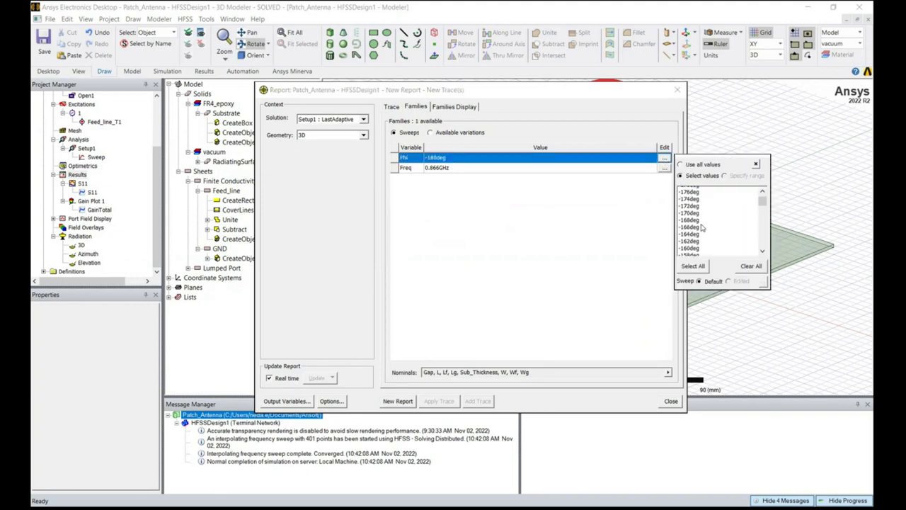
scroll(702, 226, down, 10)
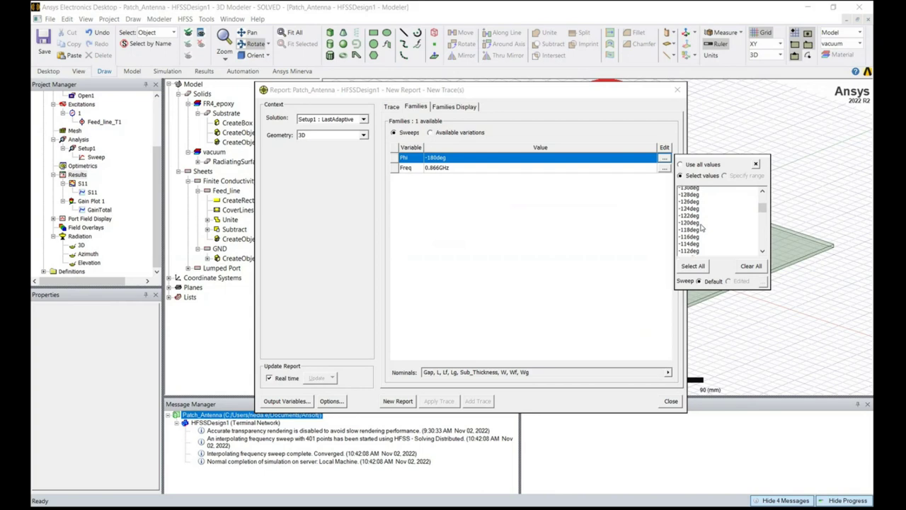
scroll(701, 227, down, 11)
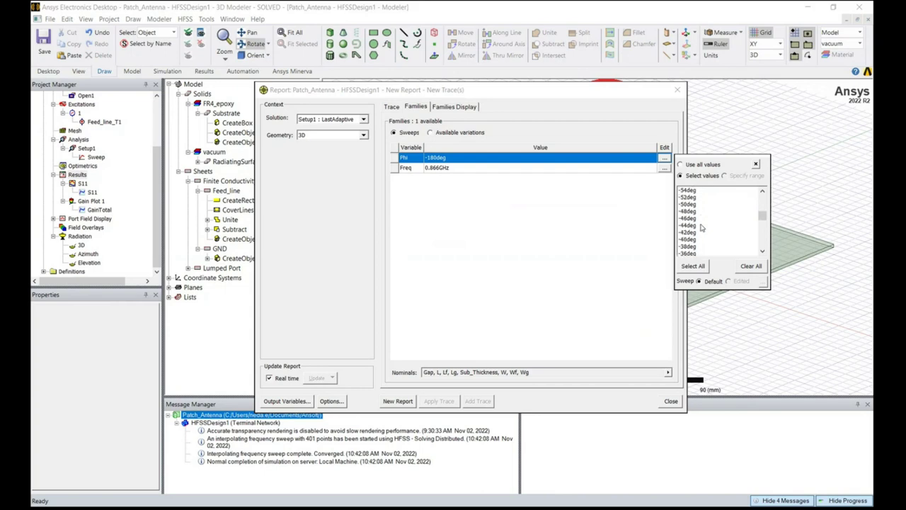
scroll(700, 226, down, 3)
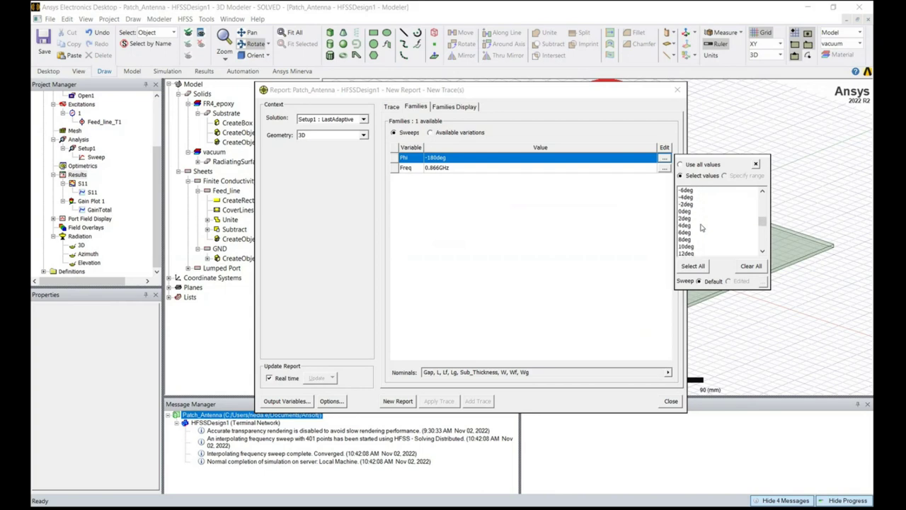
scroll(696, 219, down, 2)
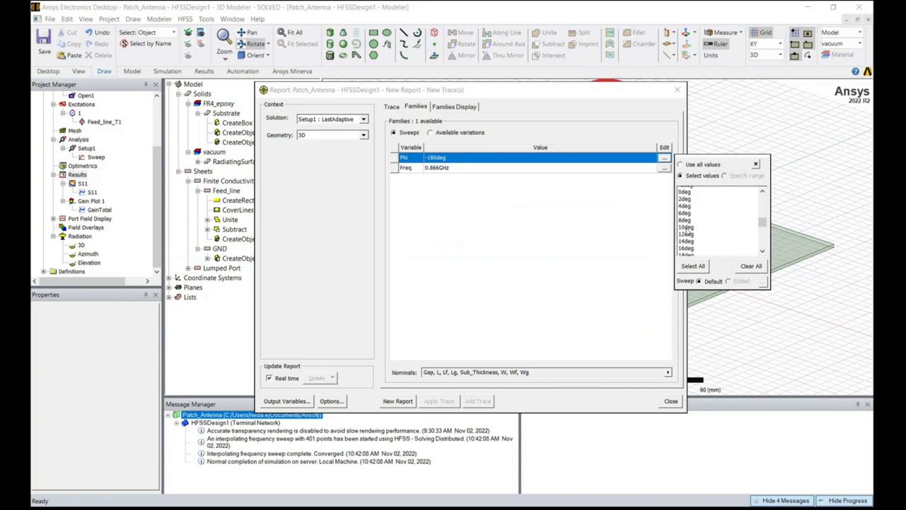
click(685, 191)
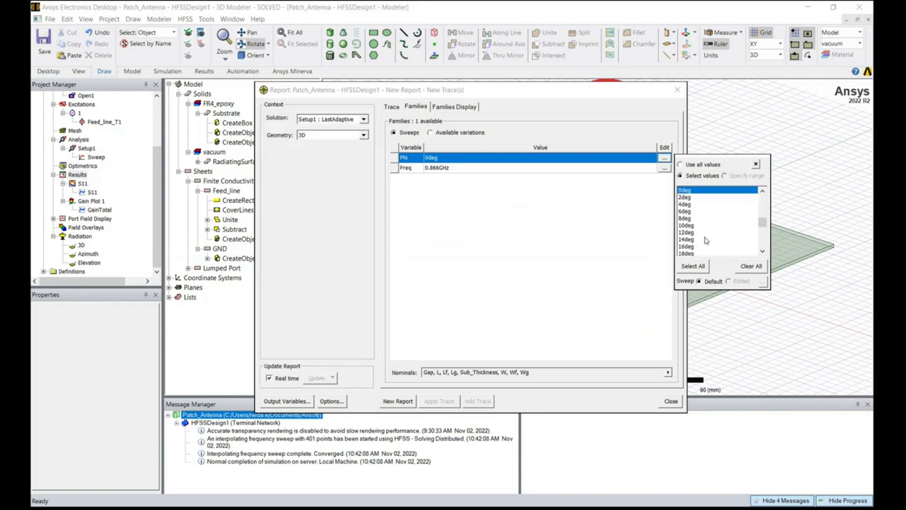
Change the selected Phi family value to 90deg and close the value list.
scroll(706, 243, down, 8)
scroll(703, 237, down, 6)
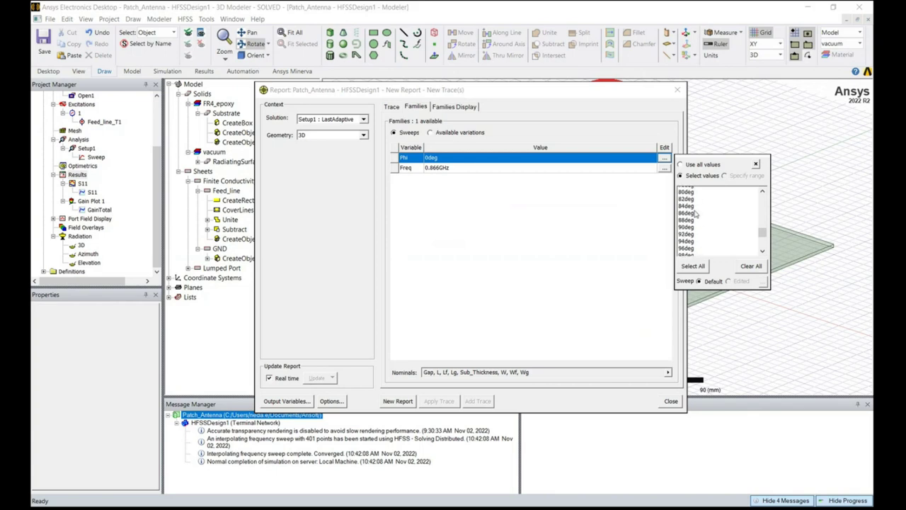
click(709, 210)
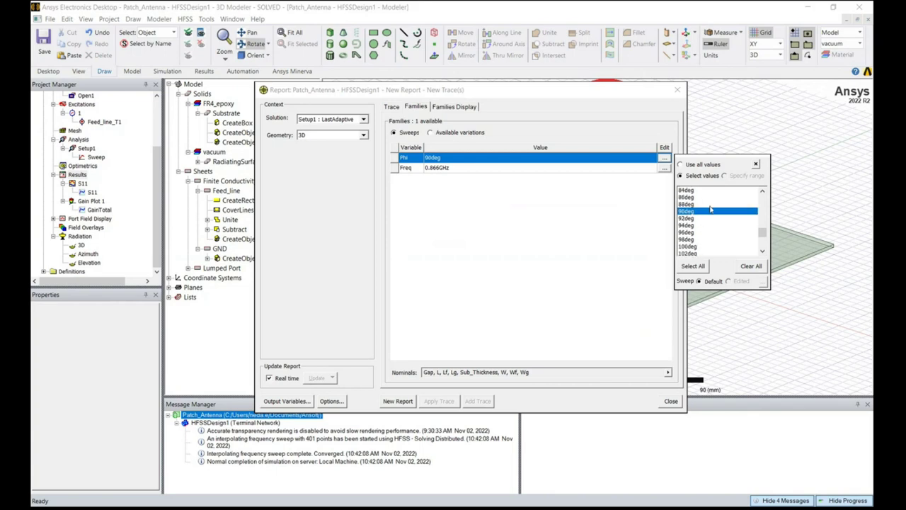
click(756, 165)
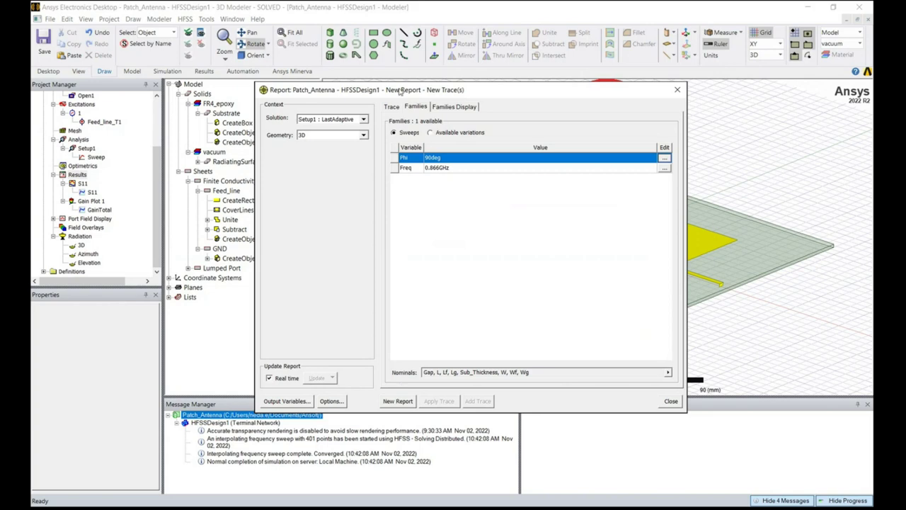
Create the radiation pattern report of GainTotal over Theta from Setup1 : LastAdaptive and close the report dialog.
click(391, 107)
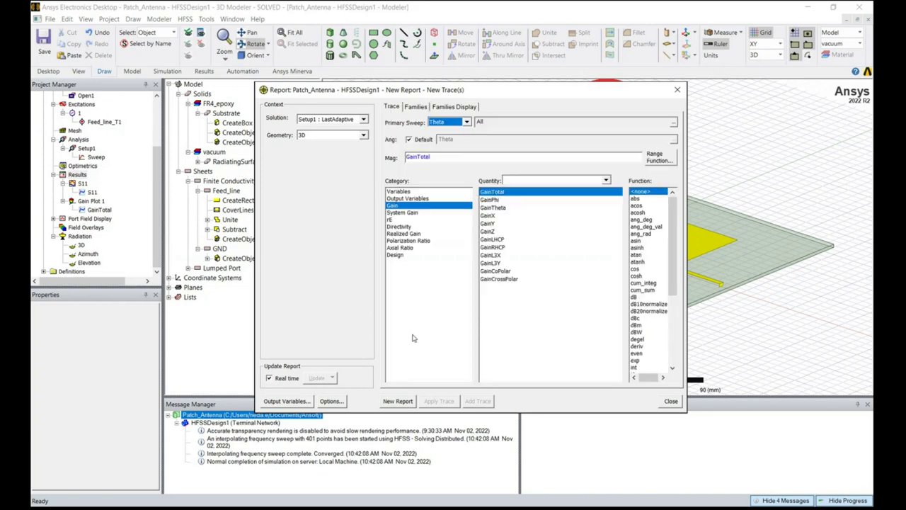
click(398, 400)
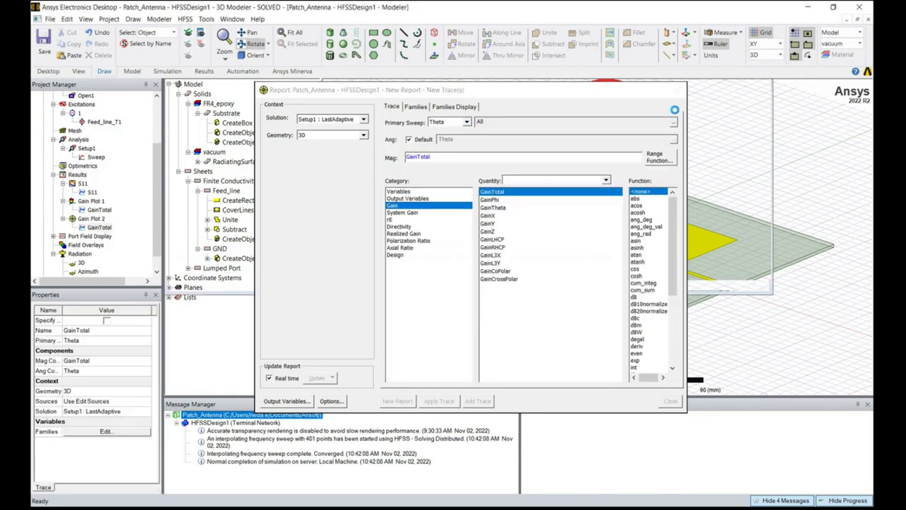
click(670, 400)
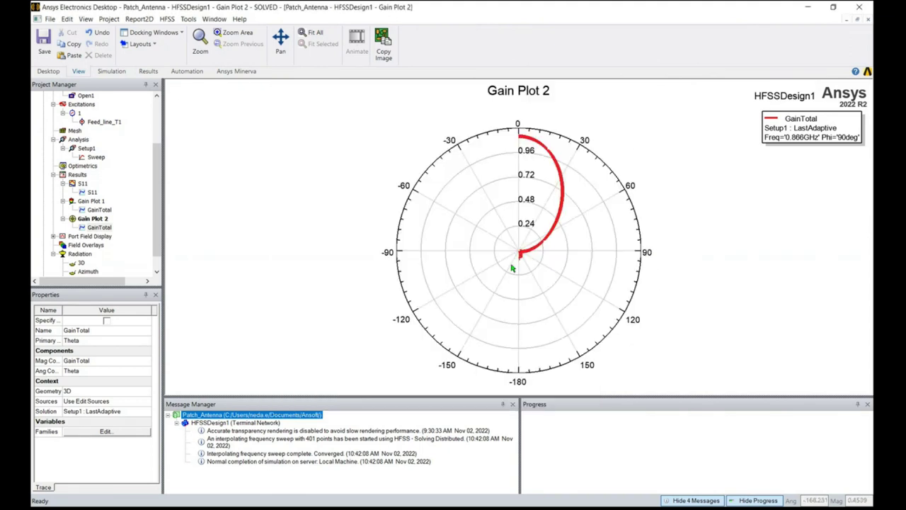
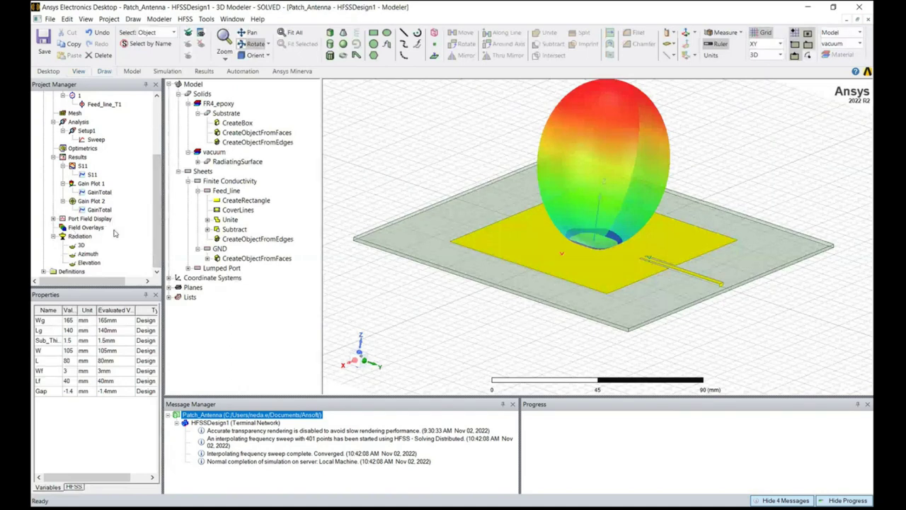
Turn off the display of the 3D polar Gain Plot 1 in the modeler window.
drag(157, 214, 157, 209)
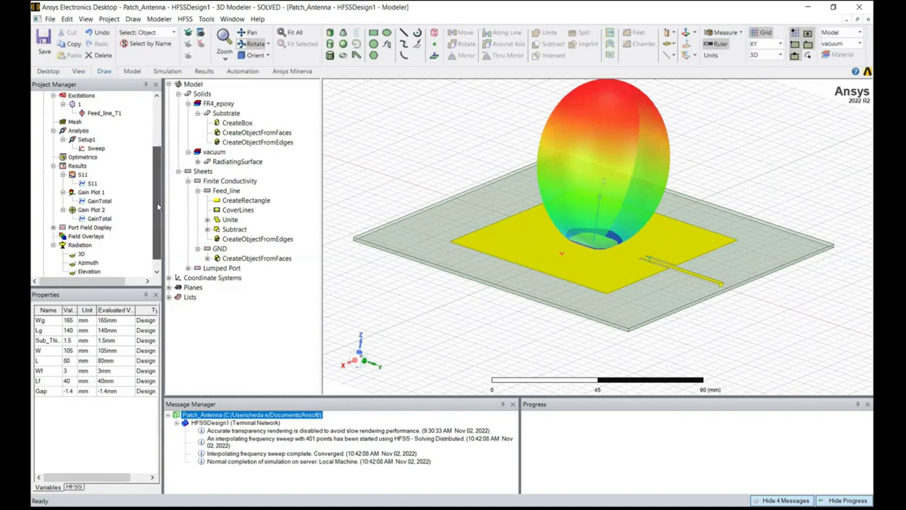
right_click(92, 193)
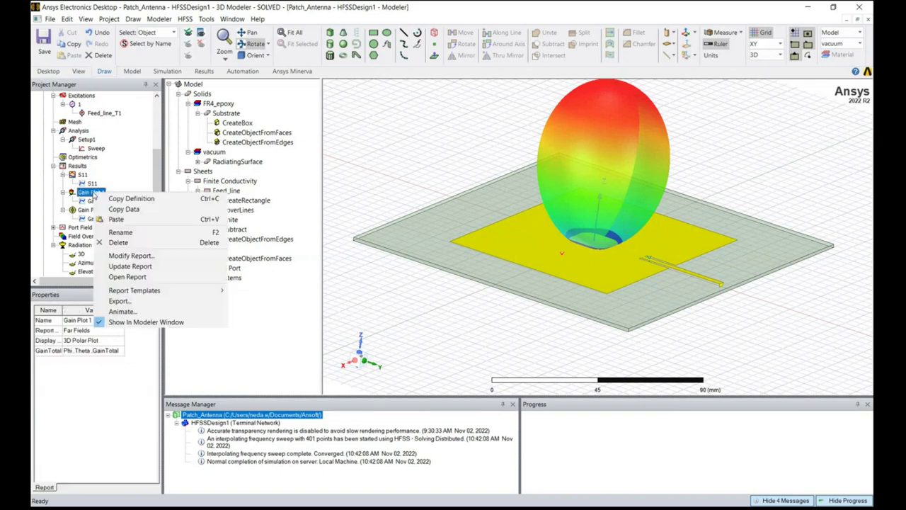
click(100, 323)
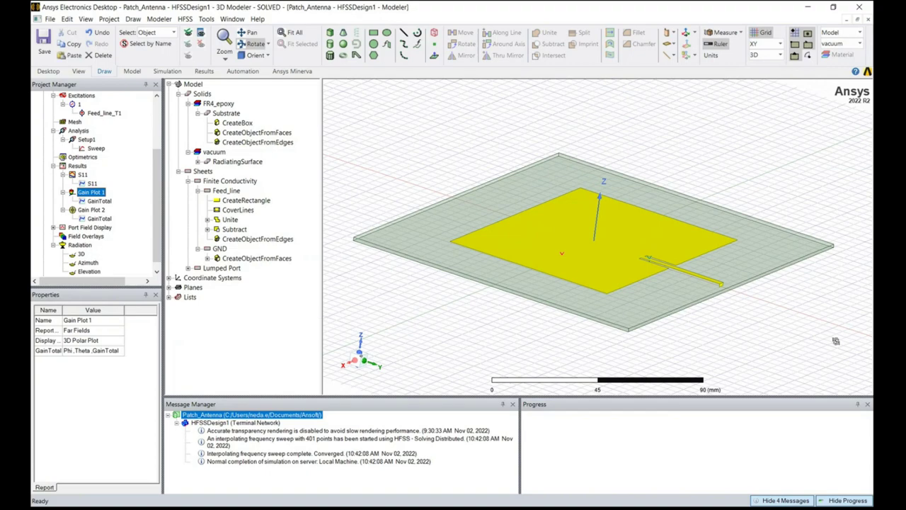
Plot the Mag_E field on the Feed_line and GND sheets for Setup1 : LastAdaptive at 866MHz and 0deg phase.
drag(472, 255, 516, 236)
click(517, 247)
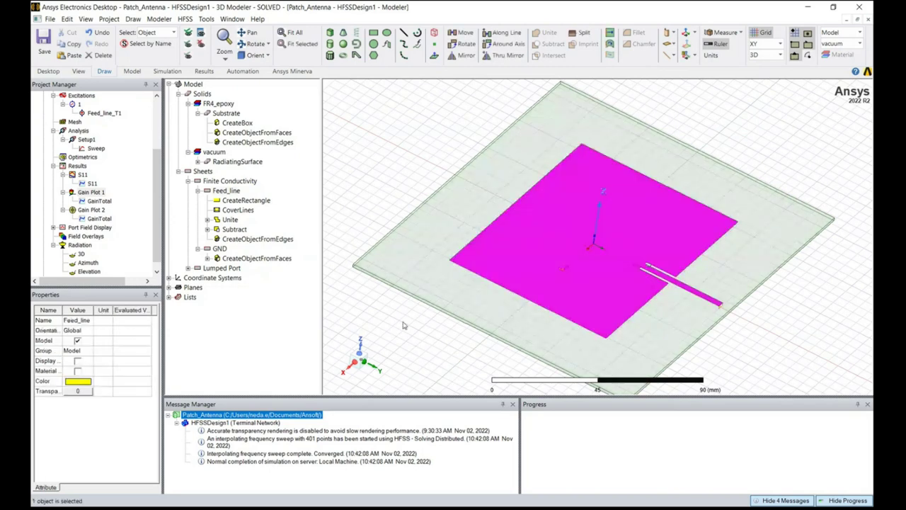
ctrl+click(219, 249)
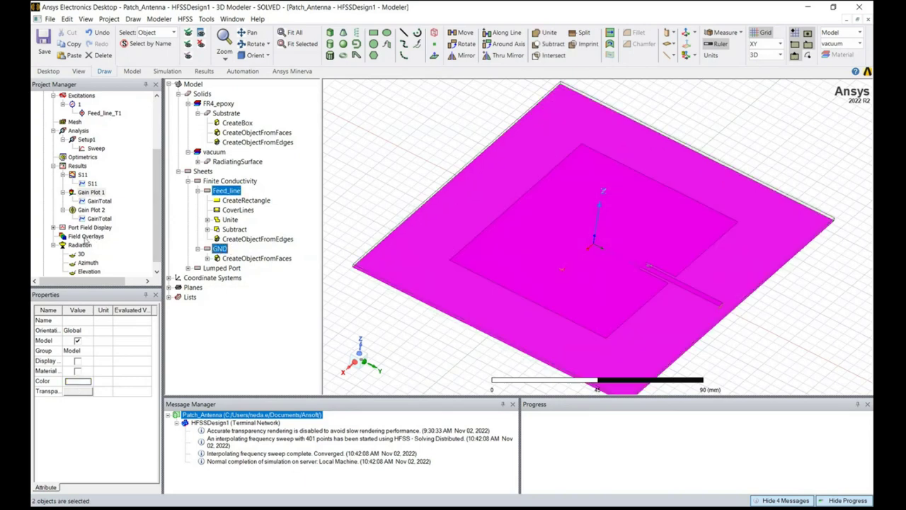
right_click(84, 236)
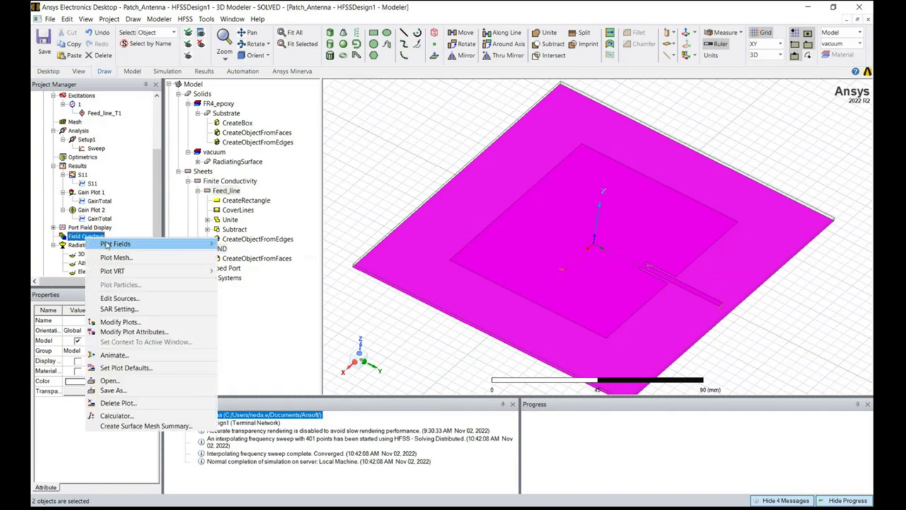
mouse_move(114, 245)
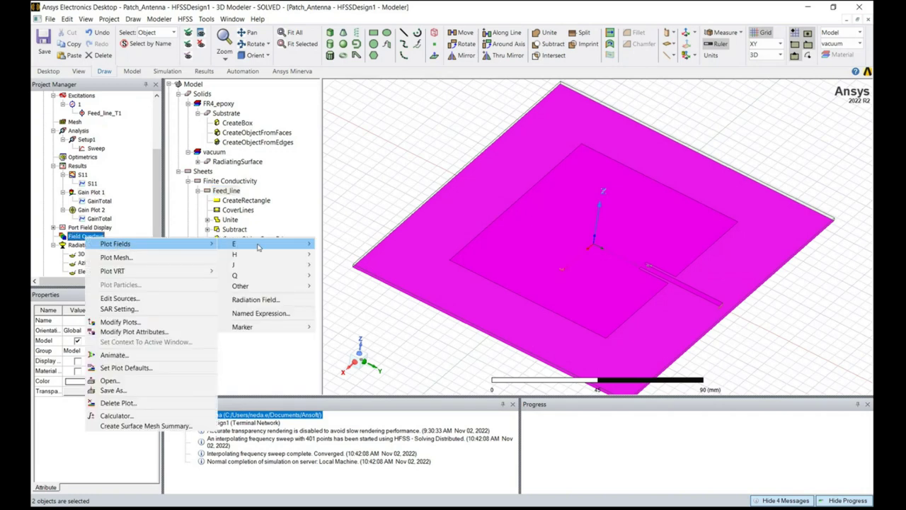
mouse_move(260, 247)
click(384, 247)
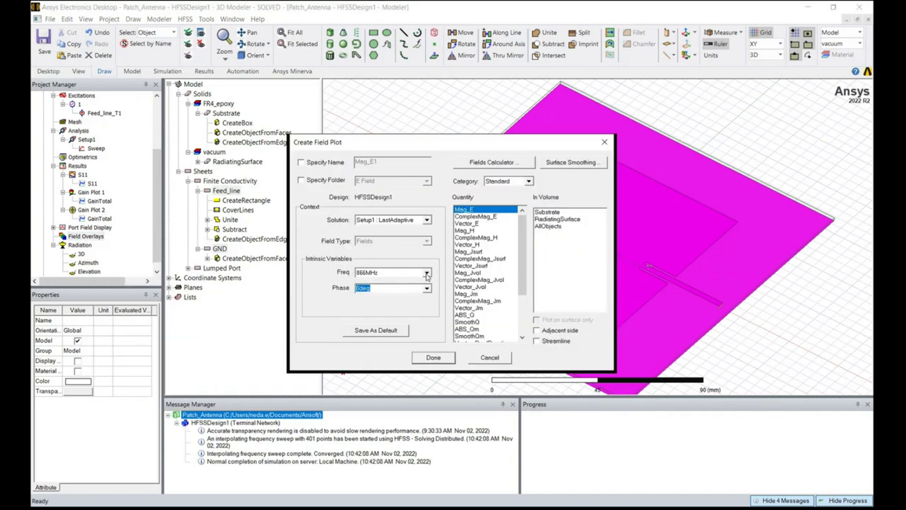
click(433, 358)
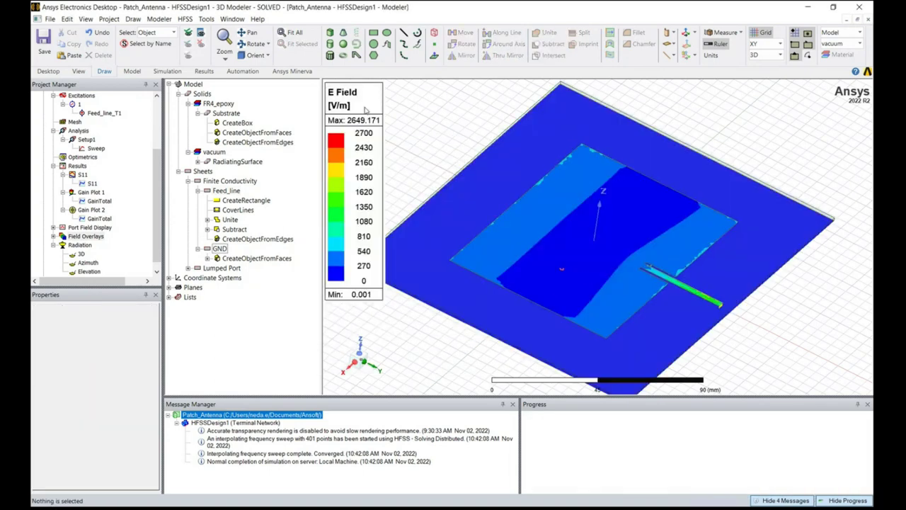
Change the E Field plot's color scale to logarithmic and close its settings.
double_click(357, 103)
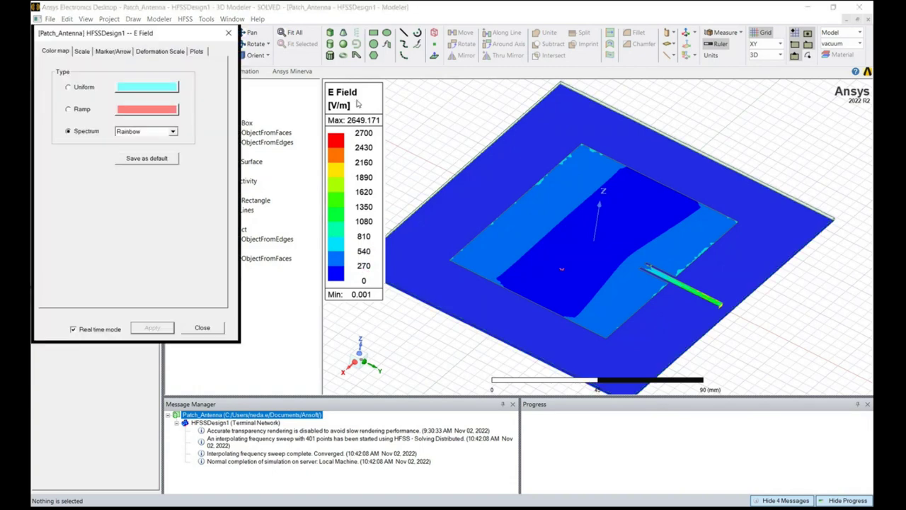
click(83, 52)
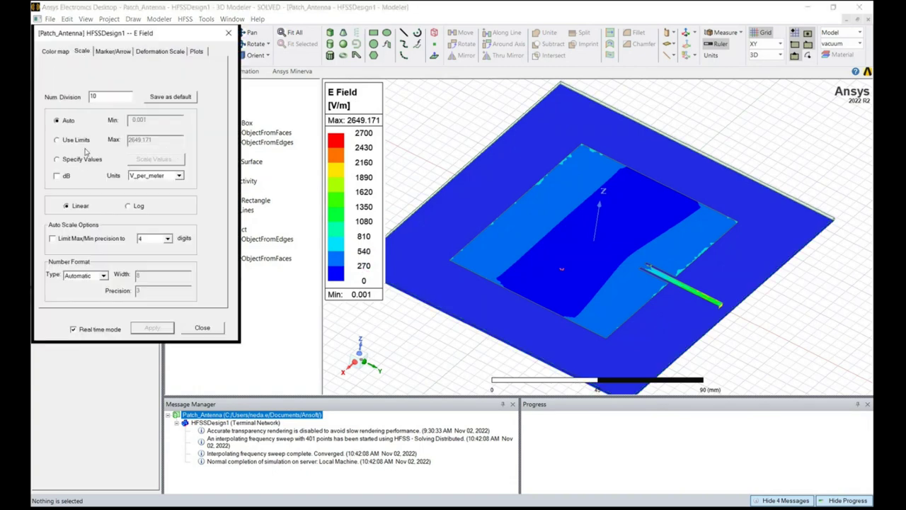
click(128, 206)
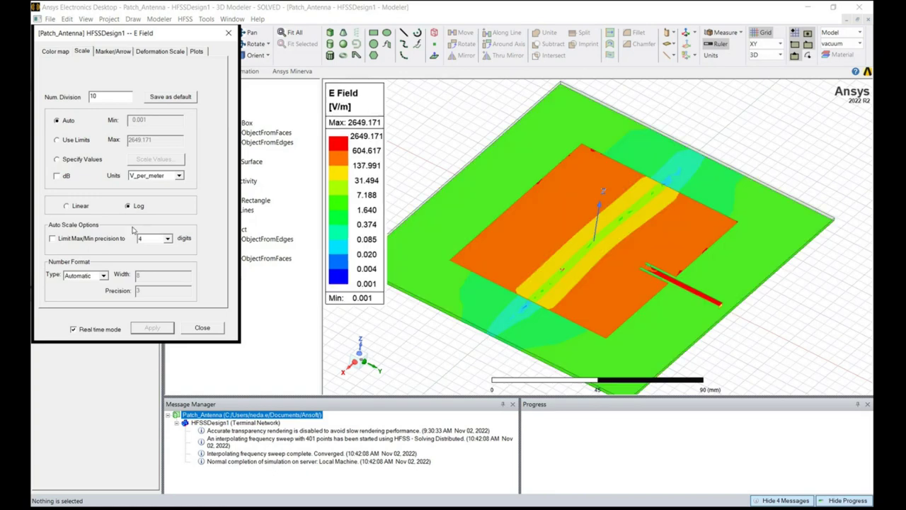
click(204, 328)
alt+drag(539, 312, 618, 320)
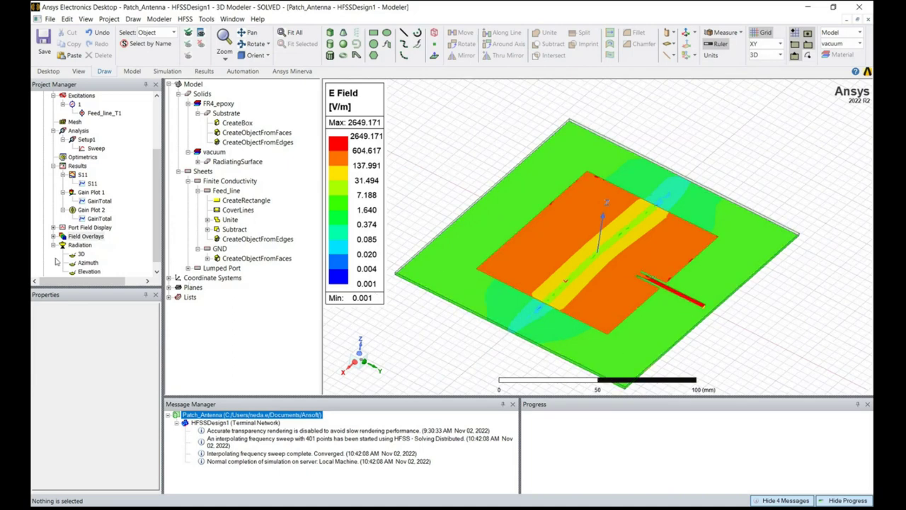
Animate the Mag_E1 field overlay over Phase from 0deg to 170deg in 17 steps.
click(54, 236)
click(63, 245)
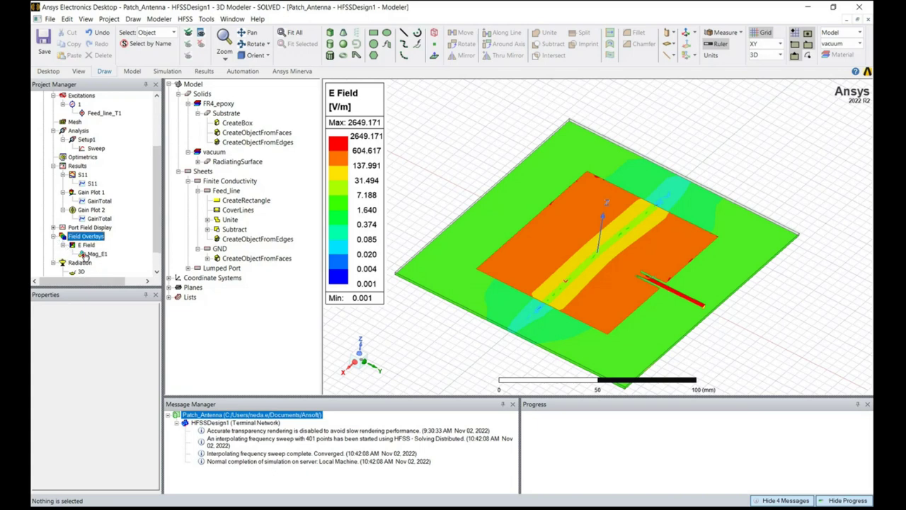
right_click(97, 254)
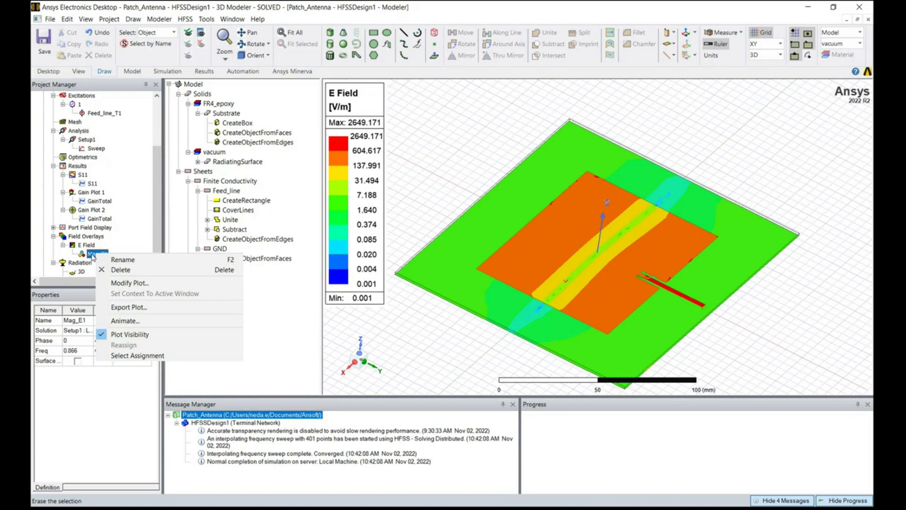
click(113, 322)
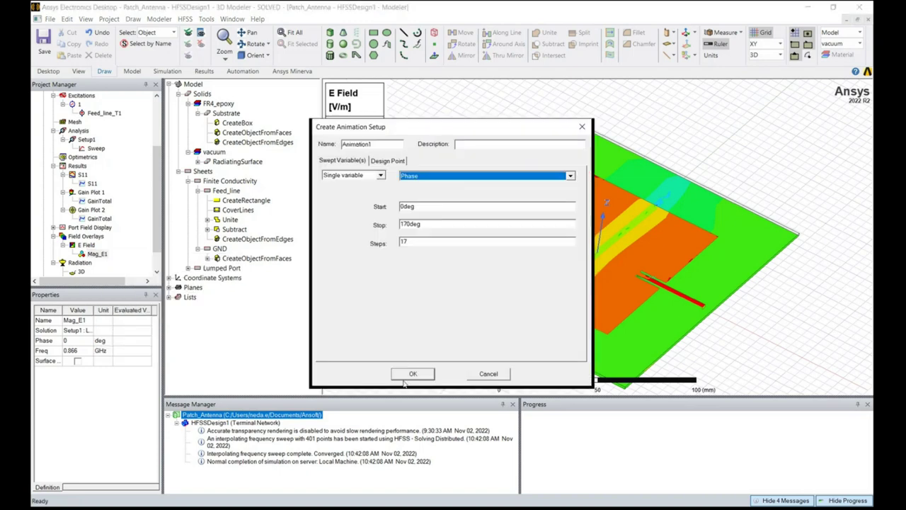
click(408, 375)
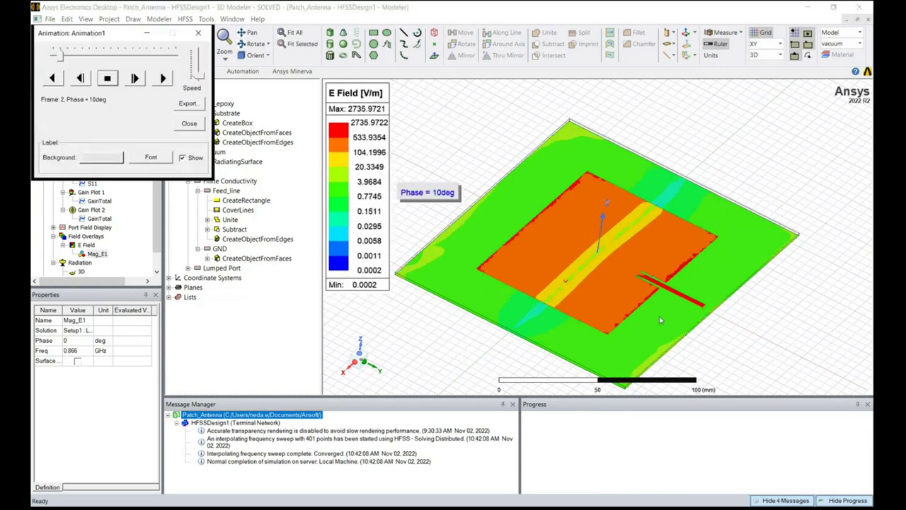